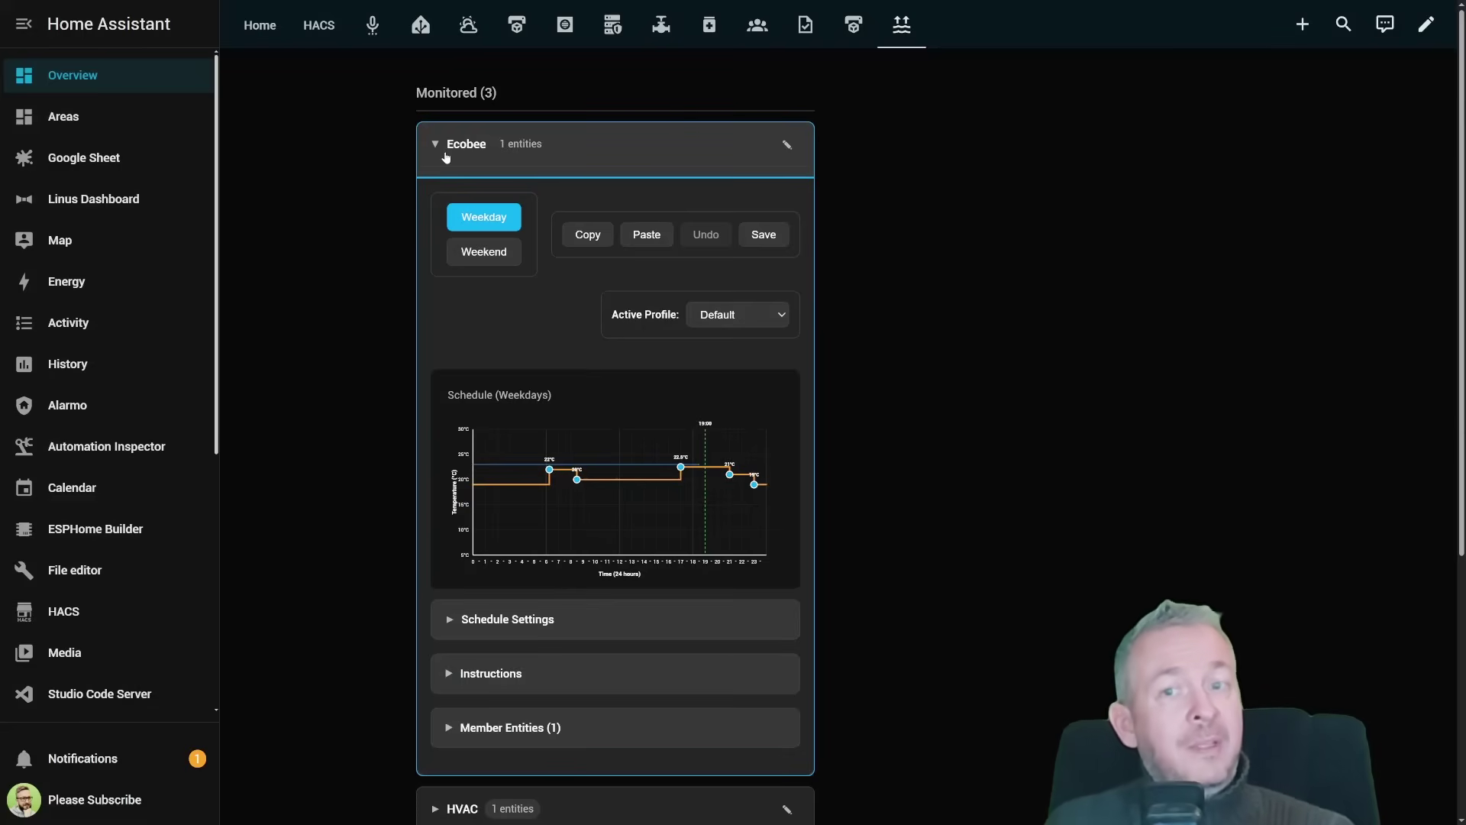
# Step: Drag the Ecobee schedule's 22°C morning points later, to about 08:15
pyautogui.scroll(-2, 443, 373)
pyautogui.moveTo(549, 297); pyautogui.dragTo(522, 299)
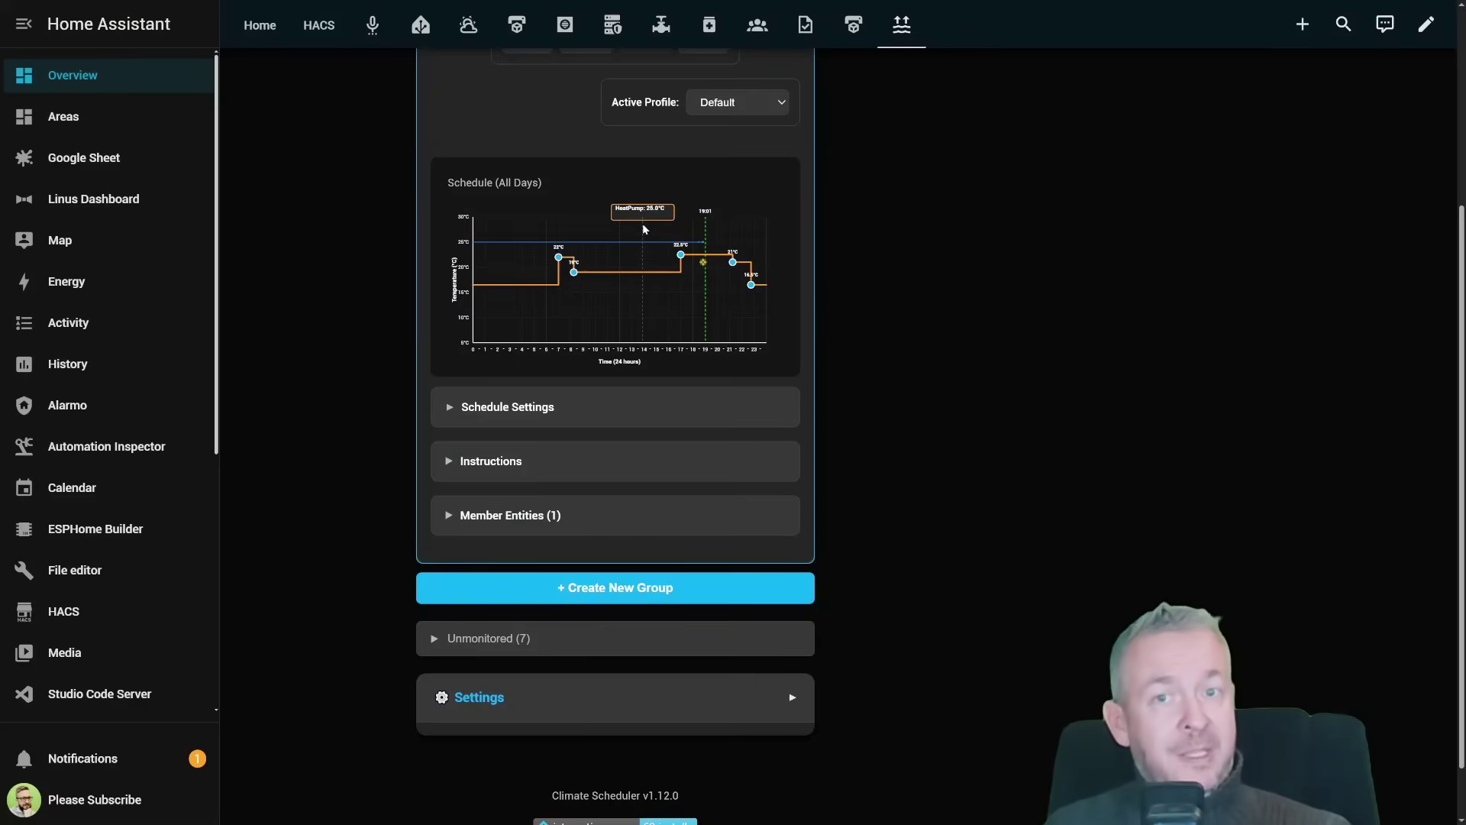
pyautogui.moveTo(558, 257)
pyautogui.mouseDown()
pyautogui.moveTo(573, 262)
pyautogui.moveTo(552, 257)
pyautogui.mouseUp()
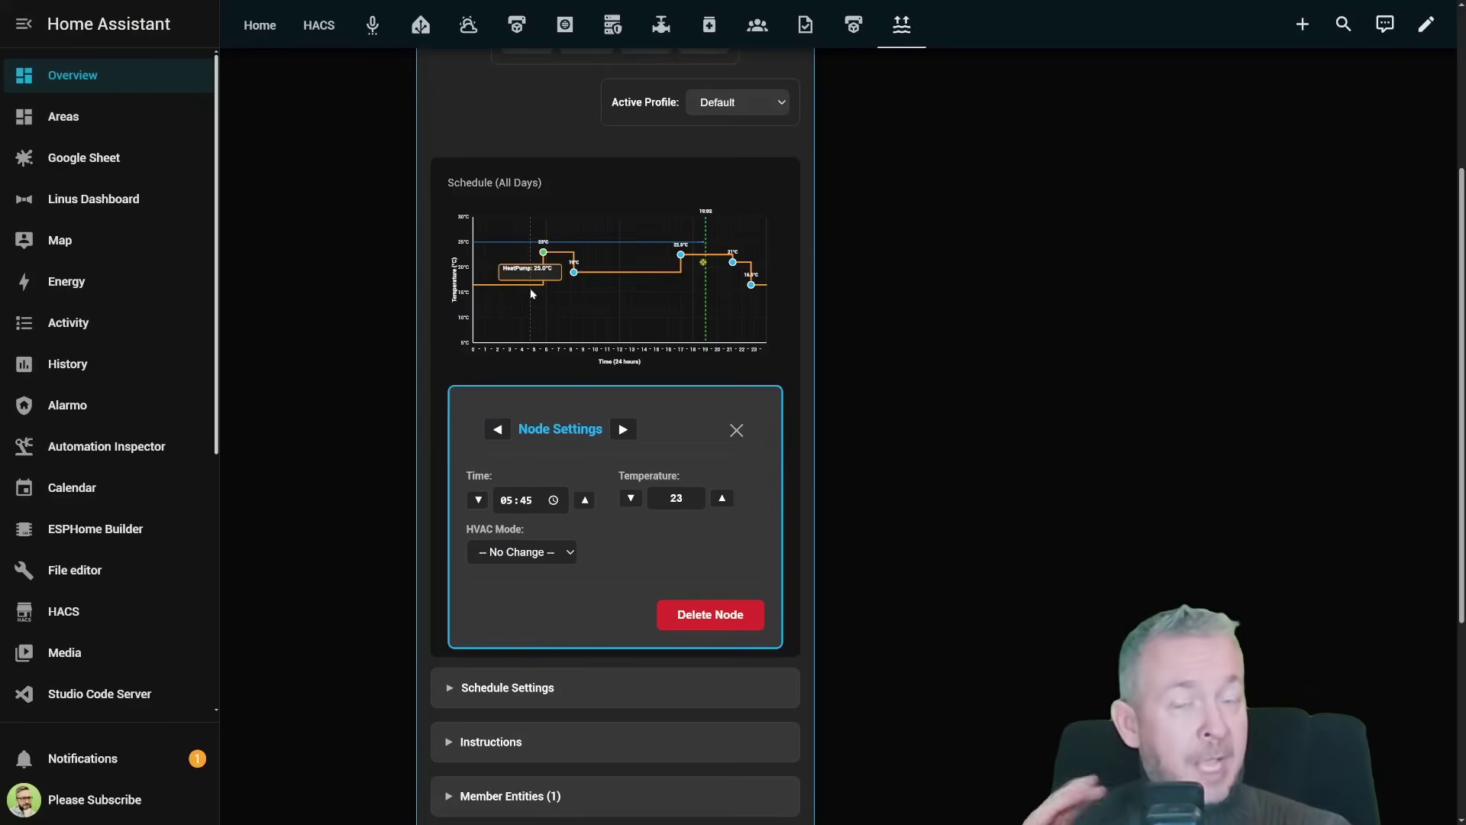
pyautogui.scroll(1, 532, 294)
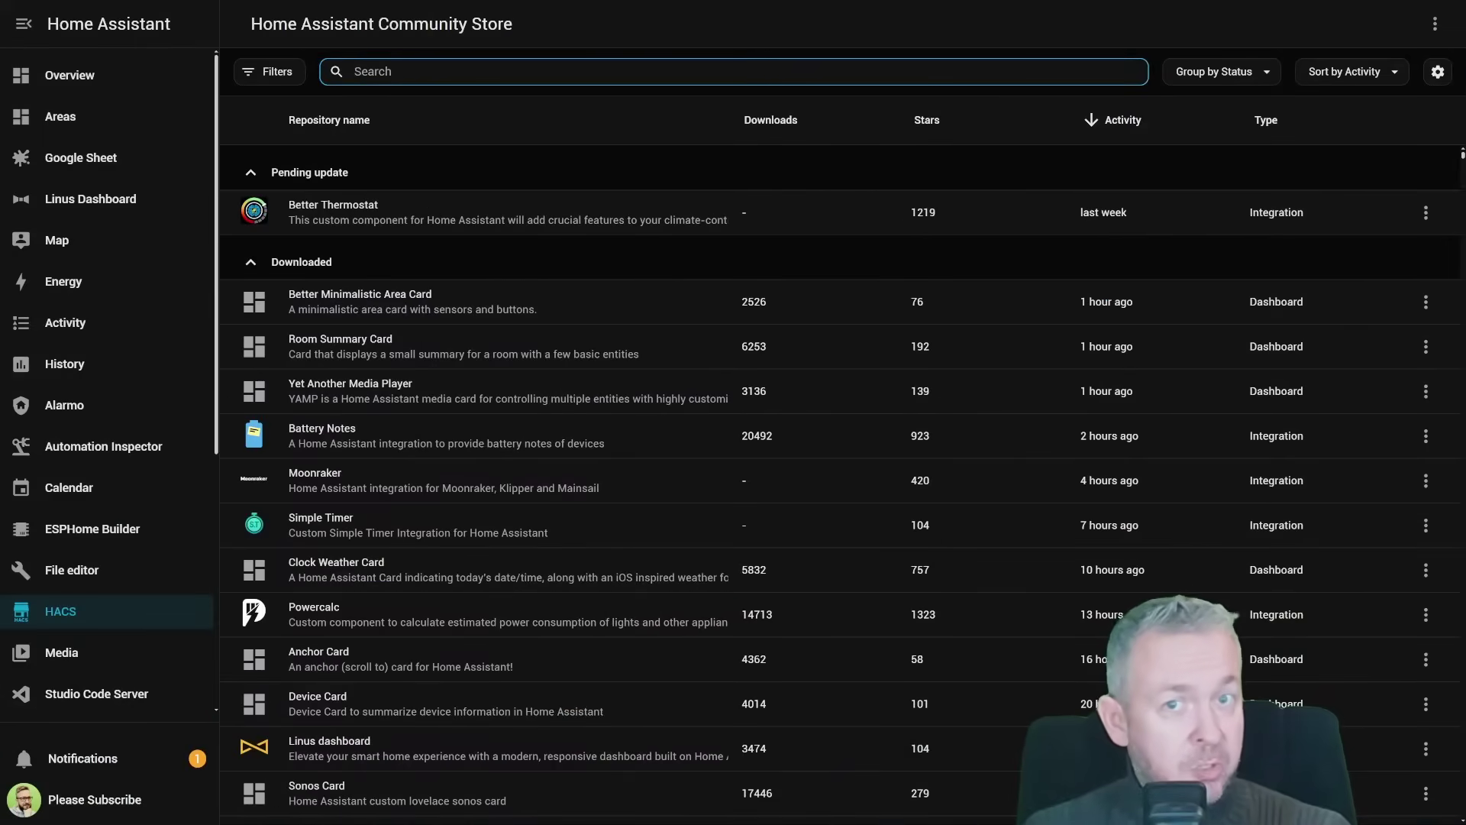
# Step: Search HACS for 'climate sch' and download the Climate Scheduler repository
pyautogui.hotkey('ctrl', 'a')
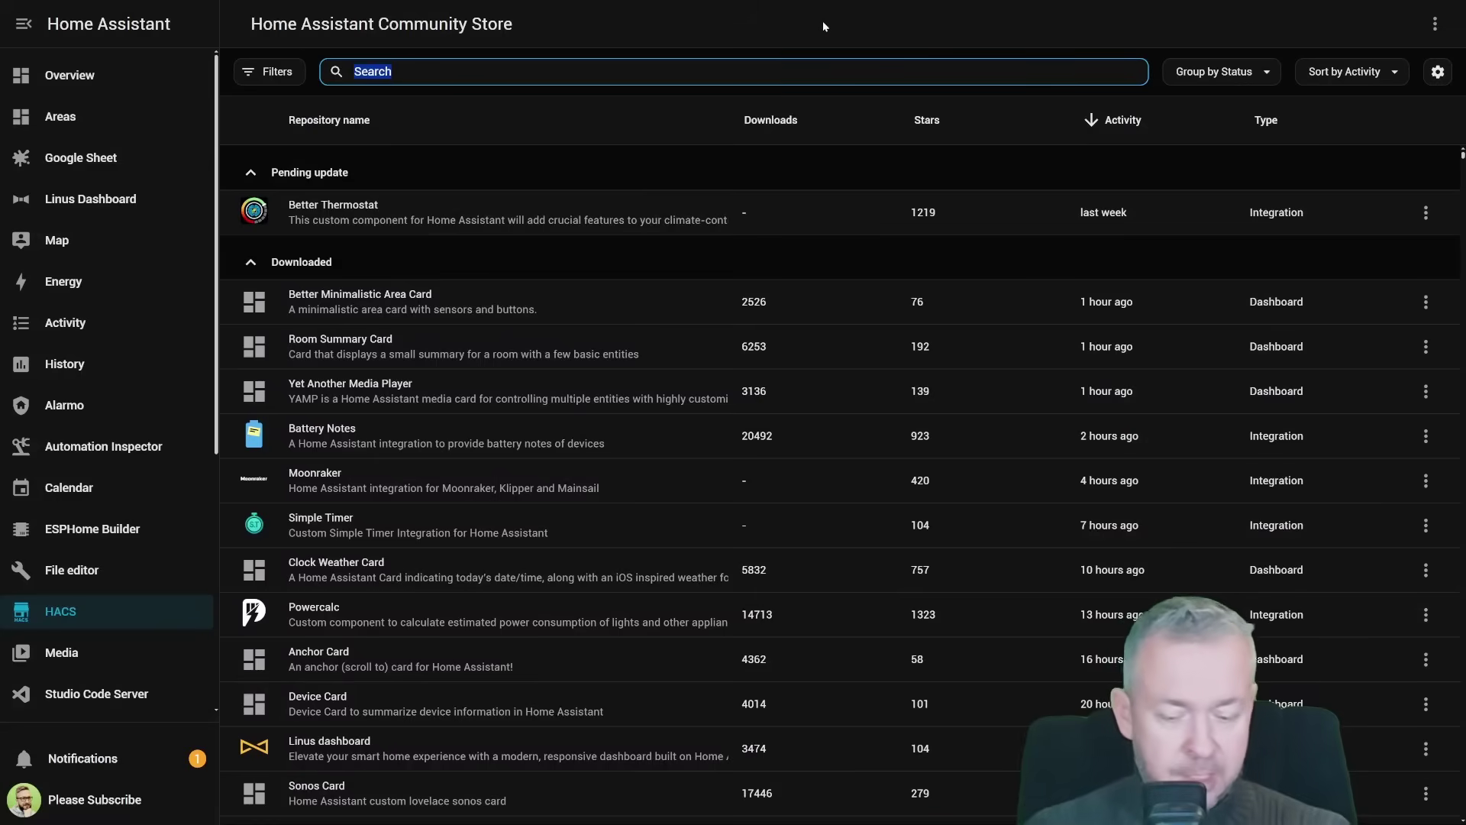
pyautogui.write('climate sch')
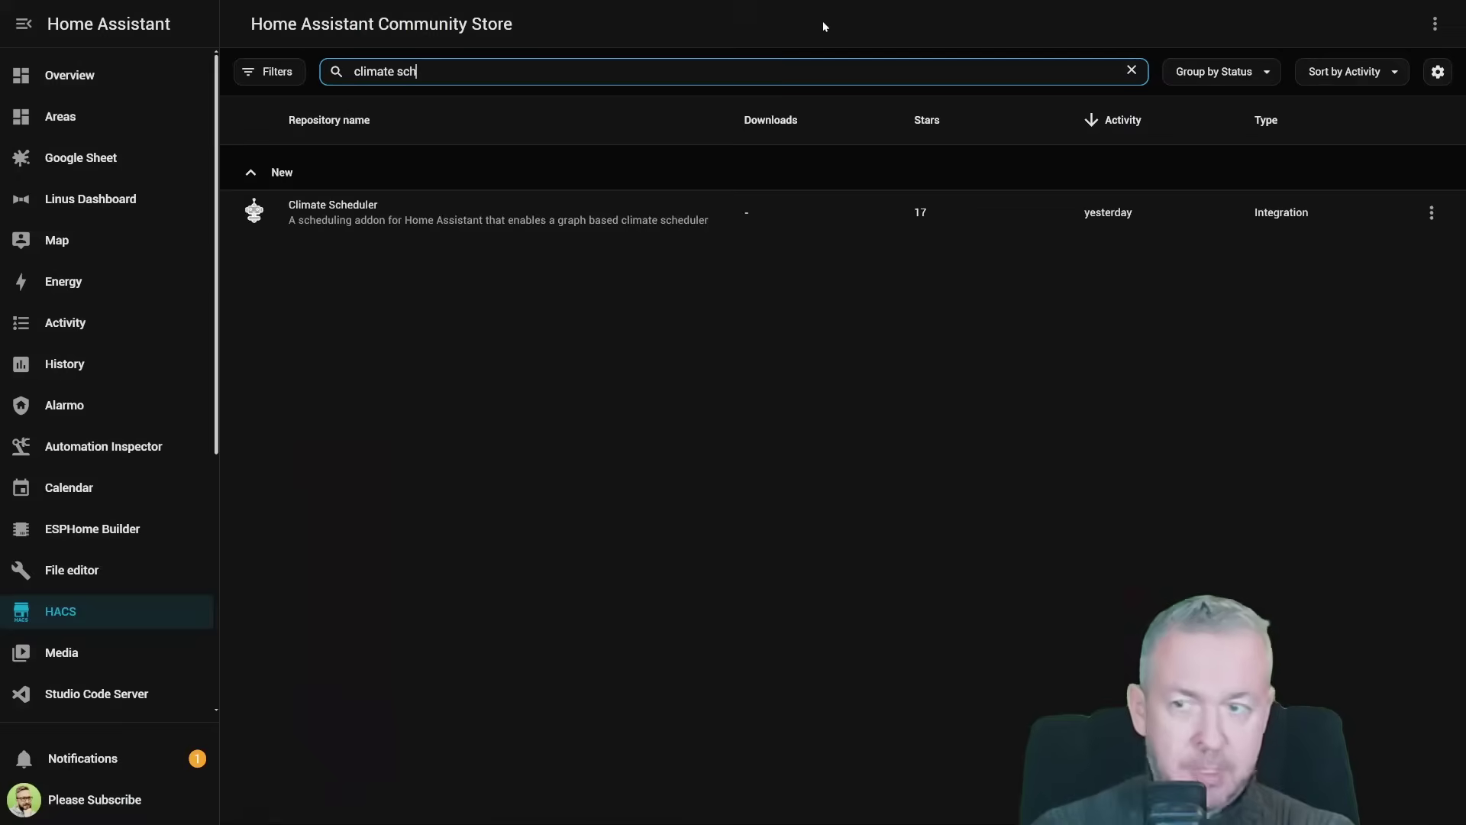
pyautogui.click(667, 184)
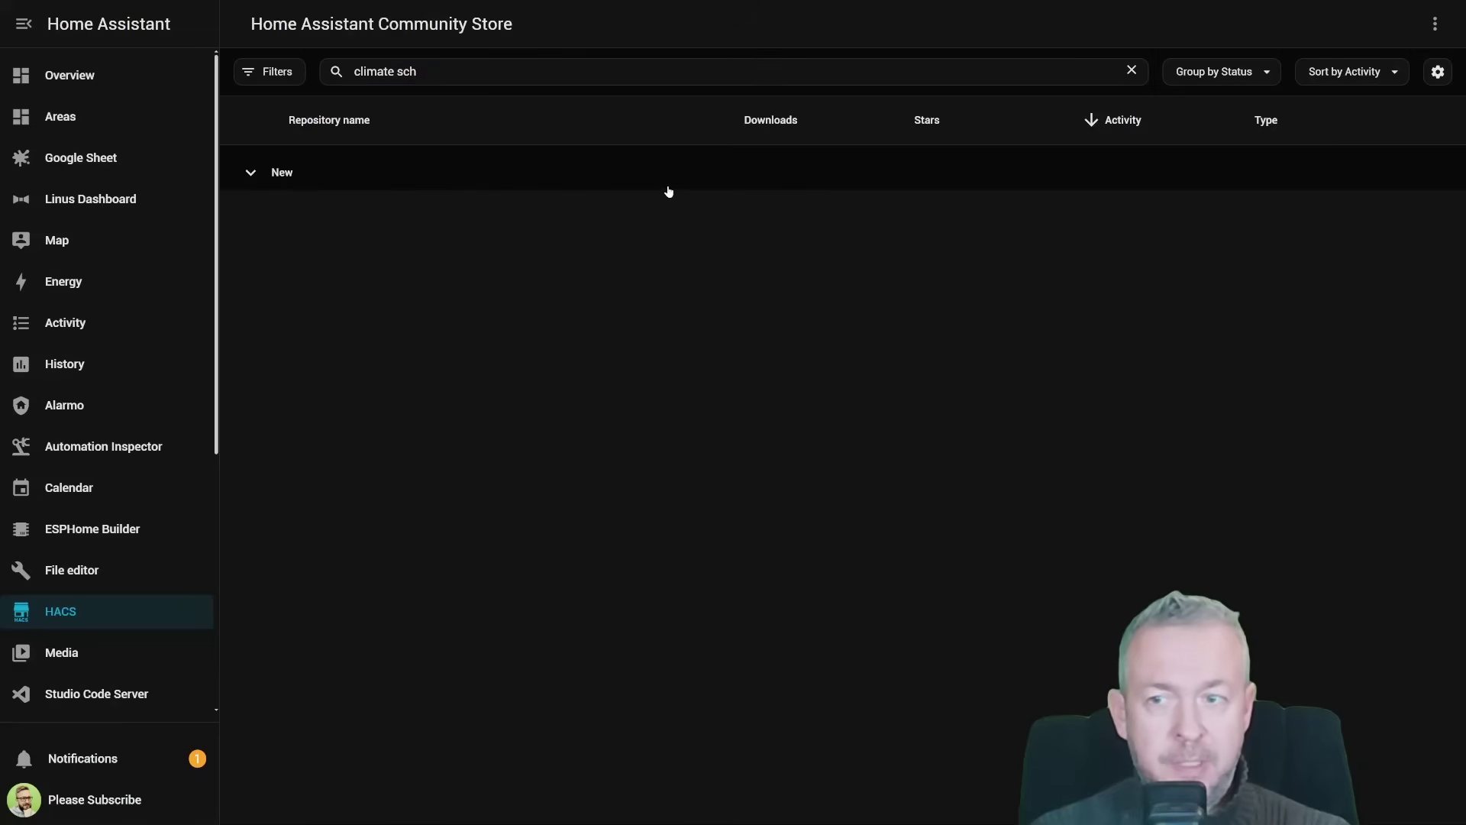
pyautogui.click(669, 200)
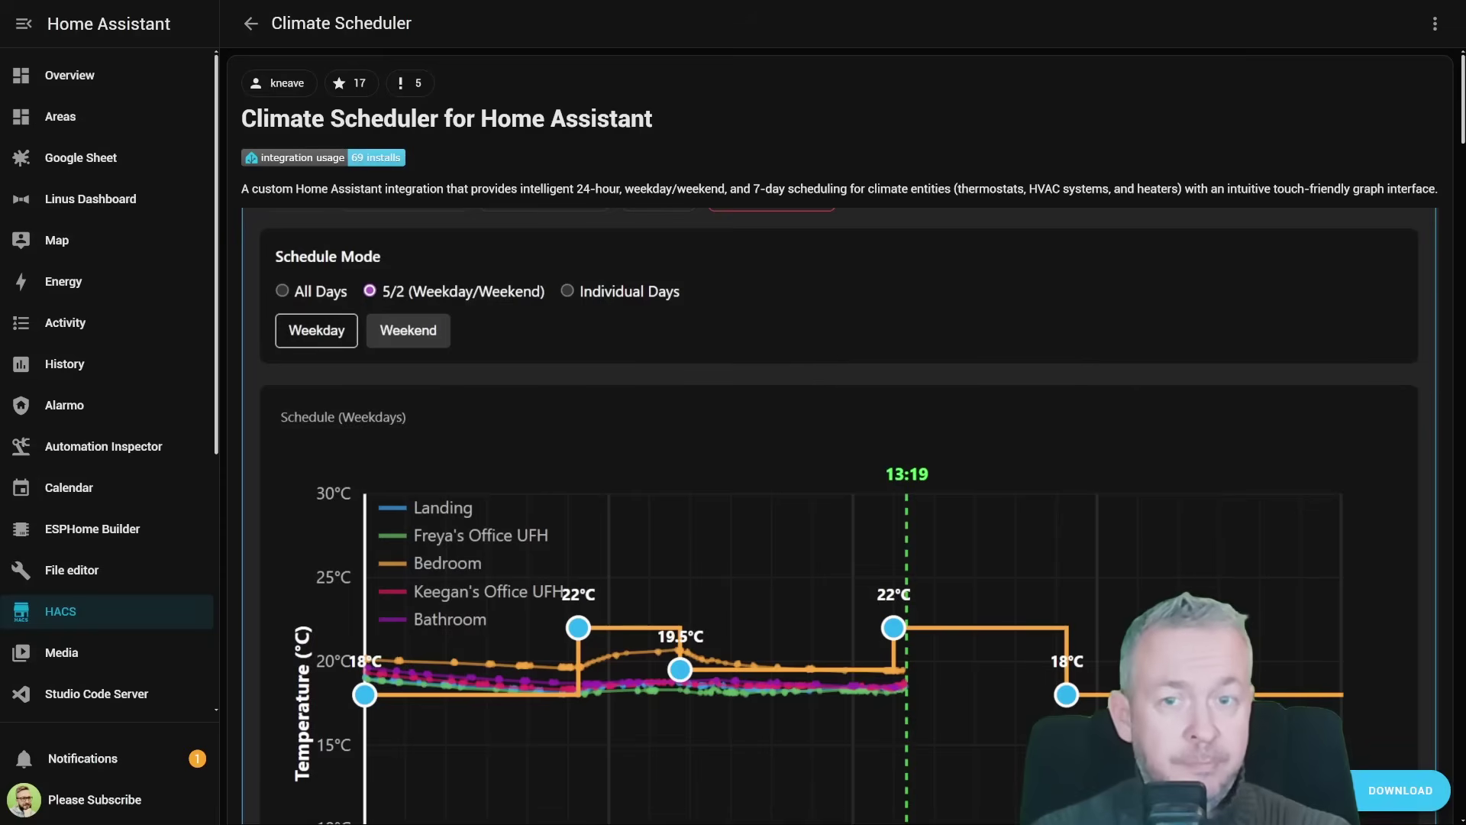
pyautogui.click(1401, 790)
pyautogui.click(1045, 552)
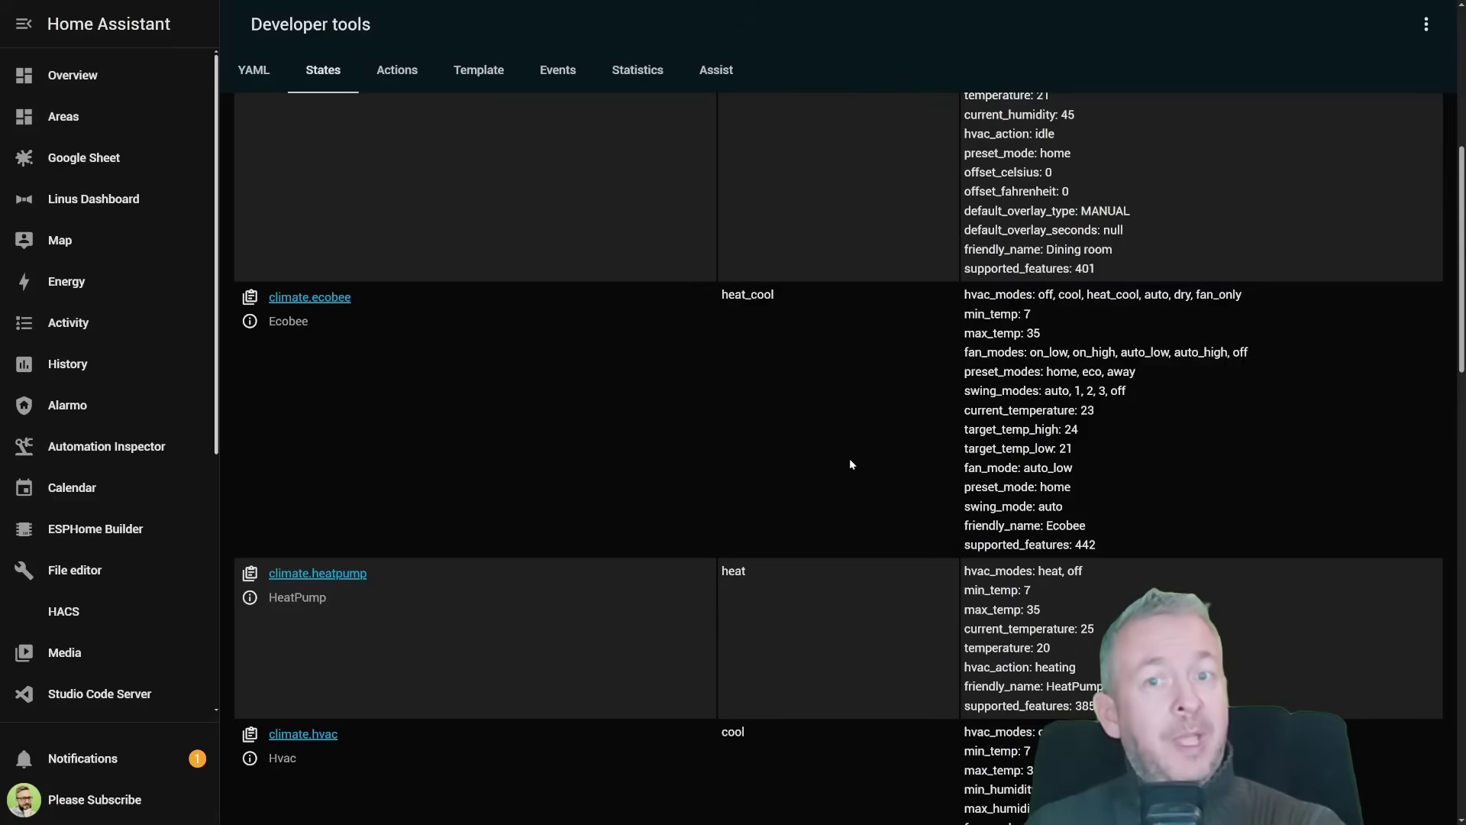
pyautogui.scroll(-2, 842, 412)
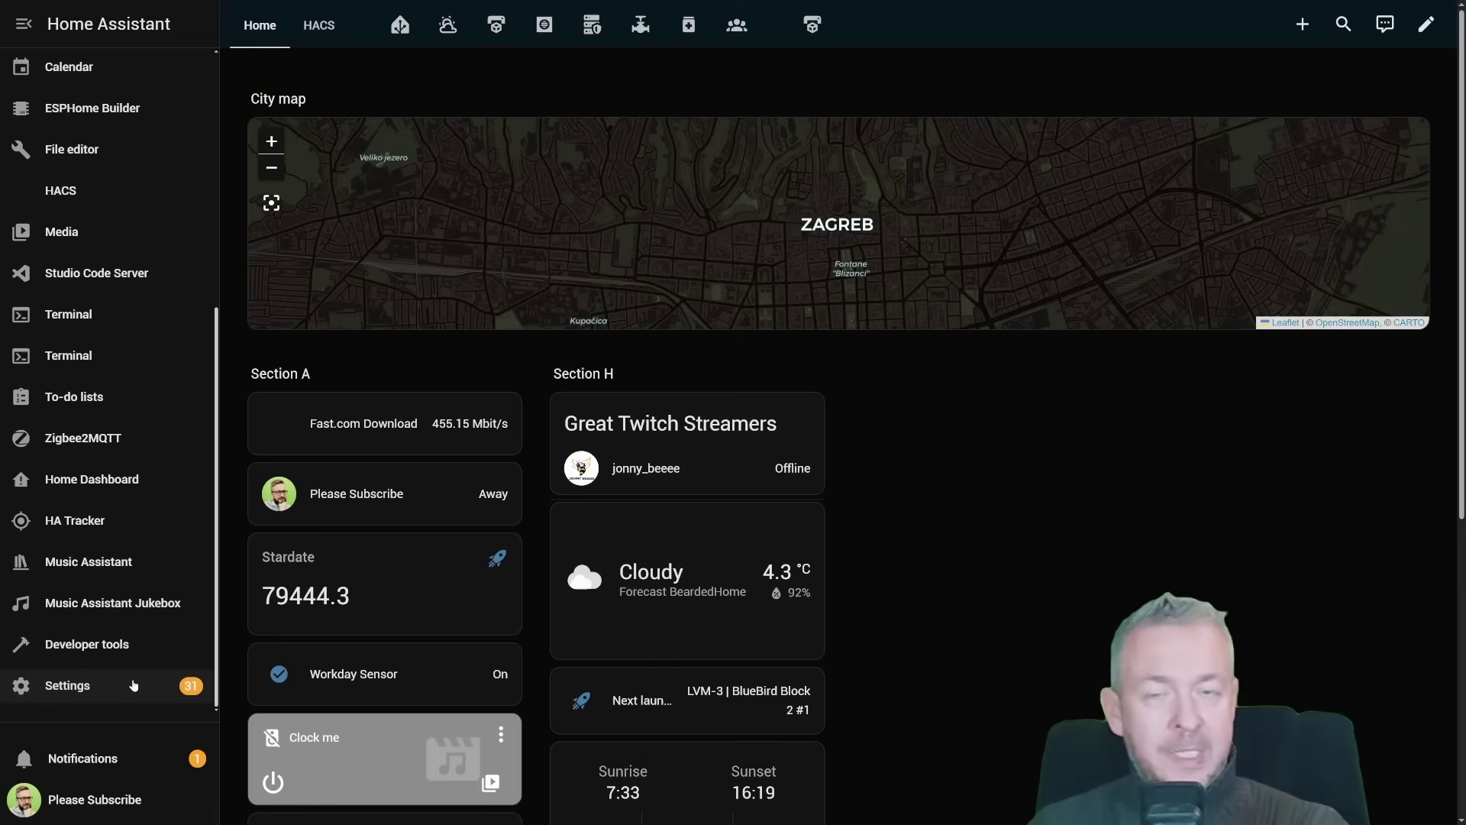
# Step: Add the Climate Scheduler integration under Devices & services, then return to Overview
pyautogui.click(134, 685)
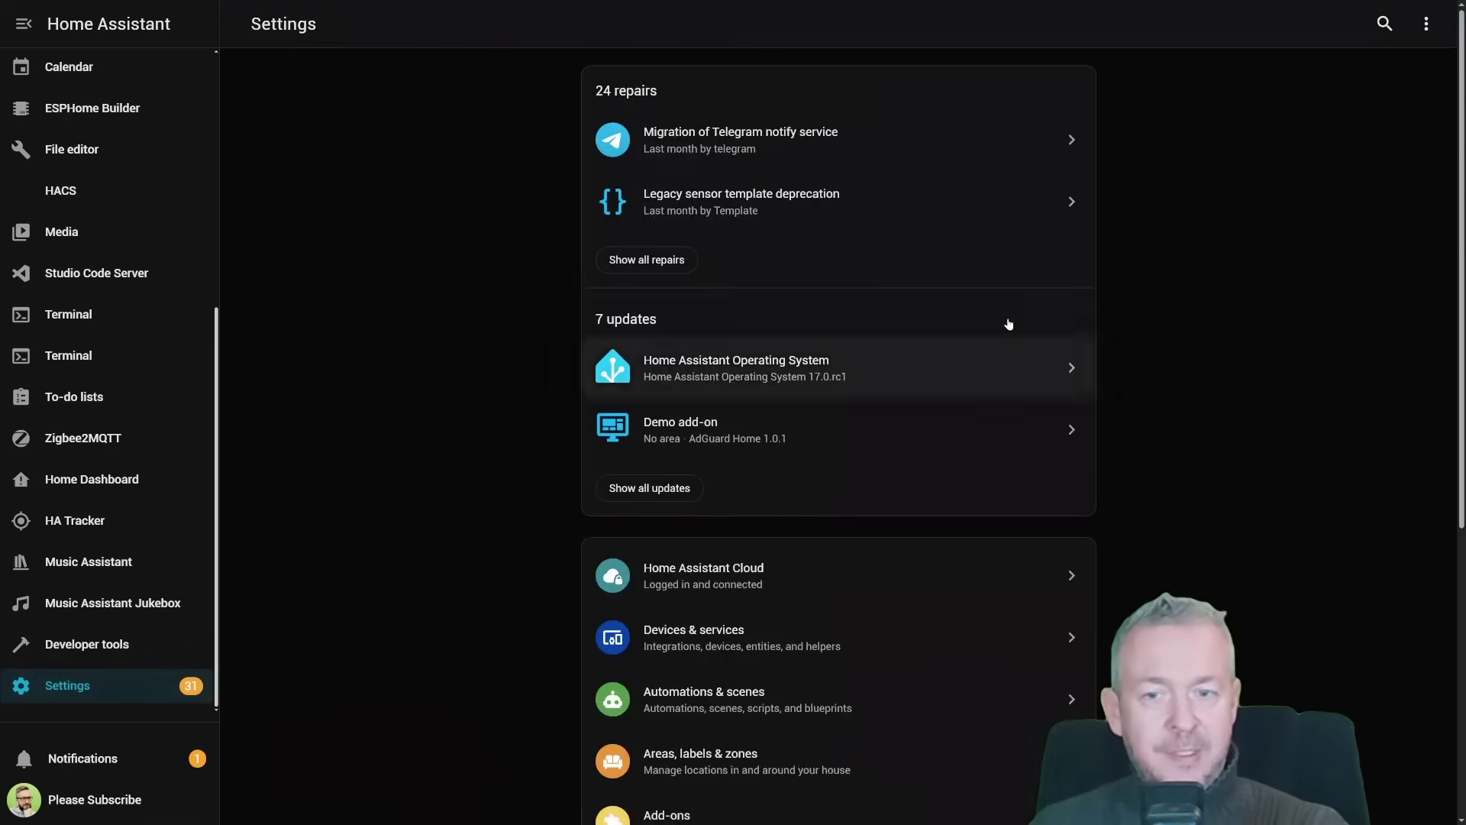
pyautogui.click(718, 655)
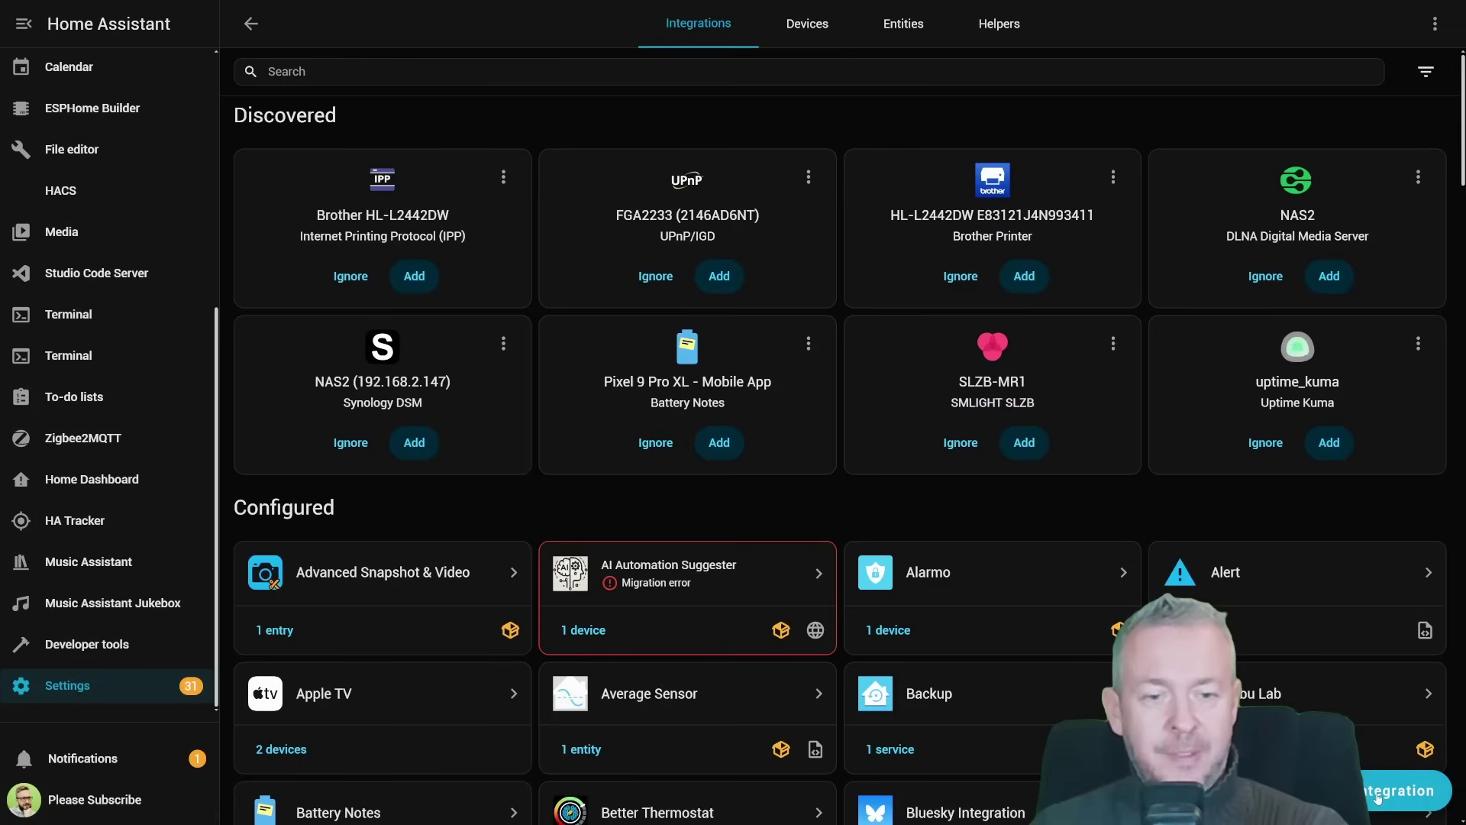
pyautogui.click(1379, 796)
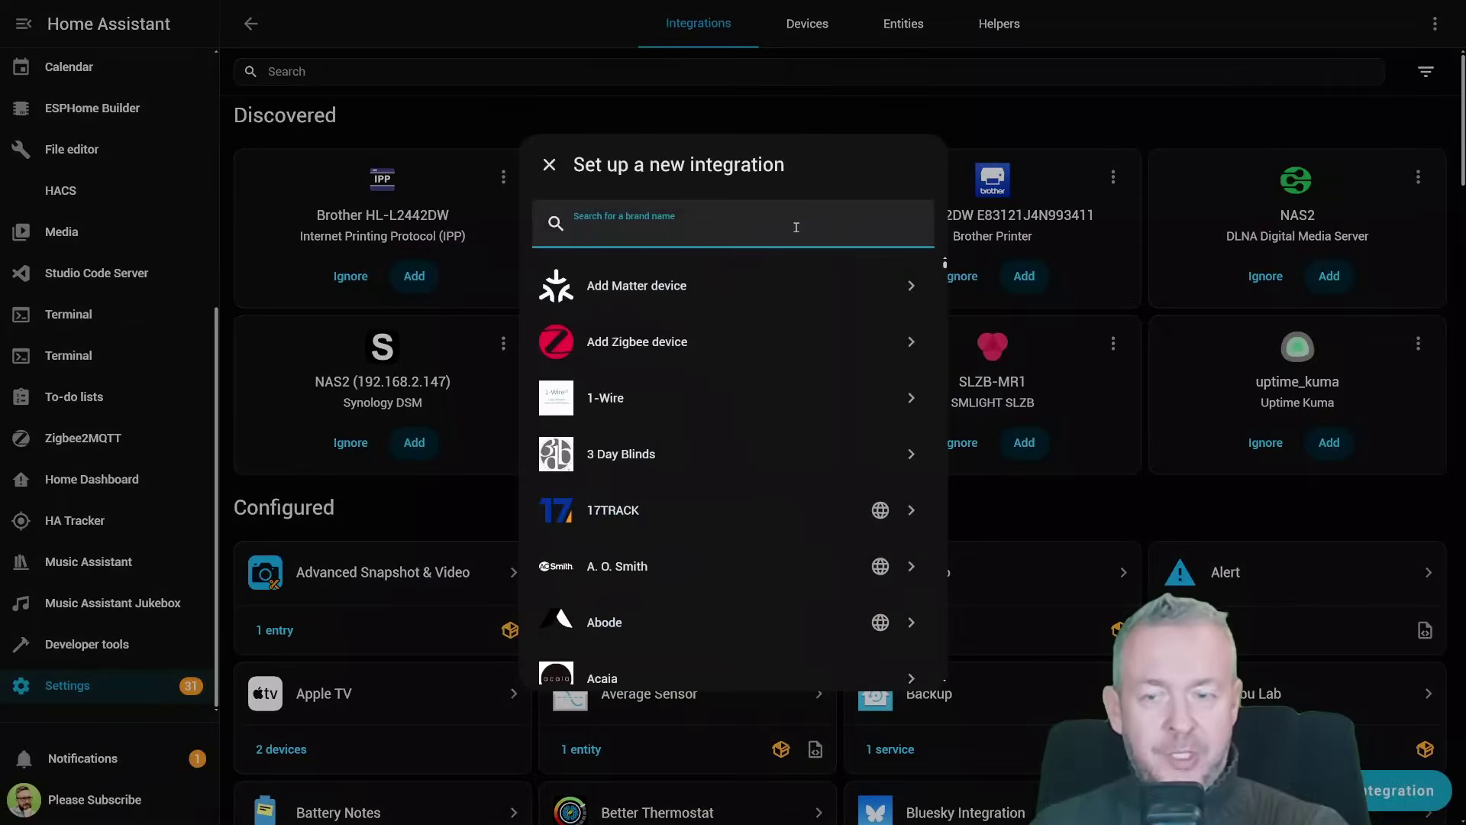
pyautogui.write('climate')
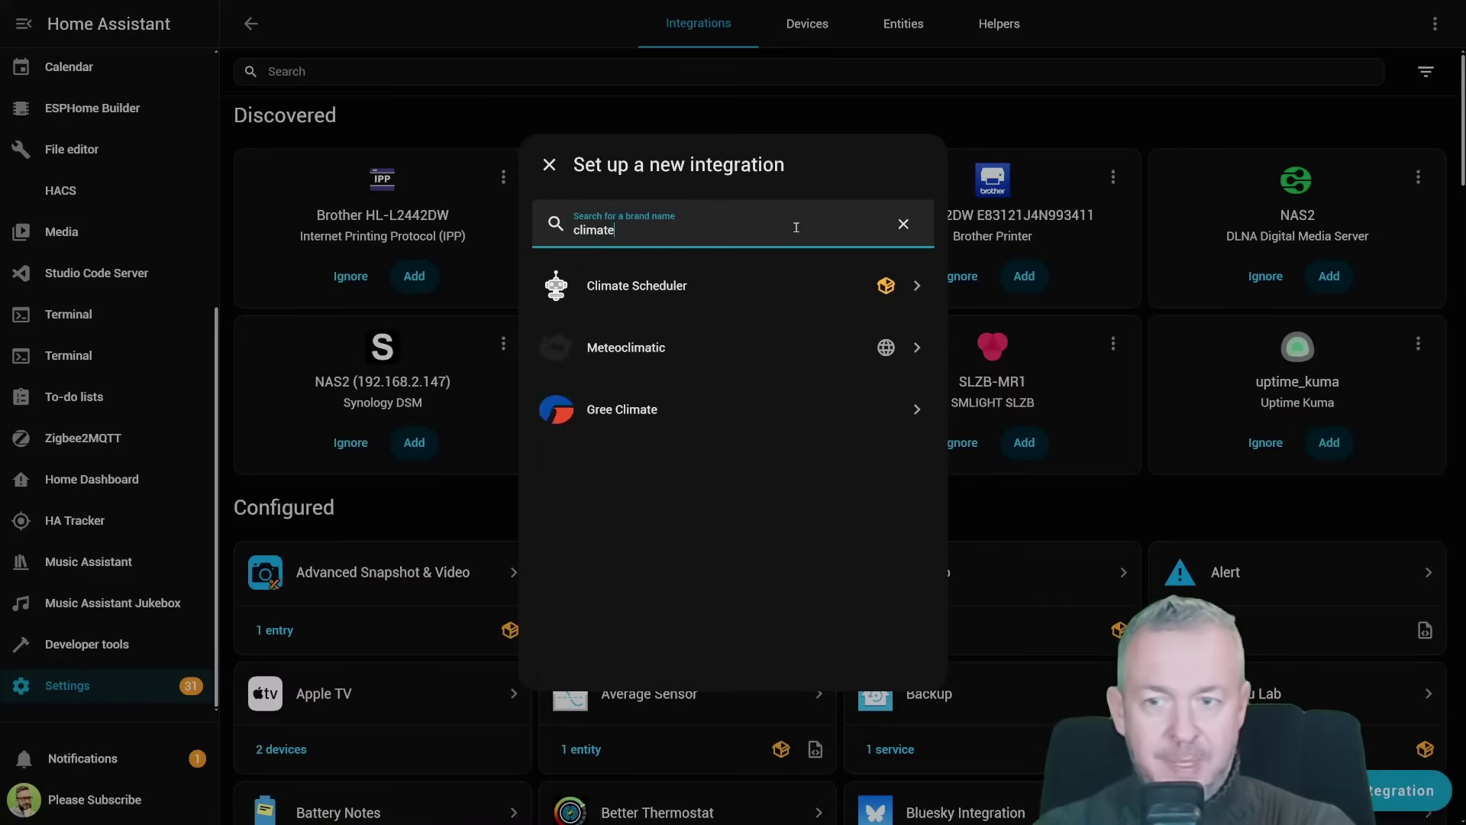
pyautogui.click(669, 286)
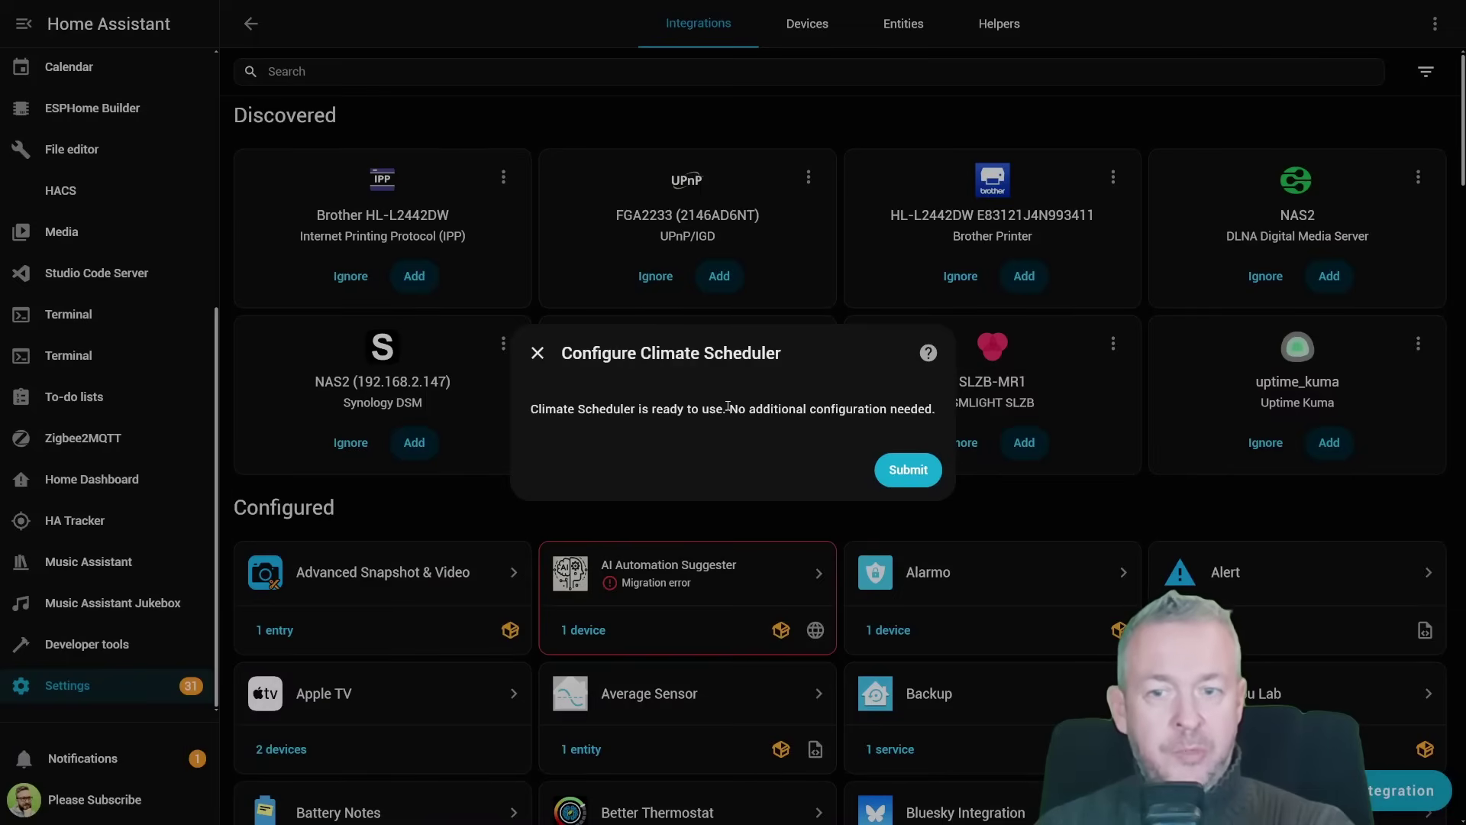
pyautogui.click(890, 469)
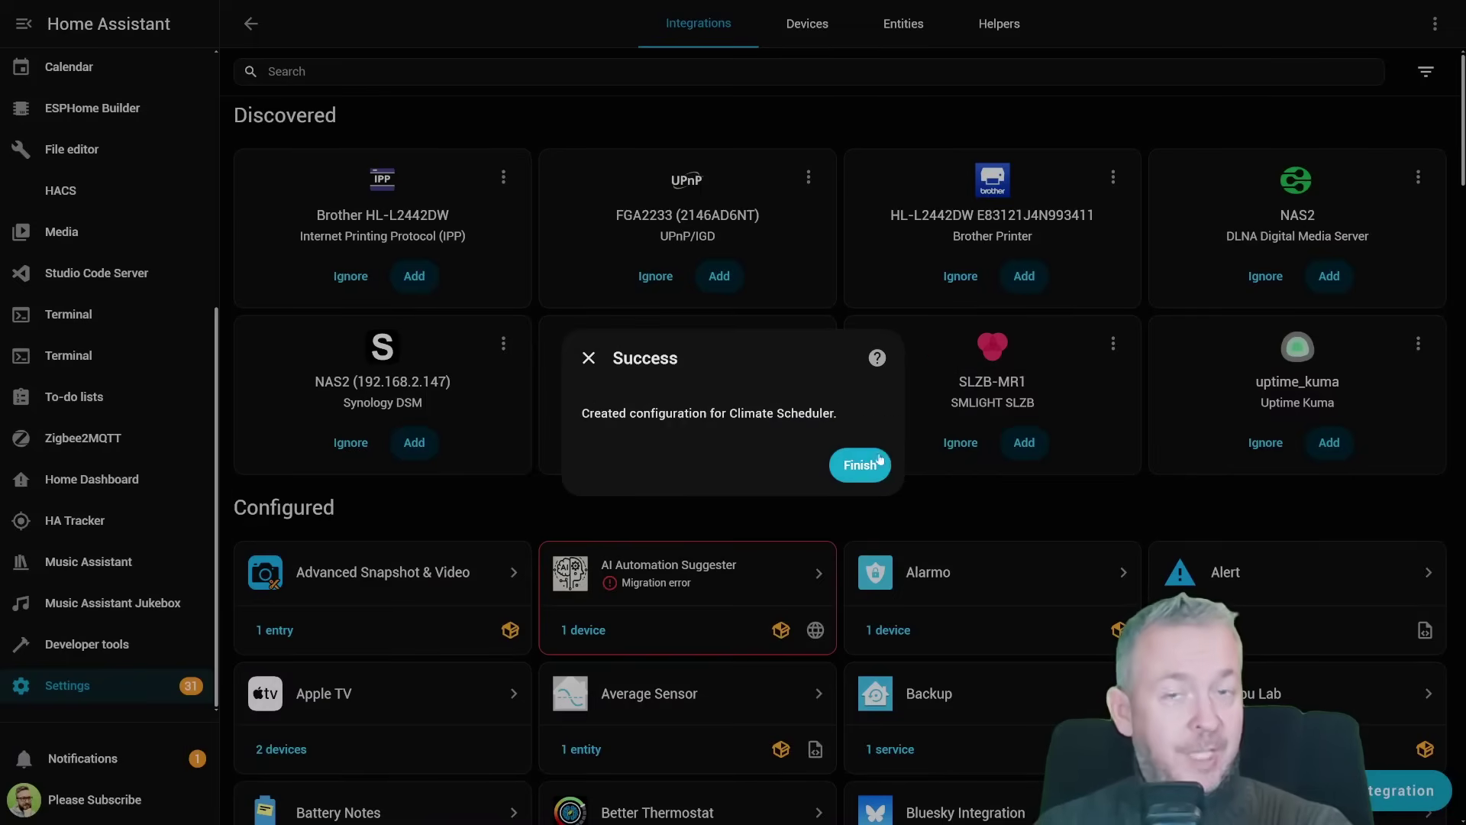
pyautogui.click(883, 468)
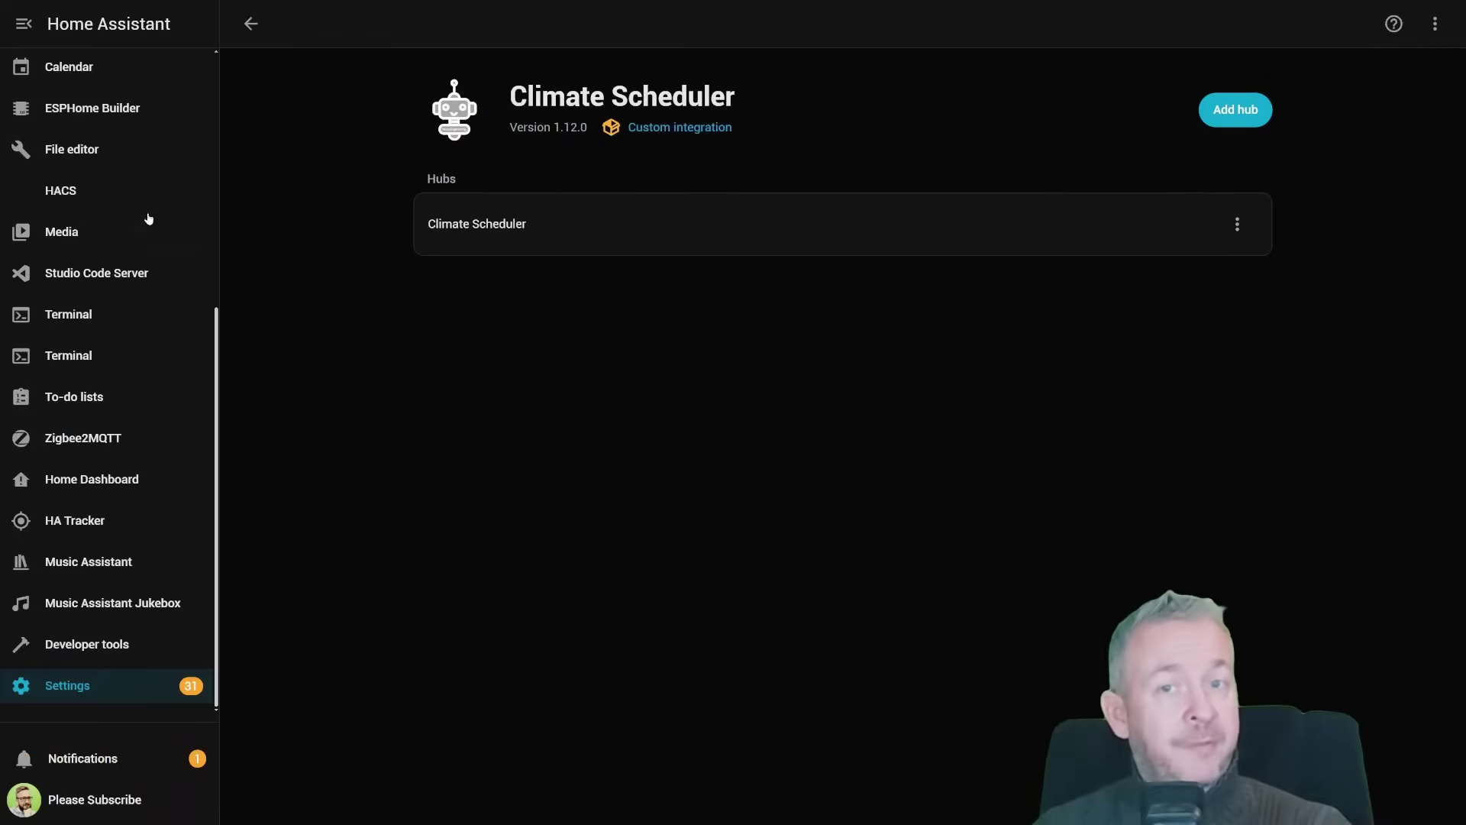
pyautogui.scroll(5, 129, 191)
pyautogui.click(120, 75)
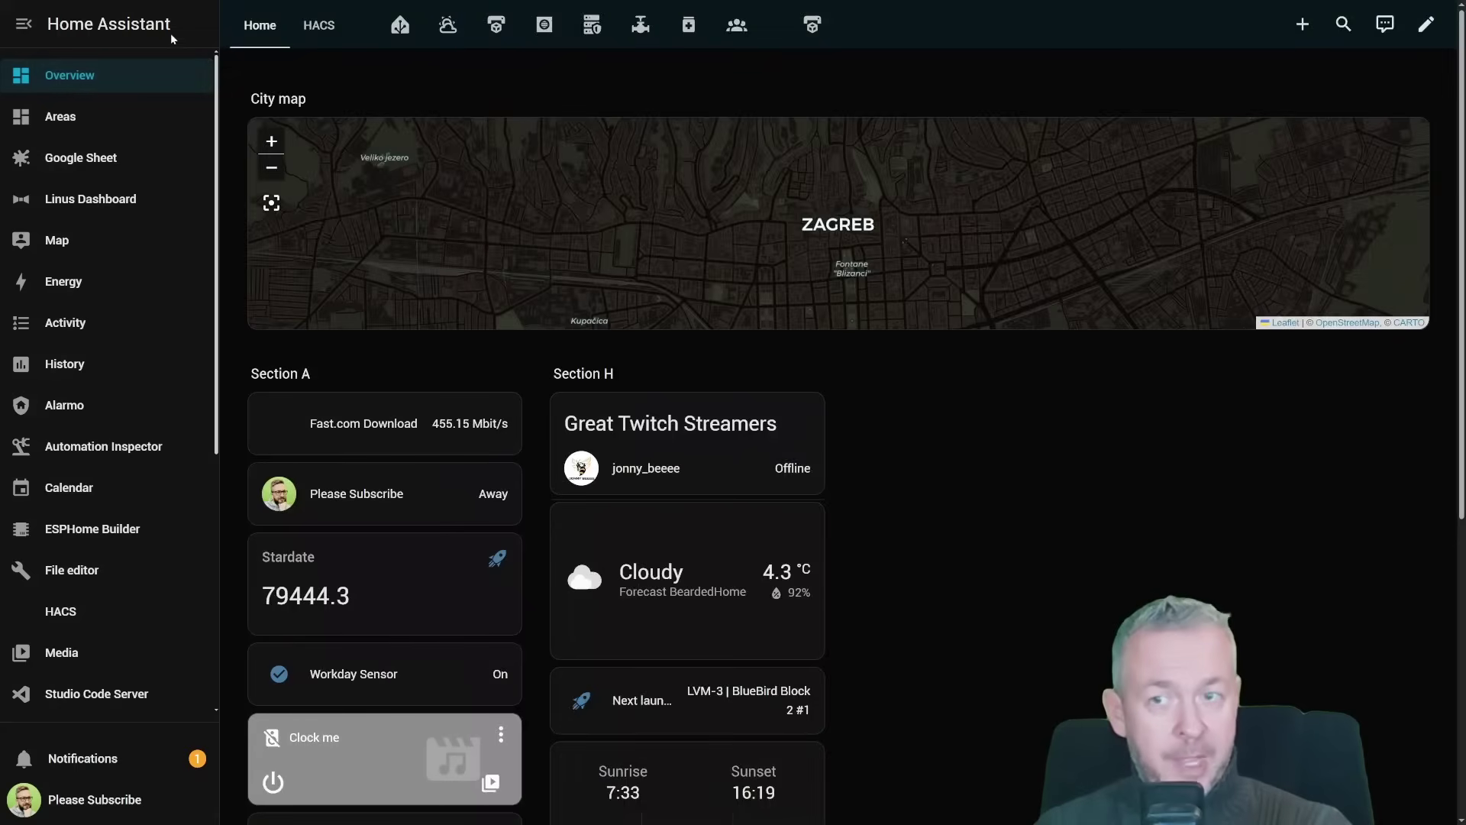
# Step: Edit the Home dashboard and add the Climate Scheduler Card, found by searching 'sc'
pyautogui.click(1422, 27)
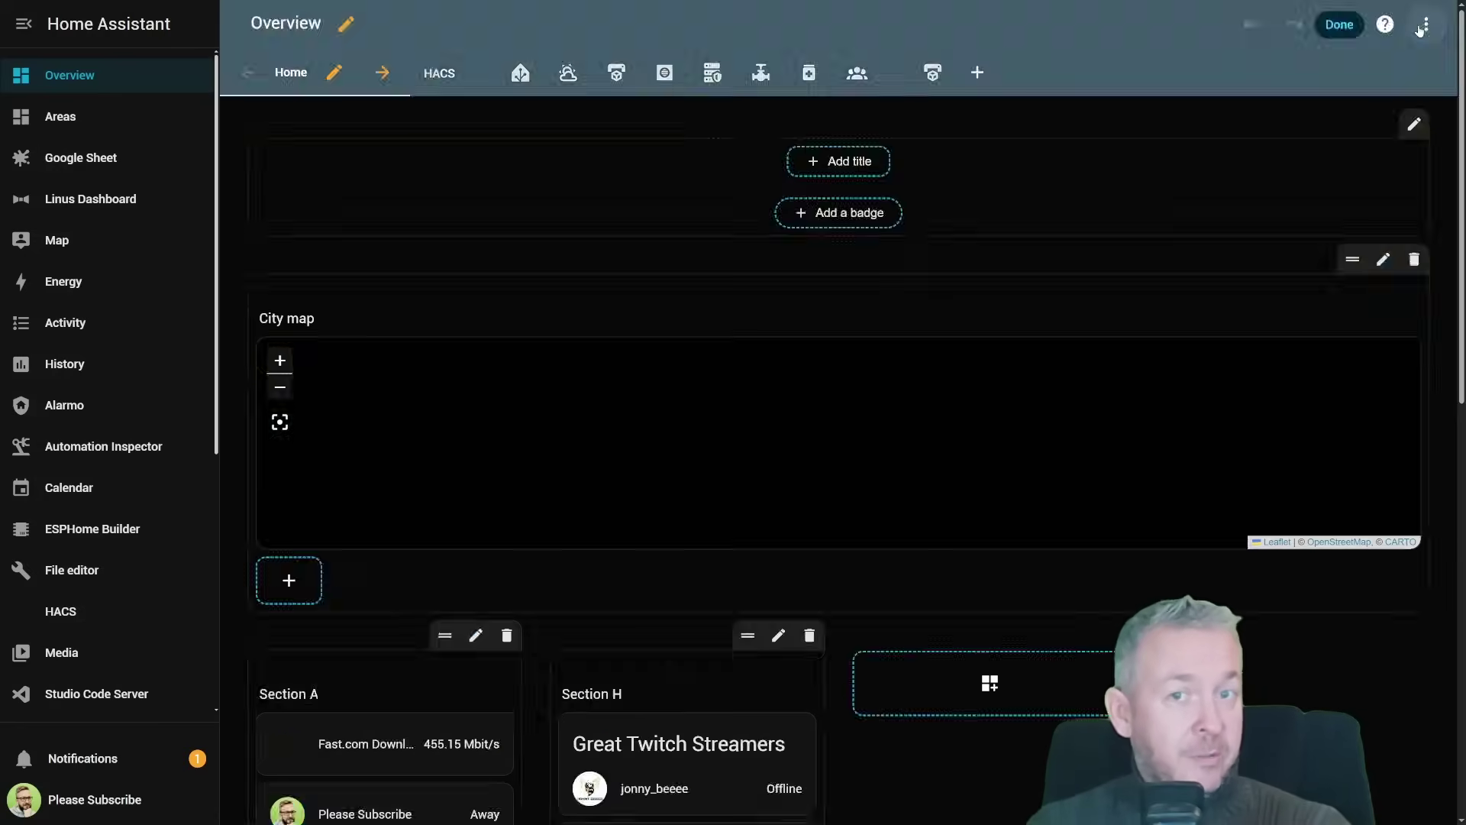
pyautogui.click(989, 683)
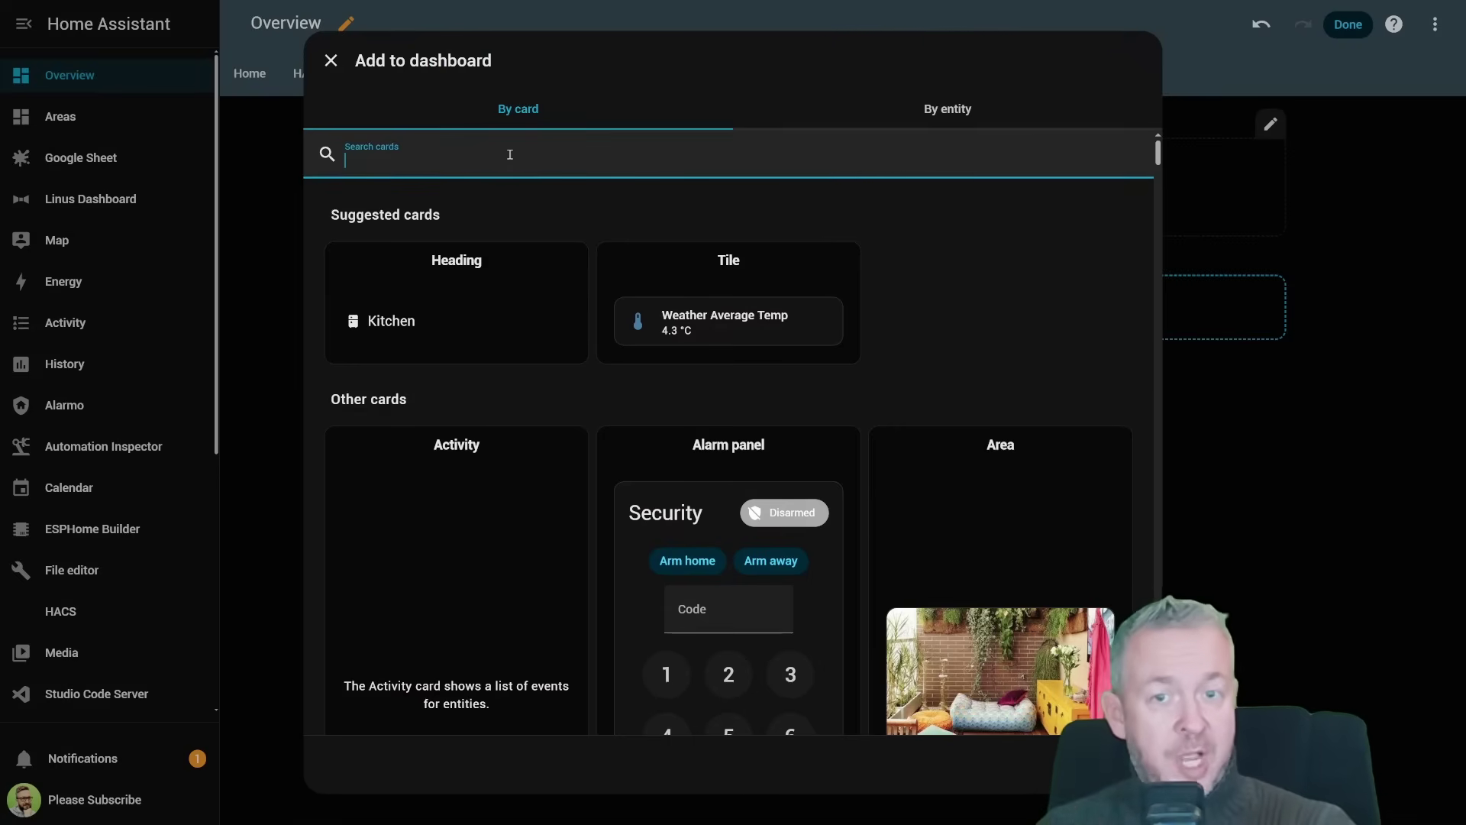
pyautogui.write('sc')
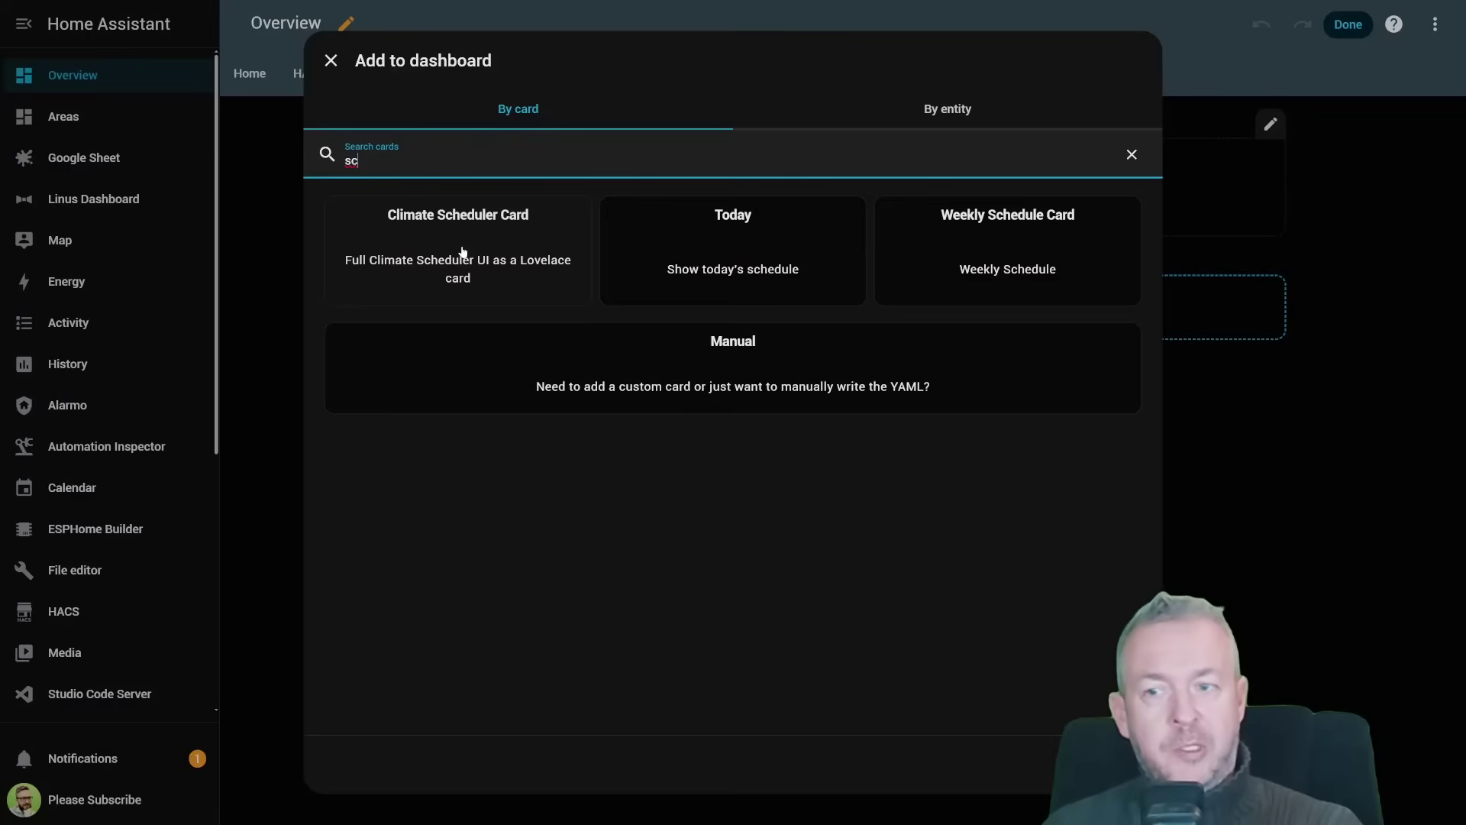
pyautogui.click(461, 258)
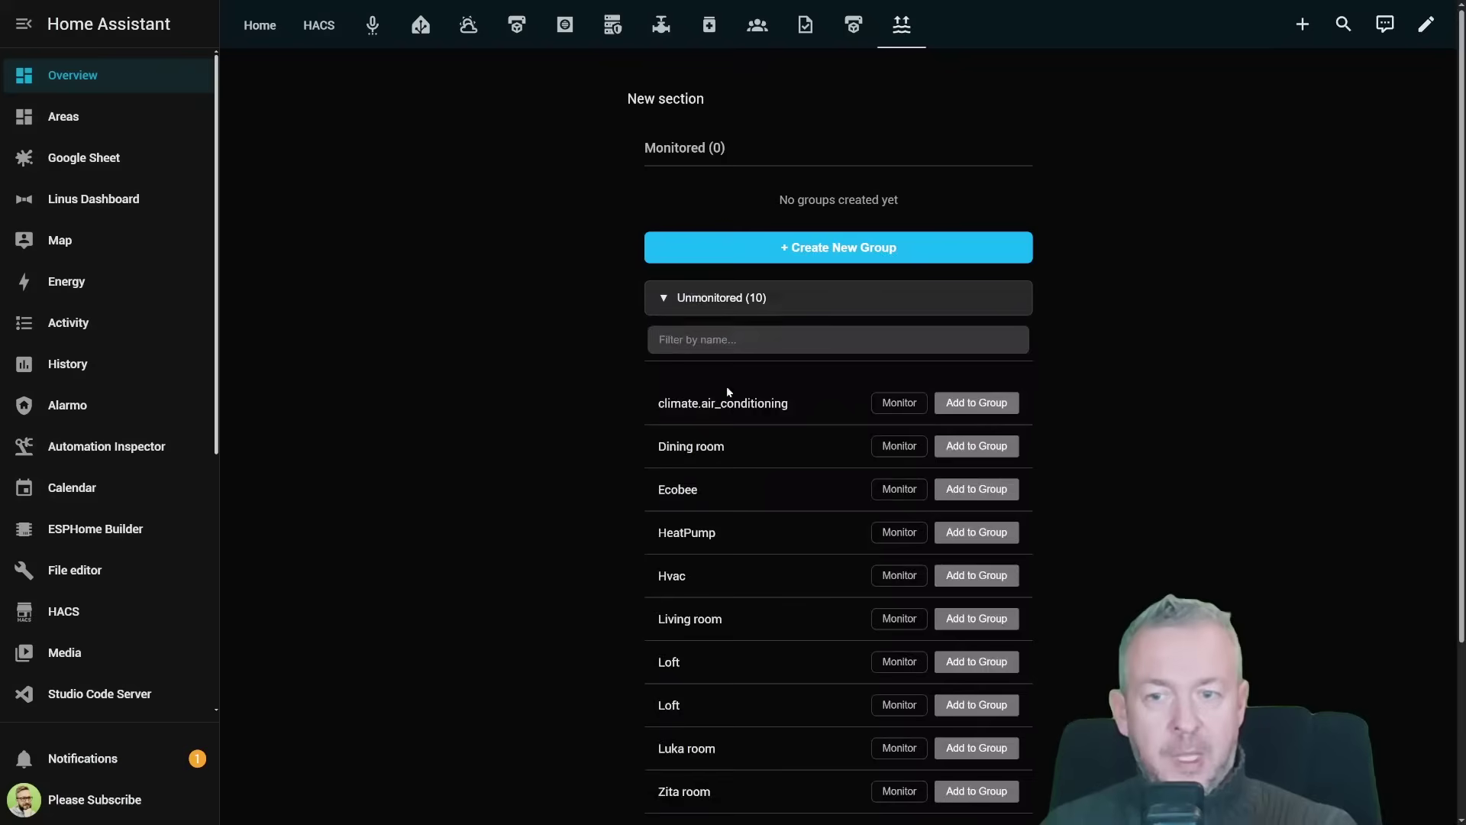
# Step: Start monitoring the Ecobee, HeatPump and Hvac thermostats, confirming each prompt
pyautogui.scroll(-3, 728, 398)
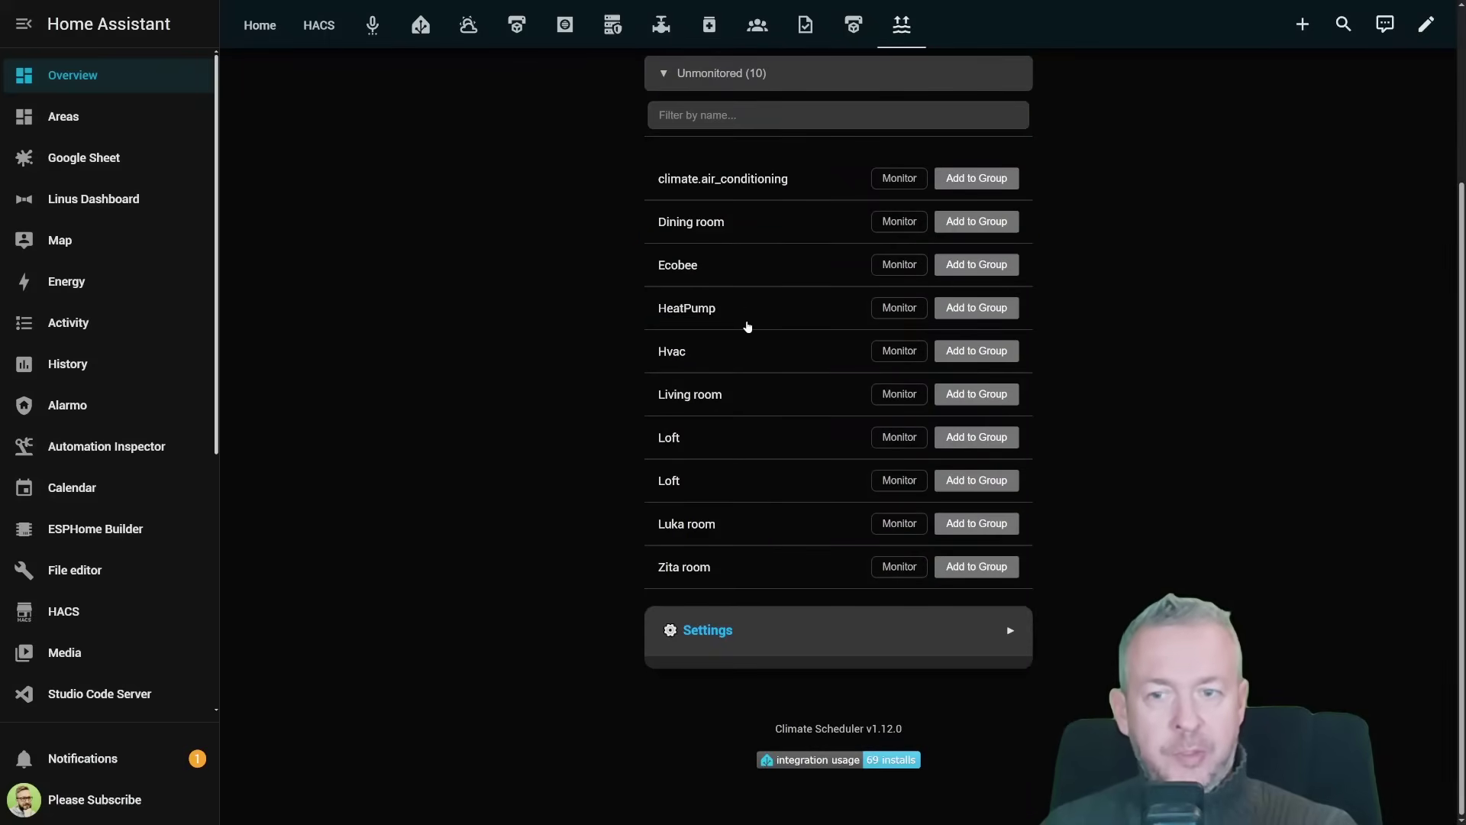
pyautogui.click(903, 266)
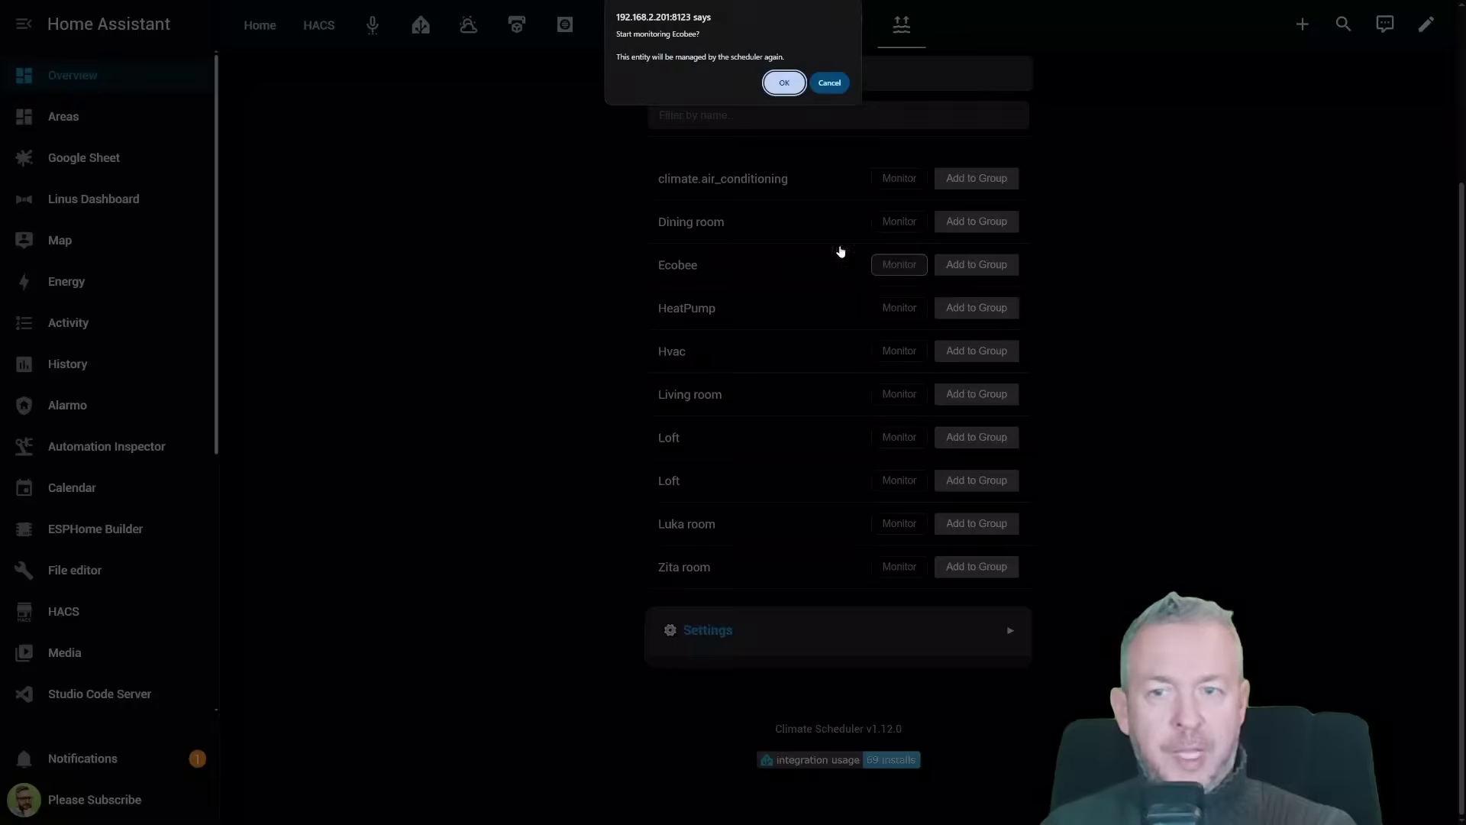
pyautogui.click(786, 81)
pyautogui.click(897, 308)
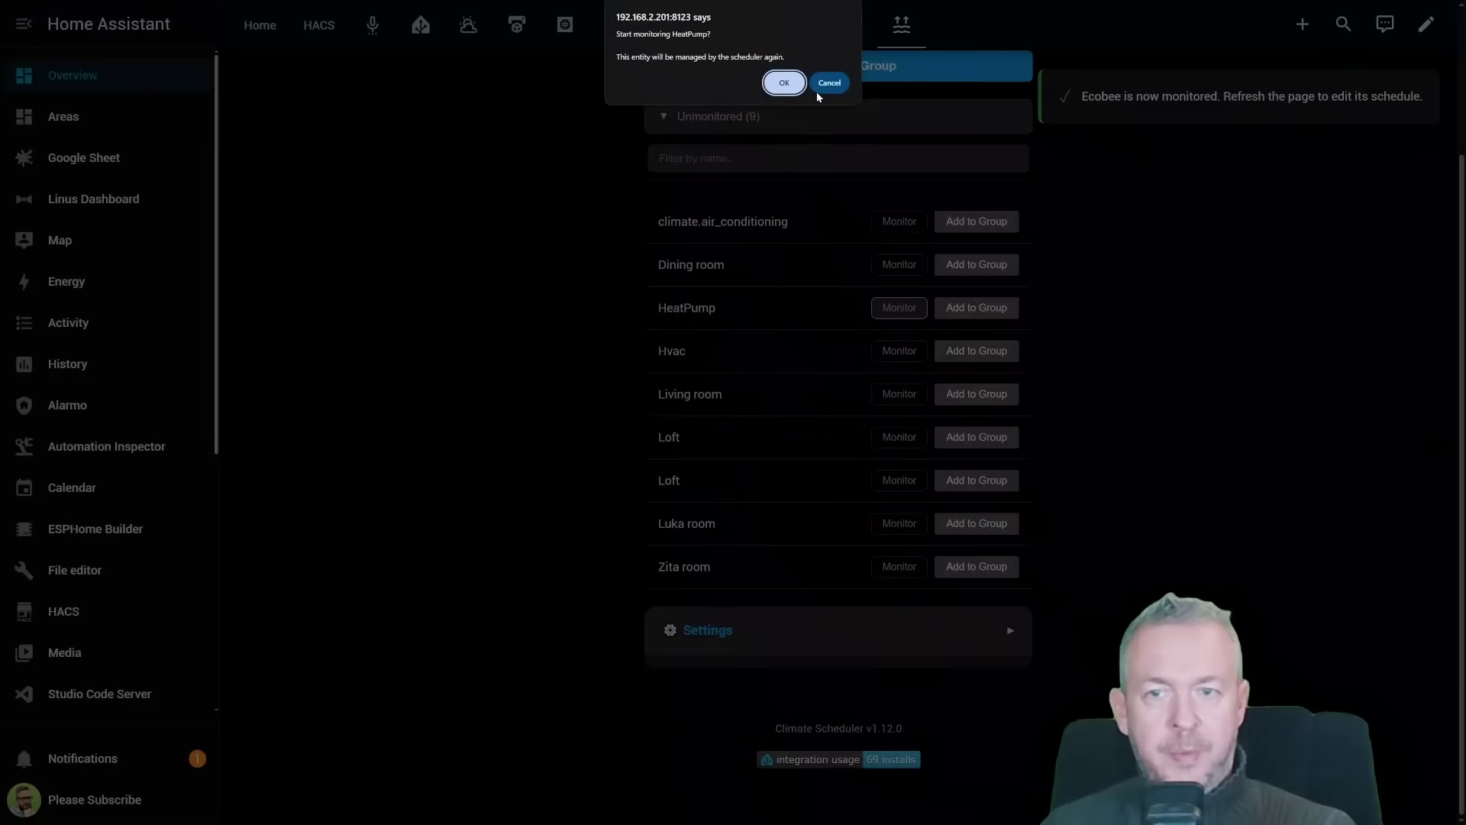
pyautogui.click(785, 89)
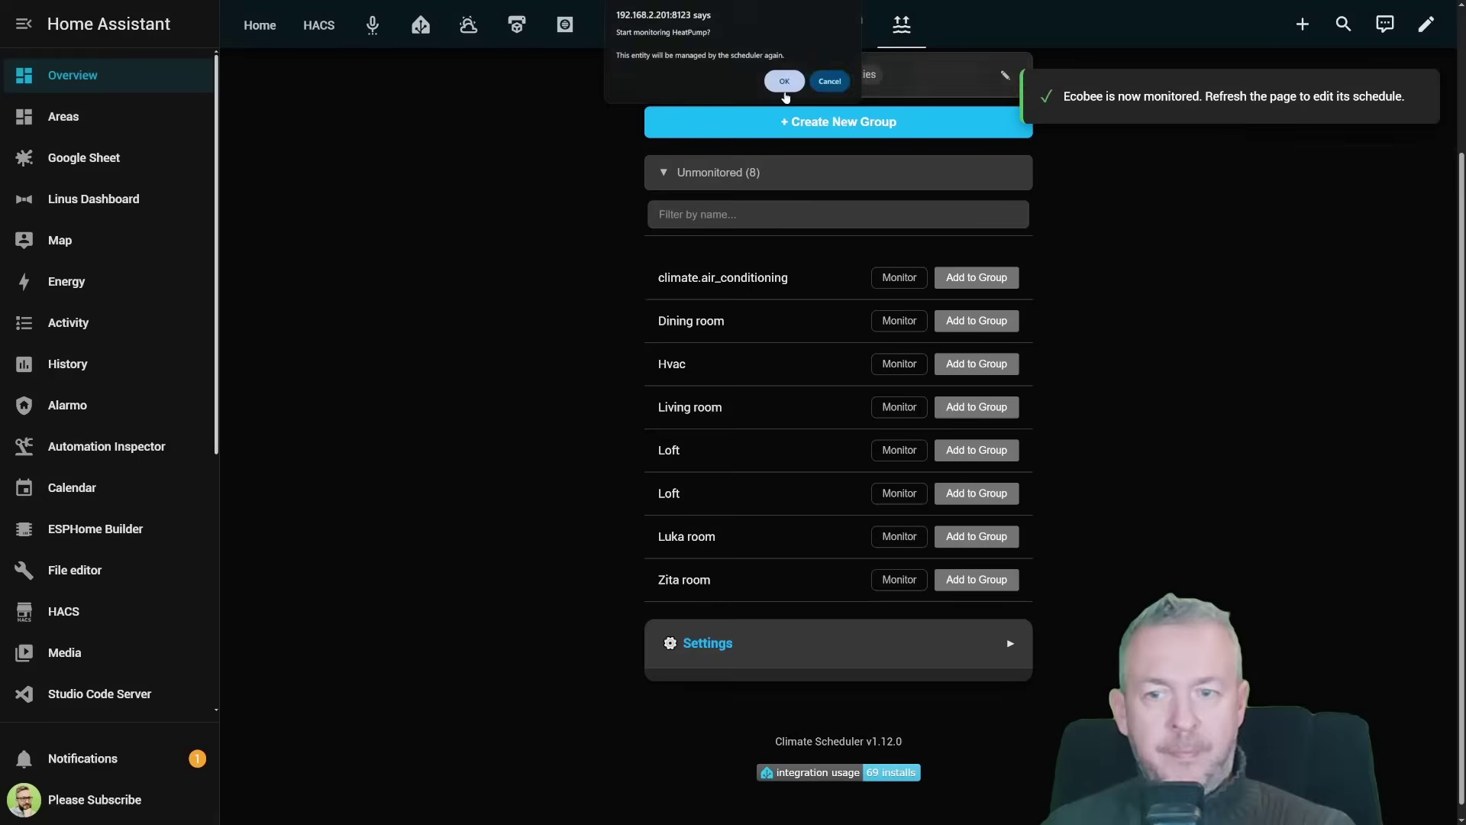
pyautogui.click(900, 363)
pyautogui.click(784, 83)
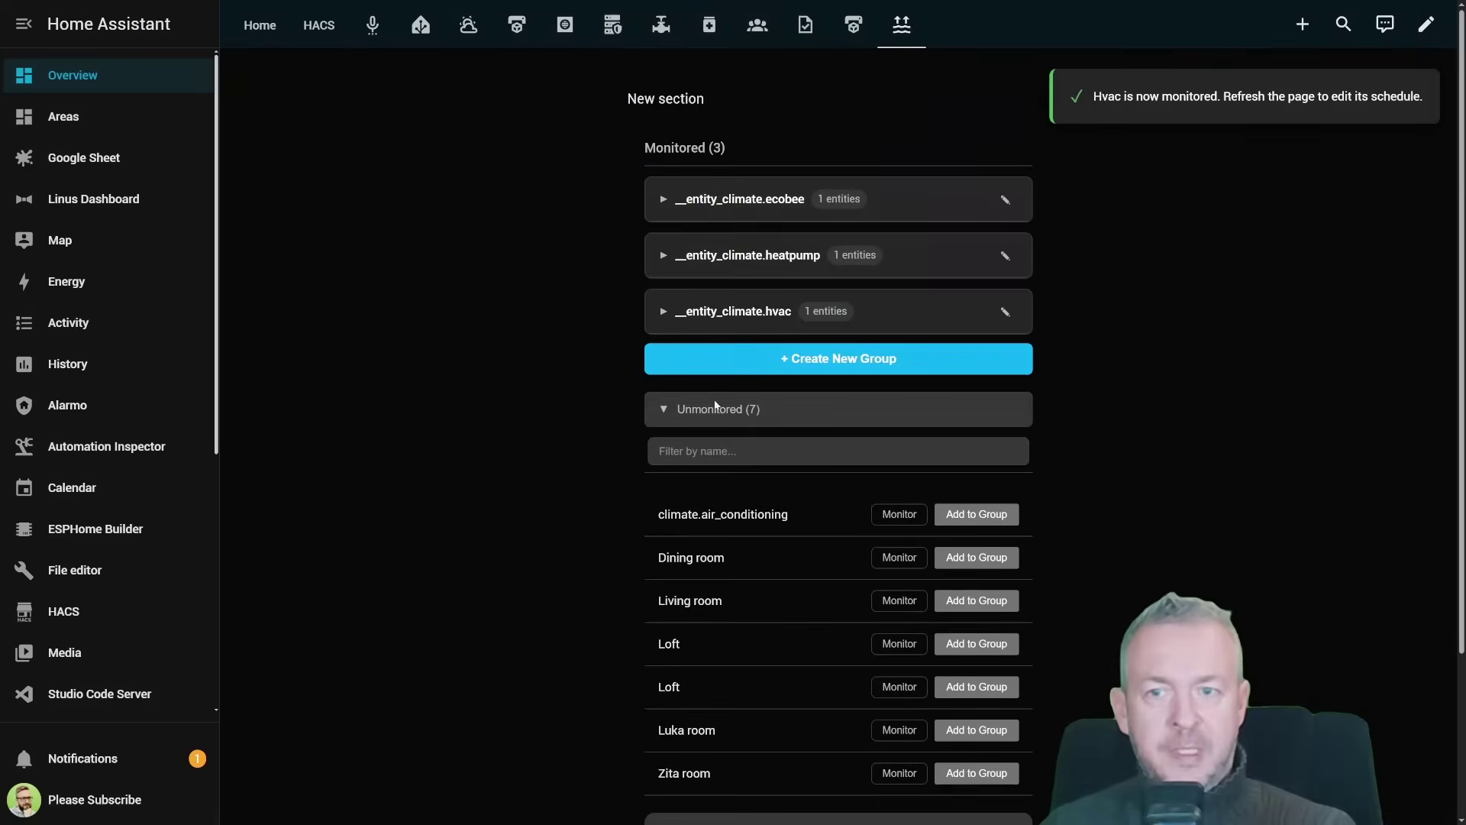
# Step: Expand the ecobee group and rename it, typing 'Eco'
pyautogui.click(660, 208)
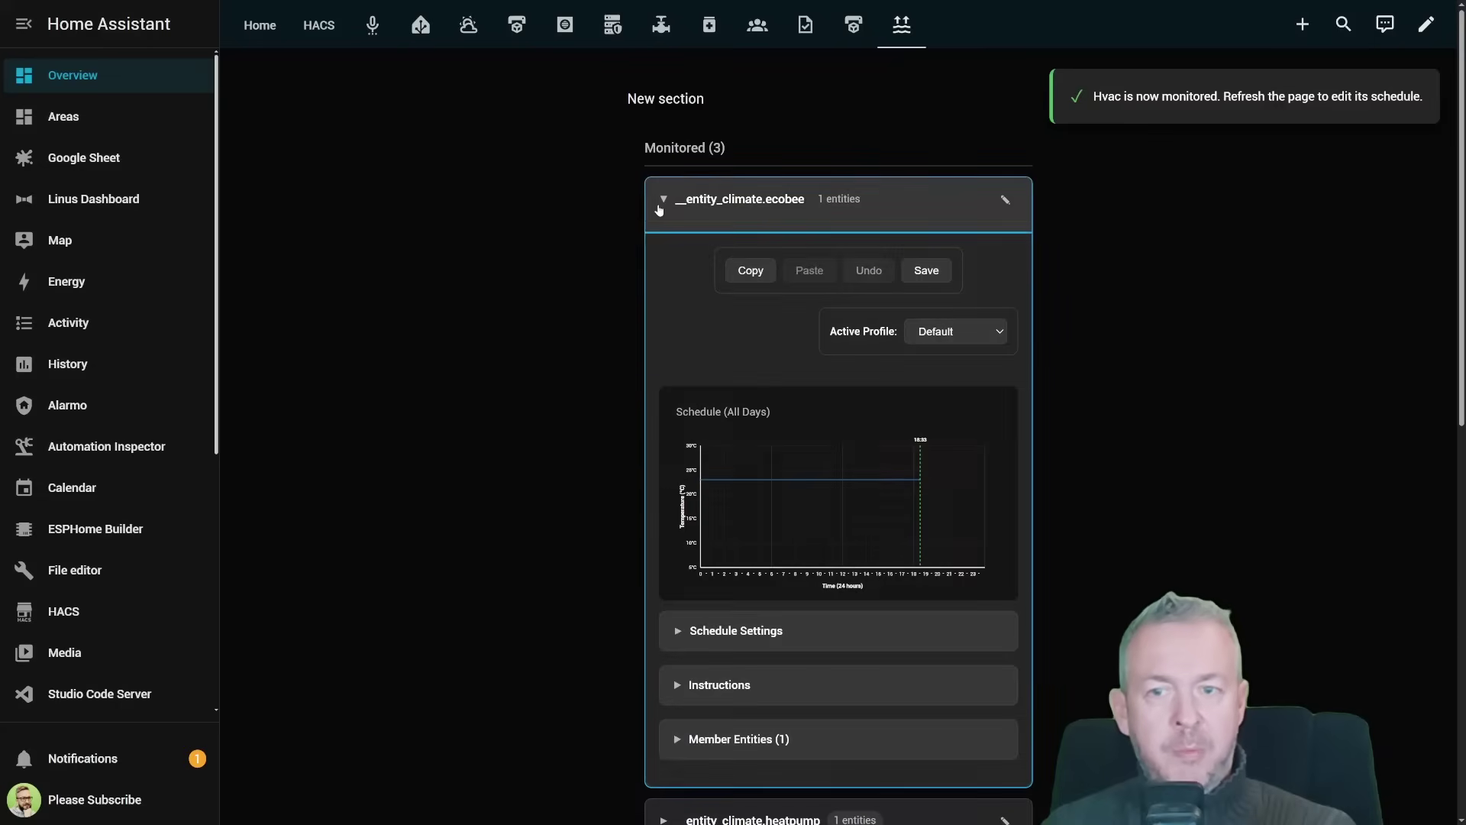
pyautogui.click(1004, 199)
pyautogui.write('Eco')
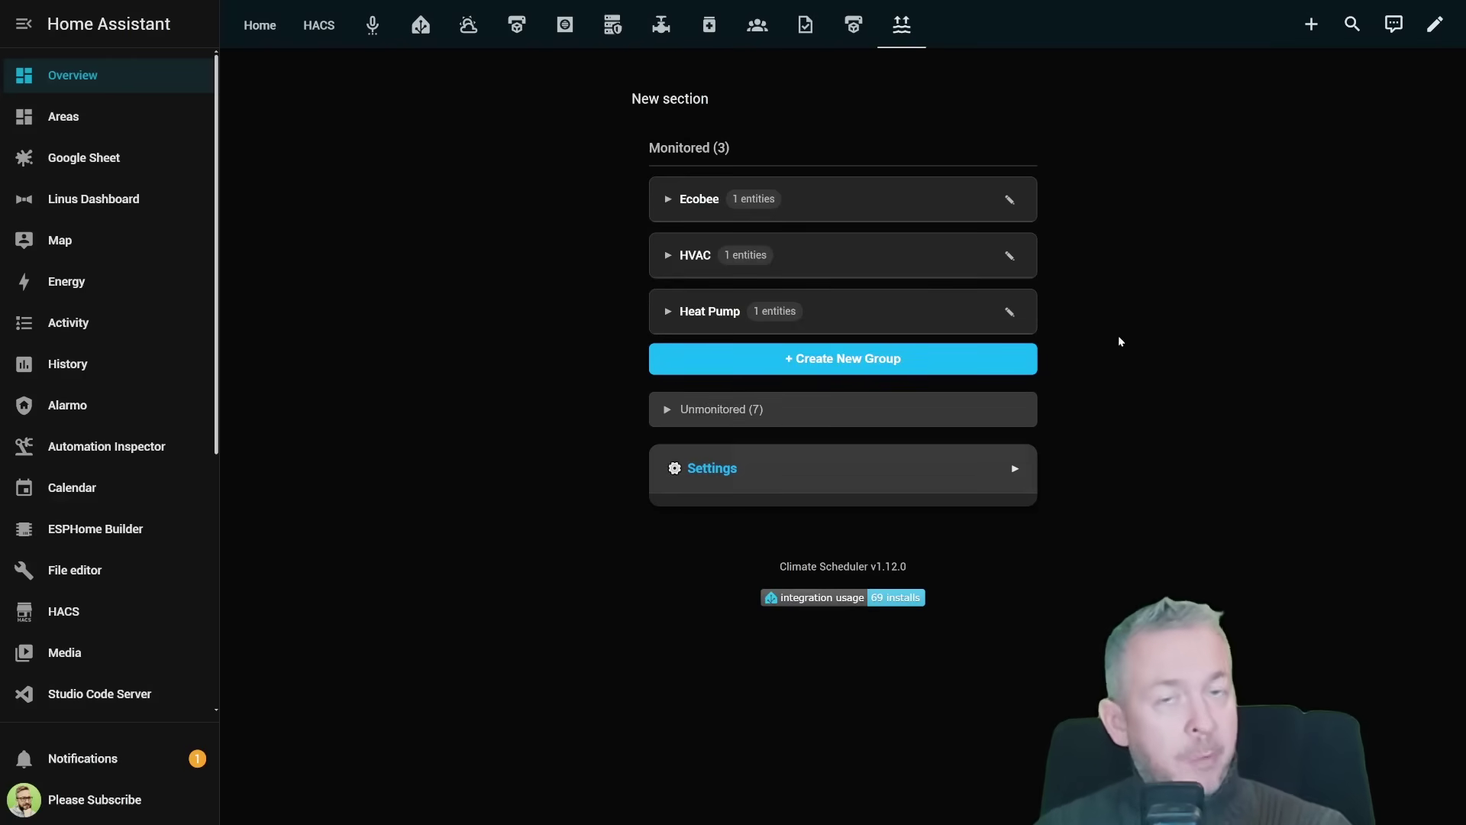
# Step: Create a new group named 'Bedrooms' and dismiss the alert that follows
pyautogui.click(759, 420)
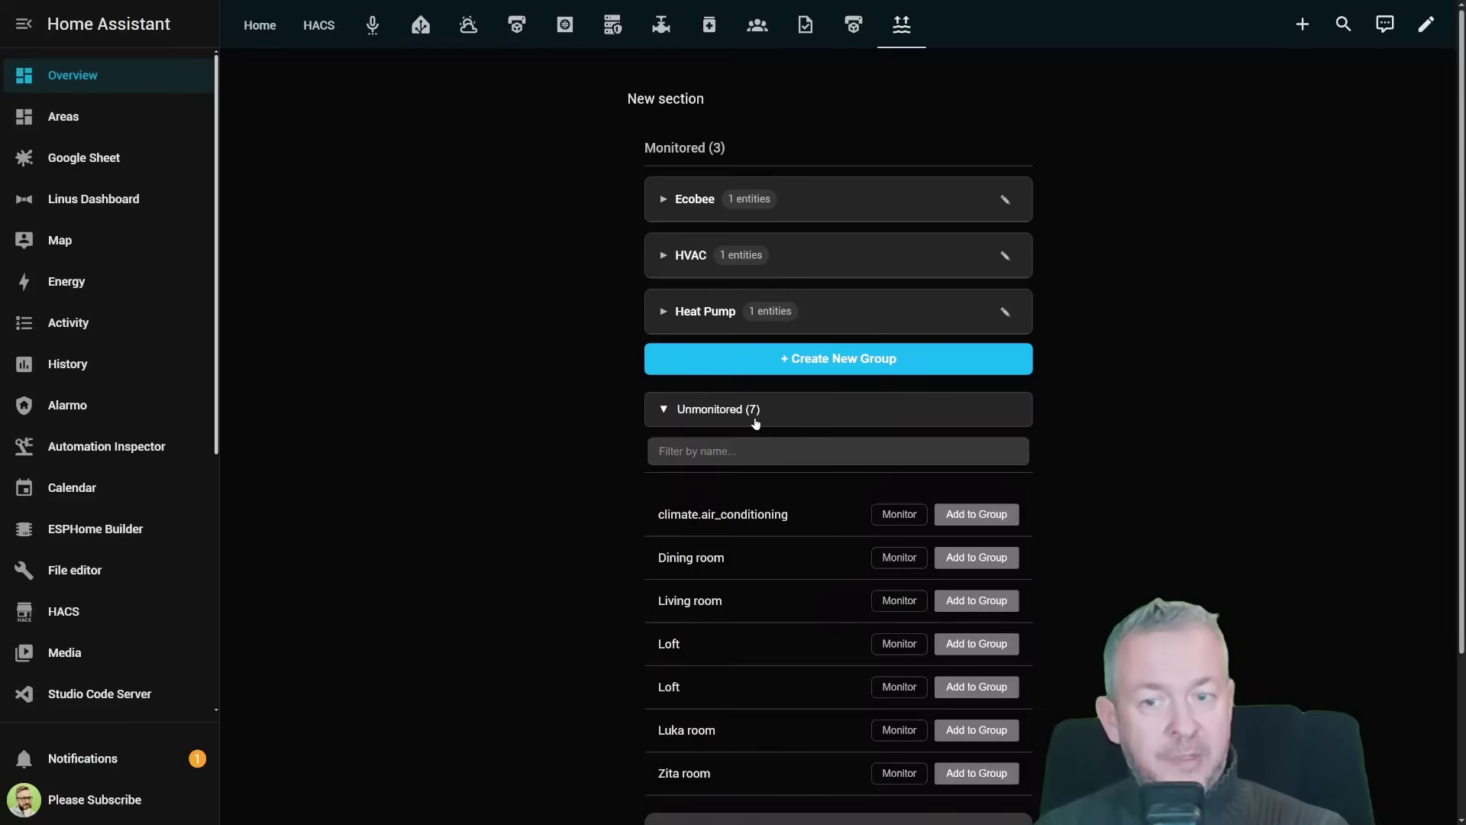
pyautogui.click(756, 423)
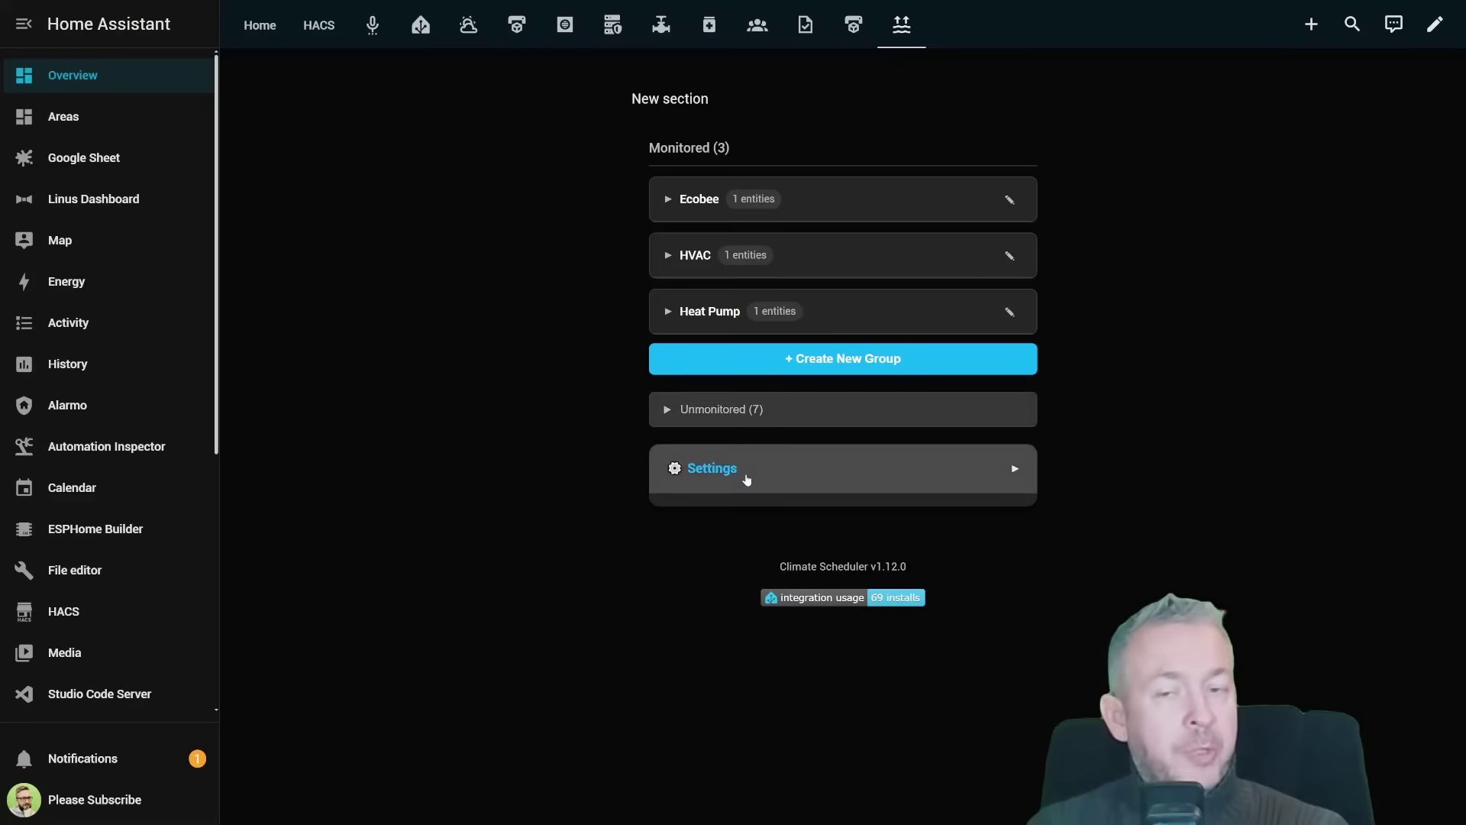
pyautogui.click(782, 371)
pyautogui.write('Bedrooms')
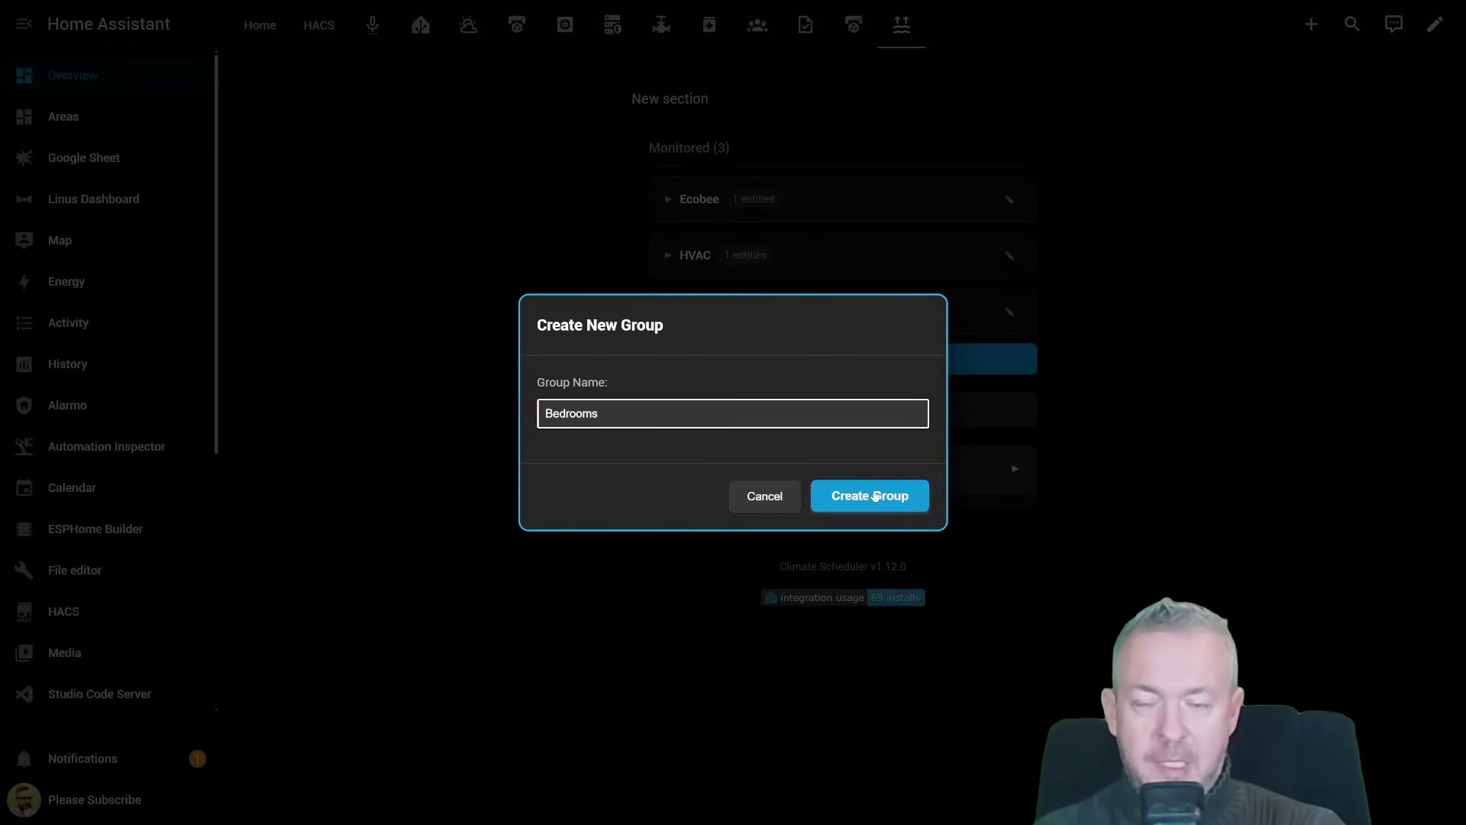
pyautogui.click(875, 496)
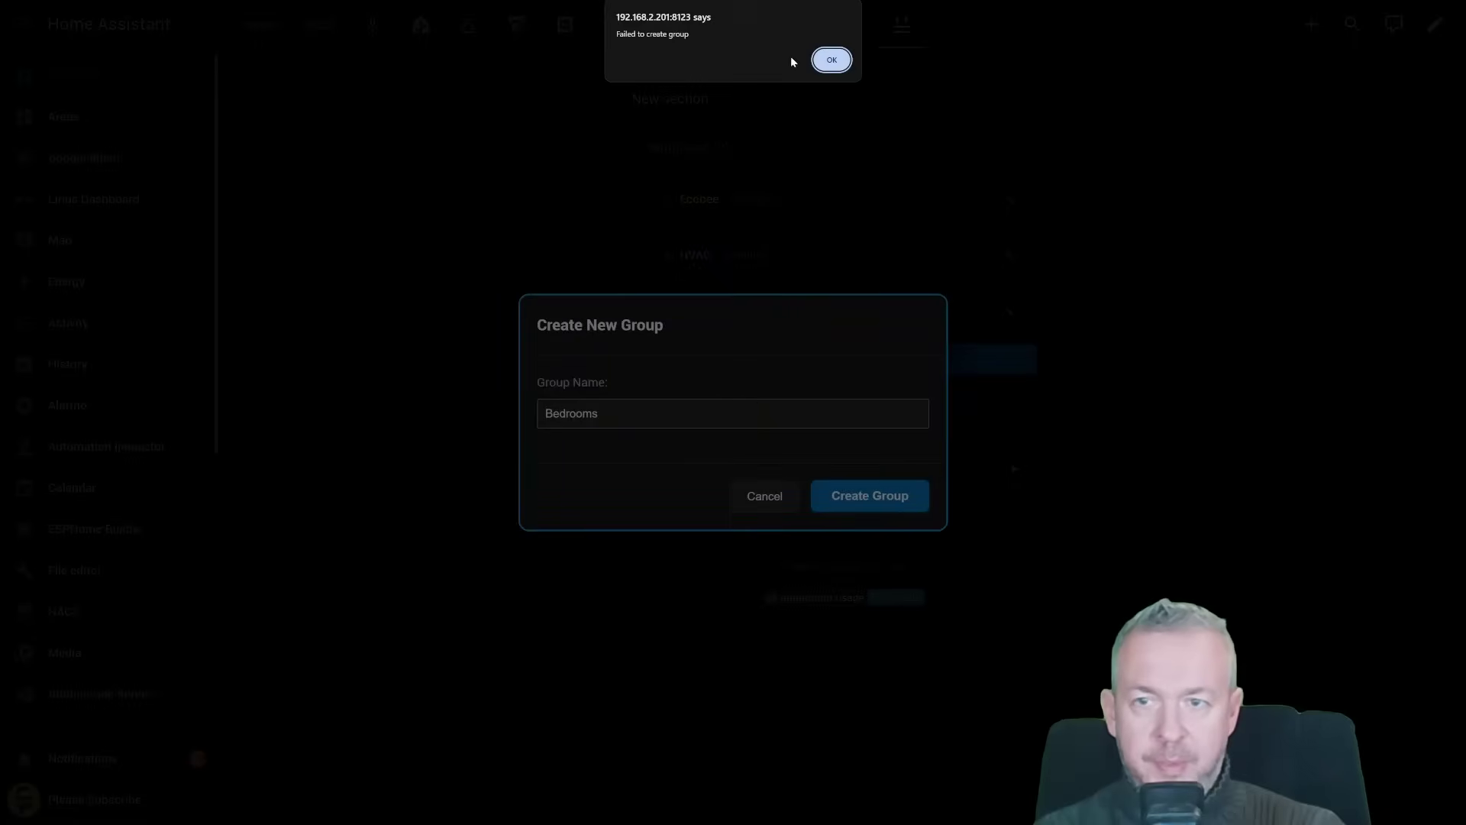
pyautogui.click(831, 56)
# Step: Add the two room thermostats from the unmonitored list to Bedrooms, then collapse it
pyautogui.click(668, 465)
pyautogui.scroll(-3, 669, 466)
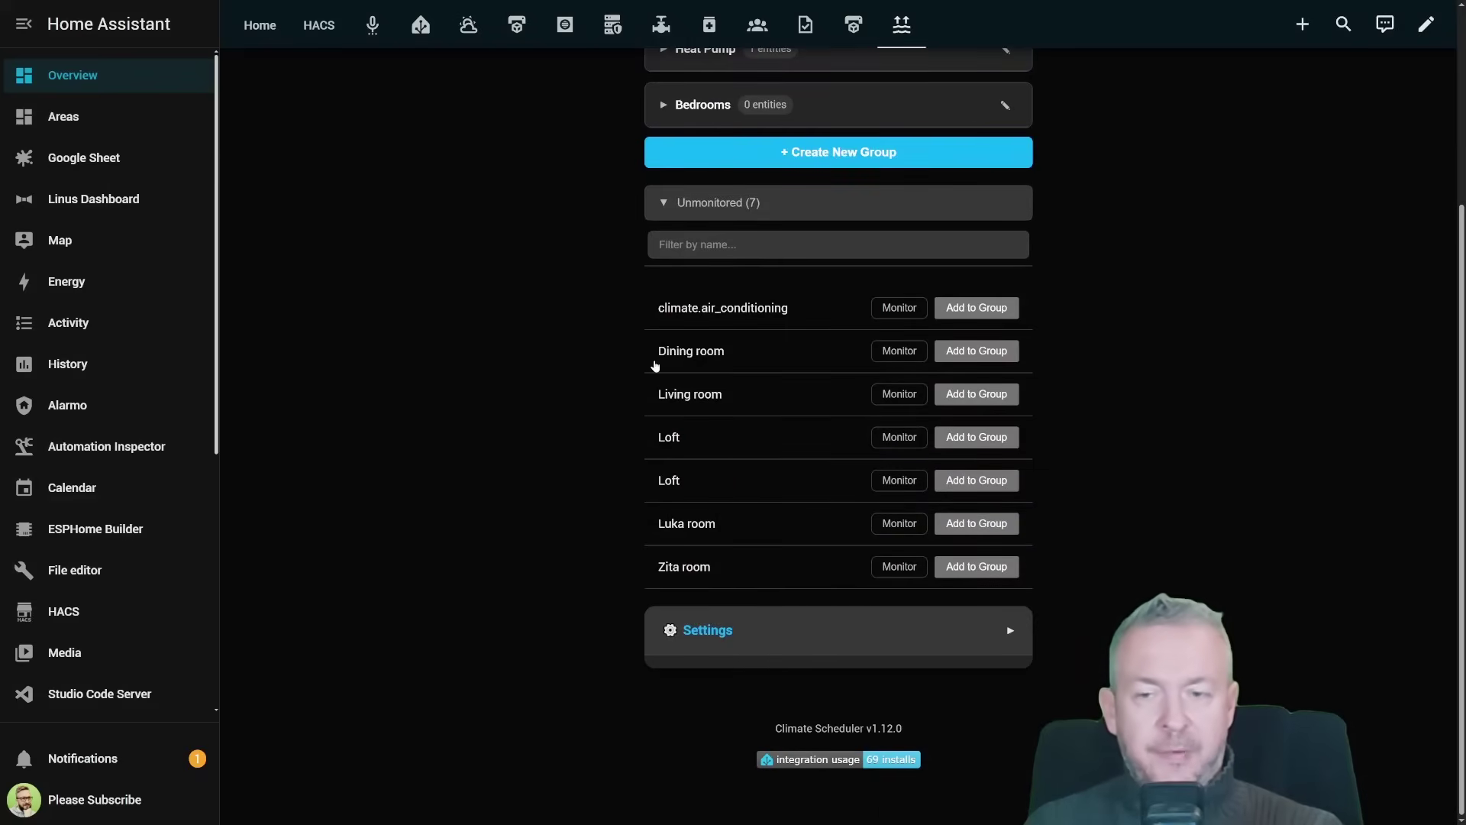
pyautogui.click(968, 524)
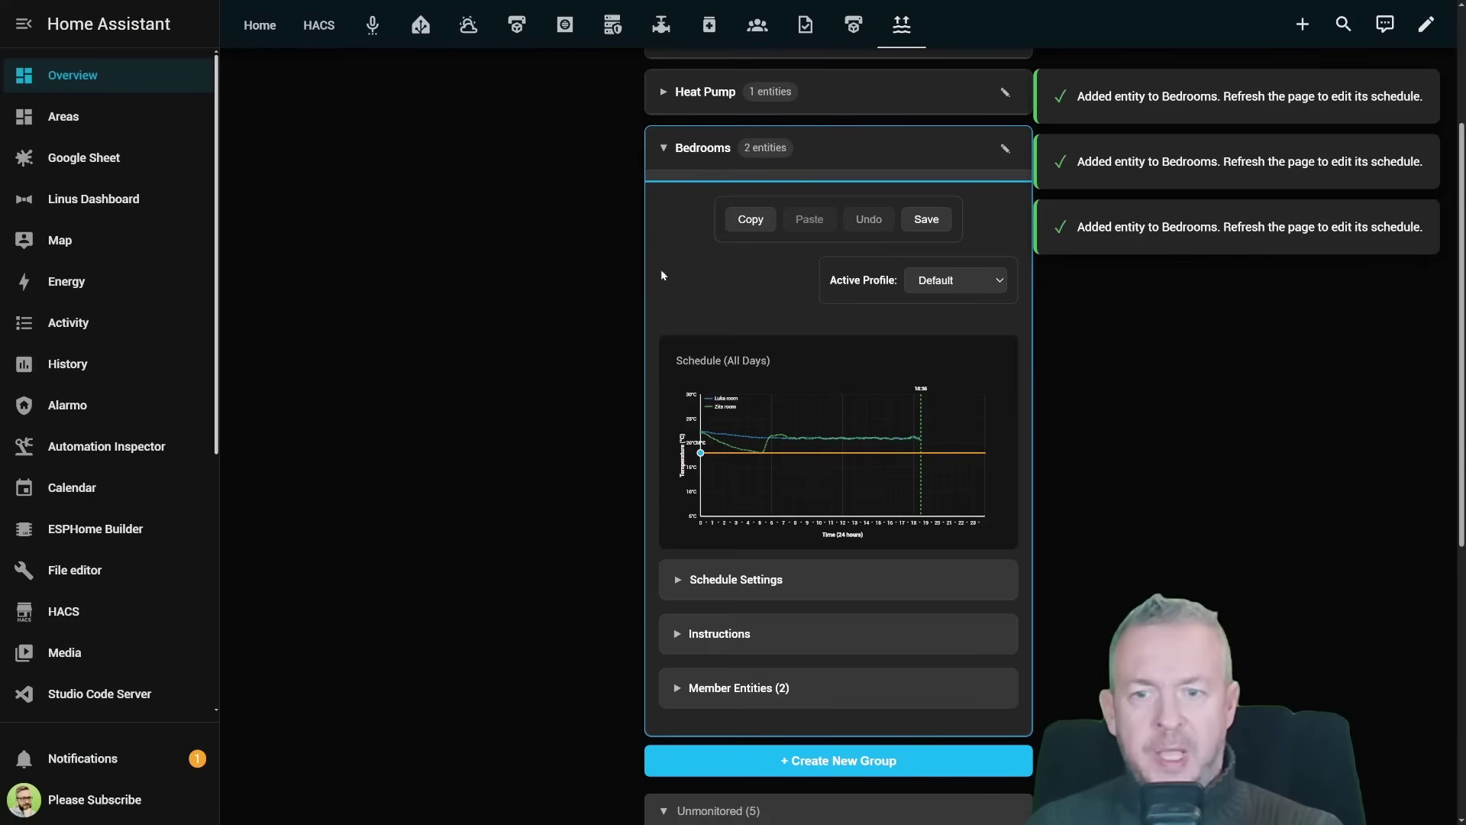
pyautogui.click(672, 148)
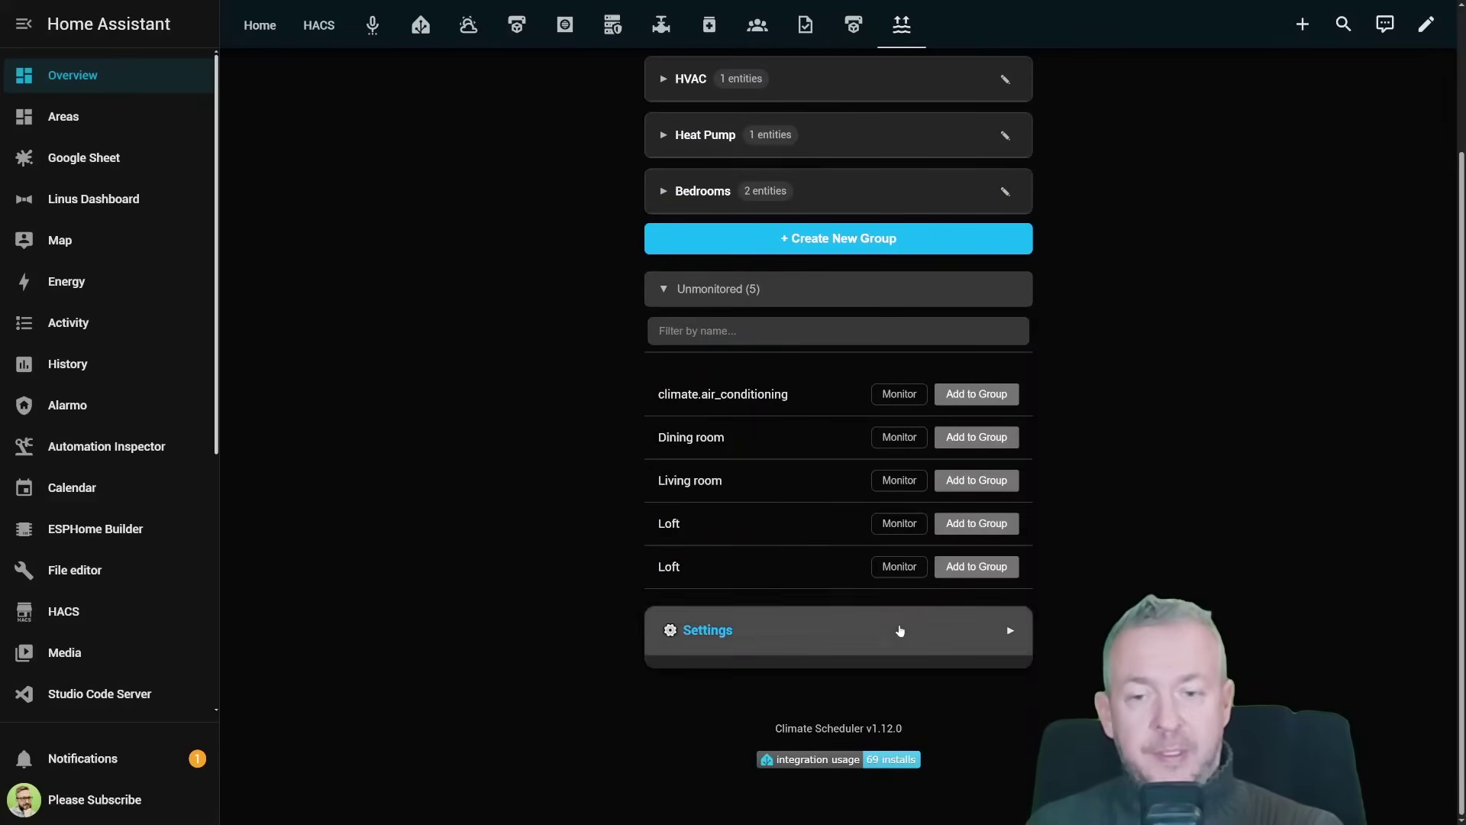
# Step: Open the scheduler settings and reposition the 07:00, 22°C point on the default schedule
pyautogui.click(710, 630)
pyautogui.scroll(-6, 748, 407)
pyautogui.moveTo(747, 408)
pyautogui.moveTo(747, 407); pyautogui.dragTo(783, 377)
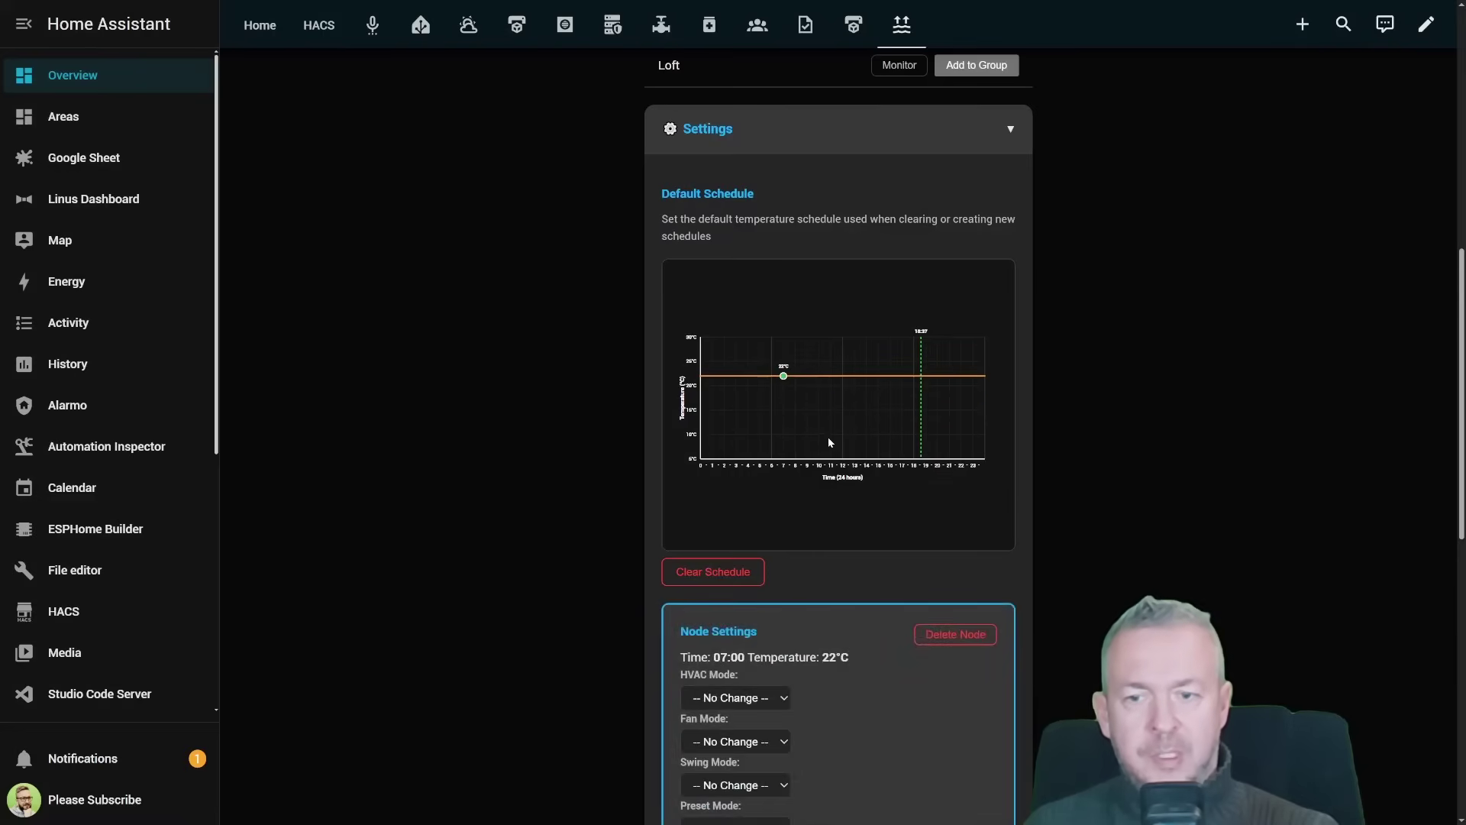
pyautogui.scroll(-3, 823, 466)
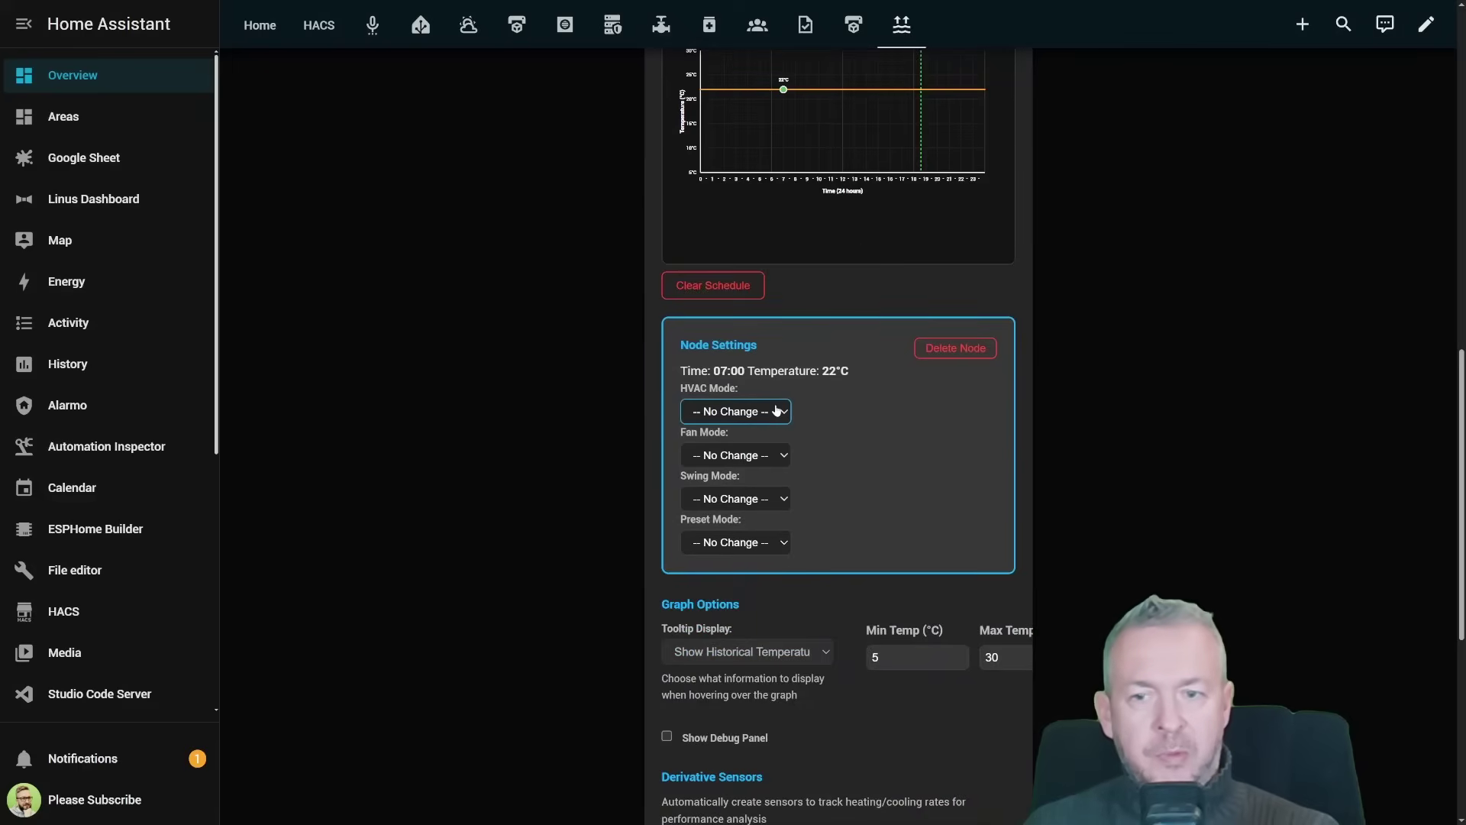
# Step: Set the 07:00 point's HVAC, fan and swing modes to Auto and its preset to Comfort
pyautogui.click(728, 483)
pyautogui.click(752, 462)
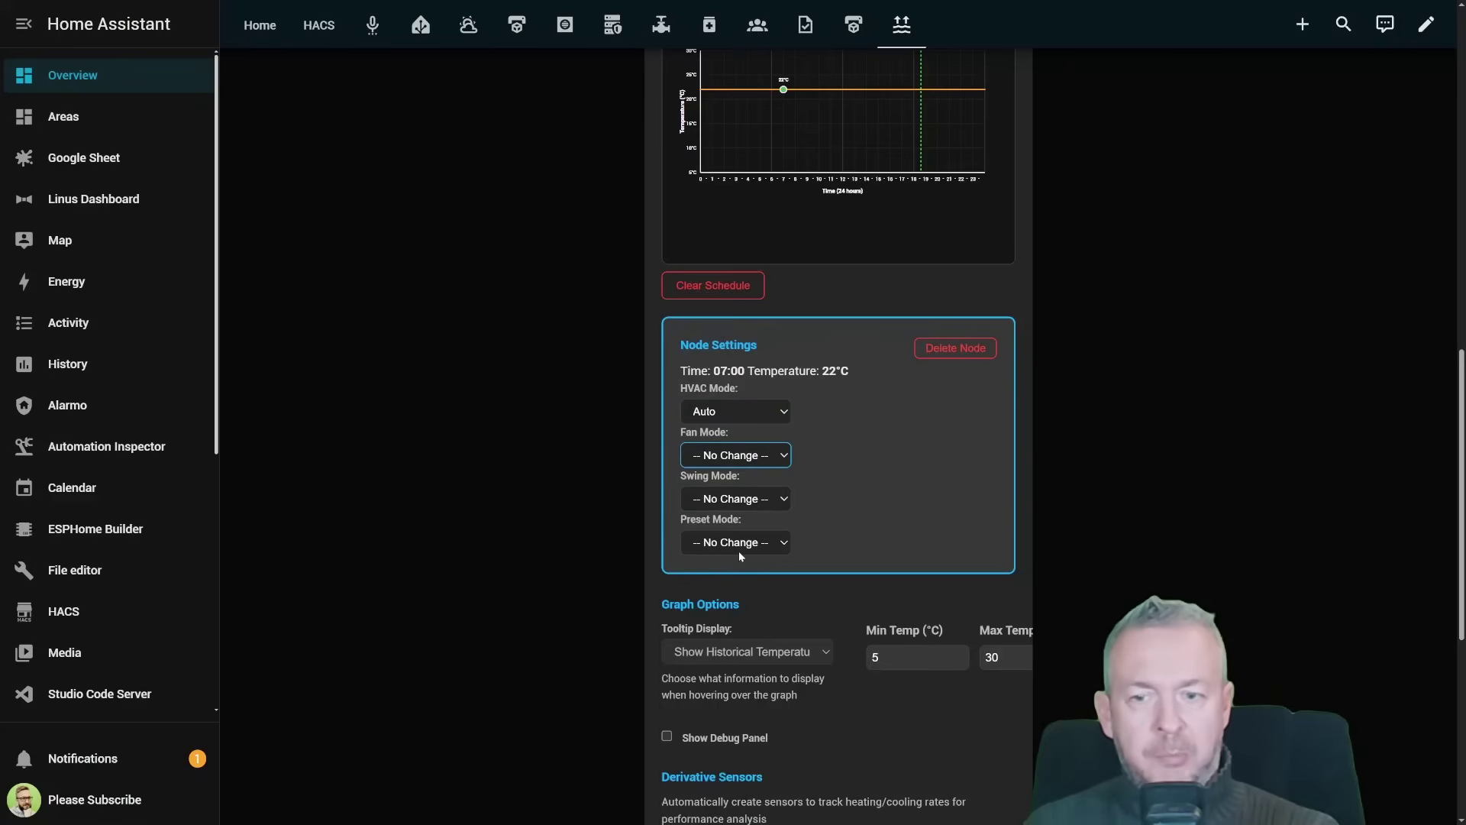
pyautogui.click(719, 589)
pyautogui.click(737, 496)
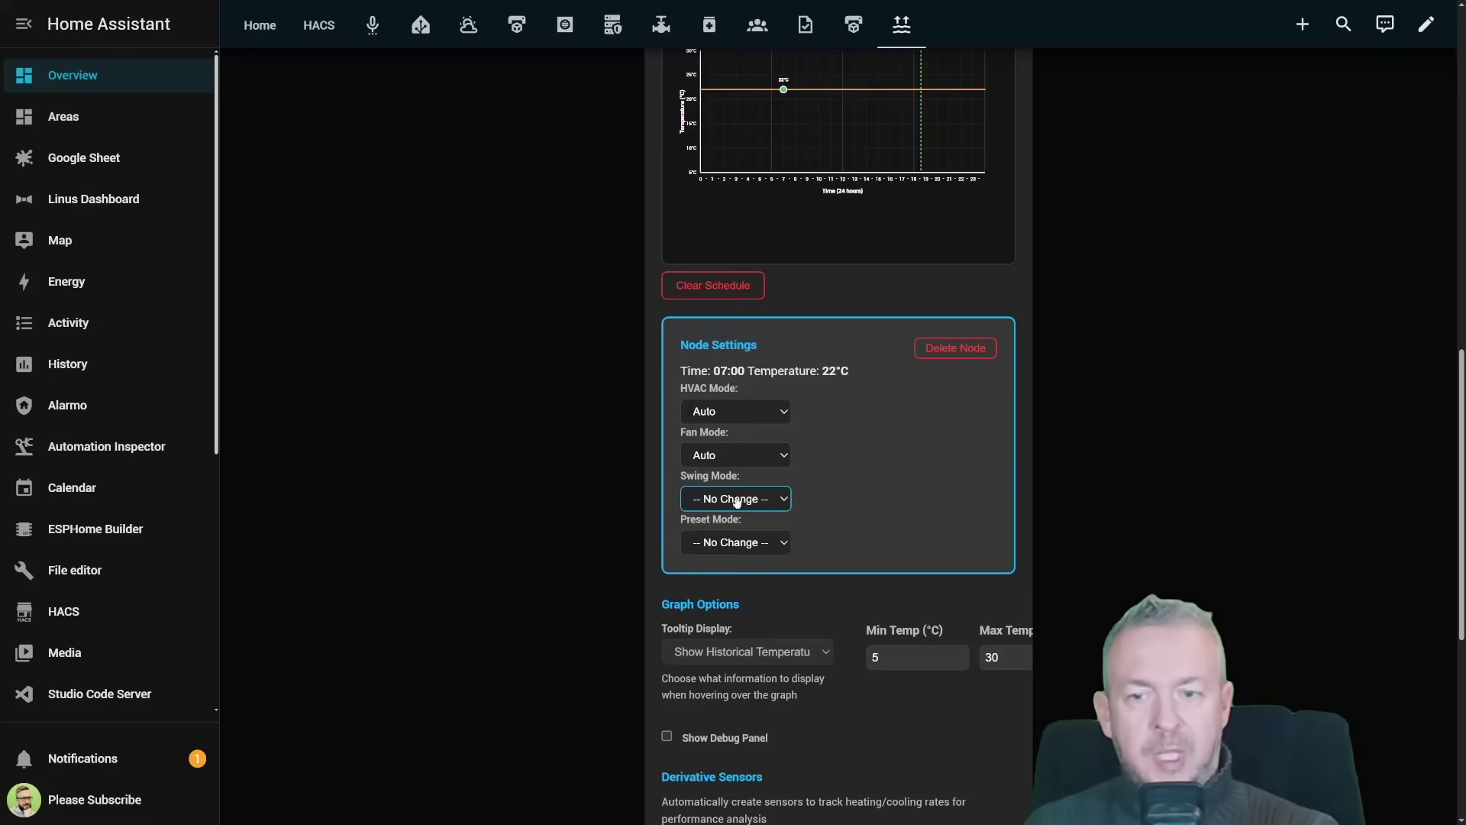
pyautogui.click(724, 544)
pyautogui.click(740, 552)
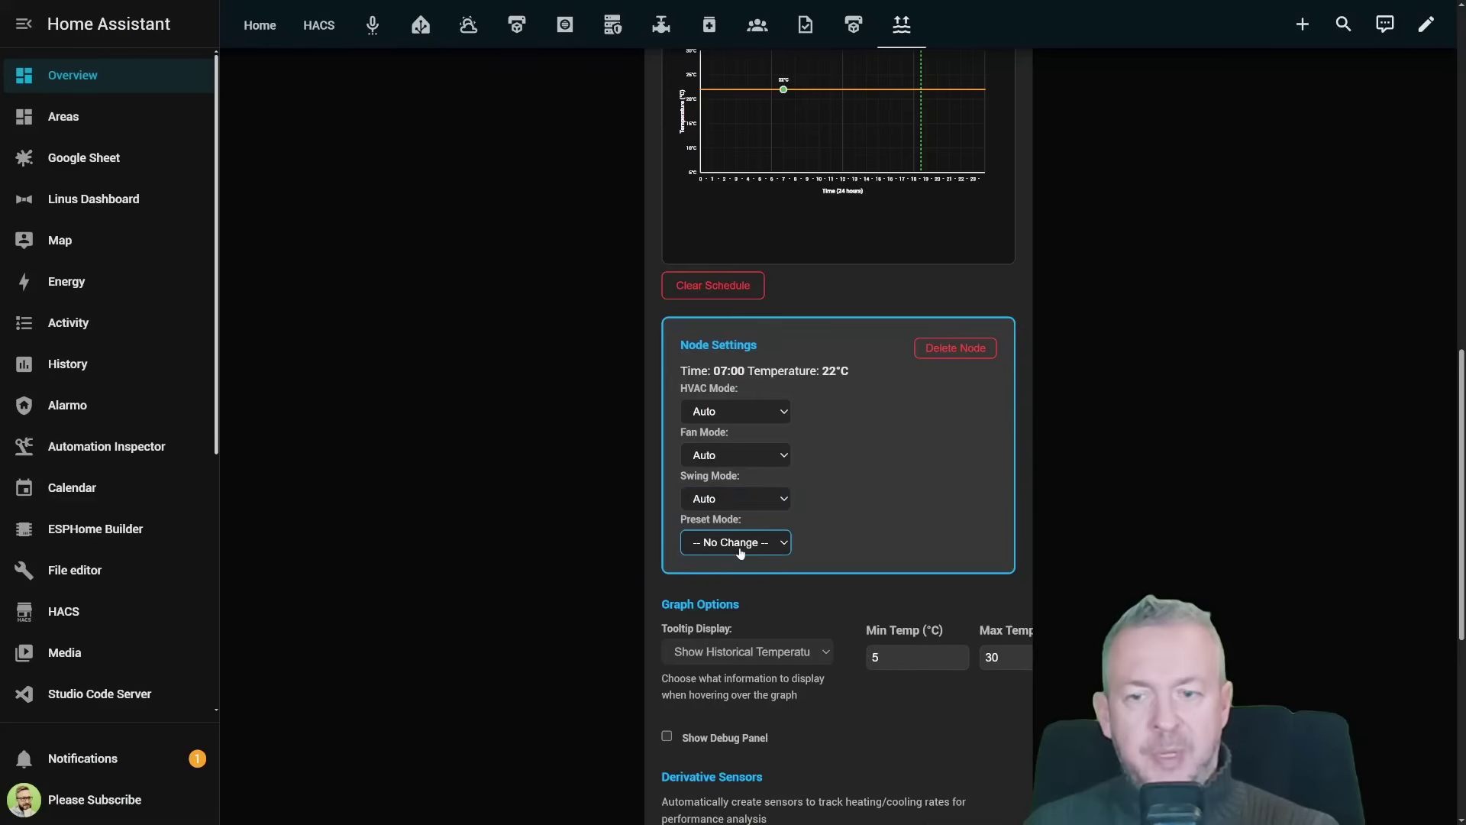
pyautogui.click(731, 620)
pyautogui.scroll(-4, 768, 410)
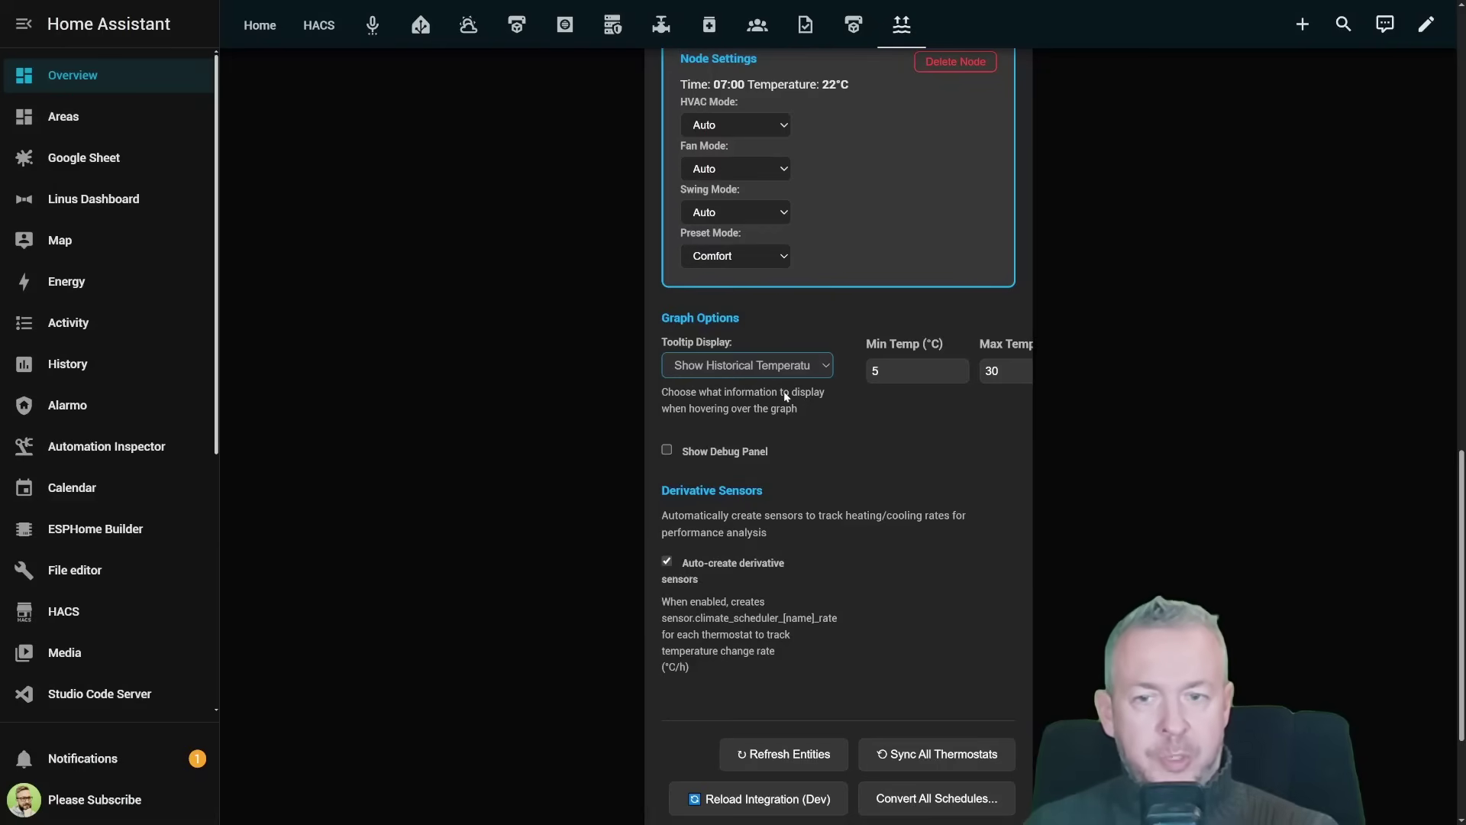
pyautogui.click(925, 374)
pyautogui.click(1009, 371)
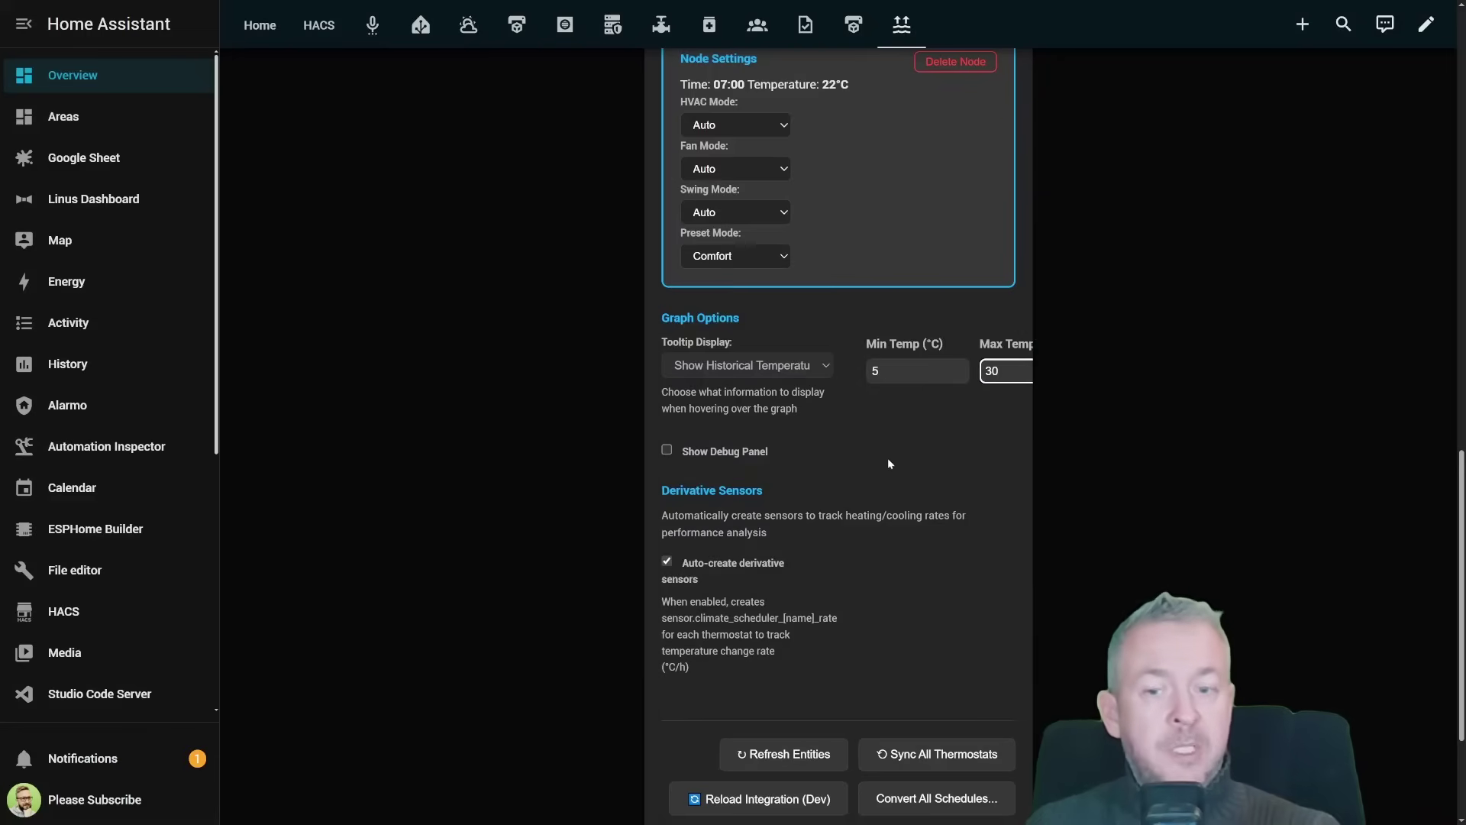
pyautogui.scroll(-2, 870, 466)
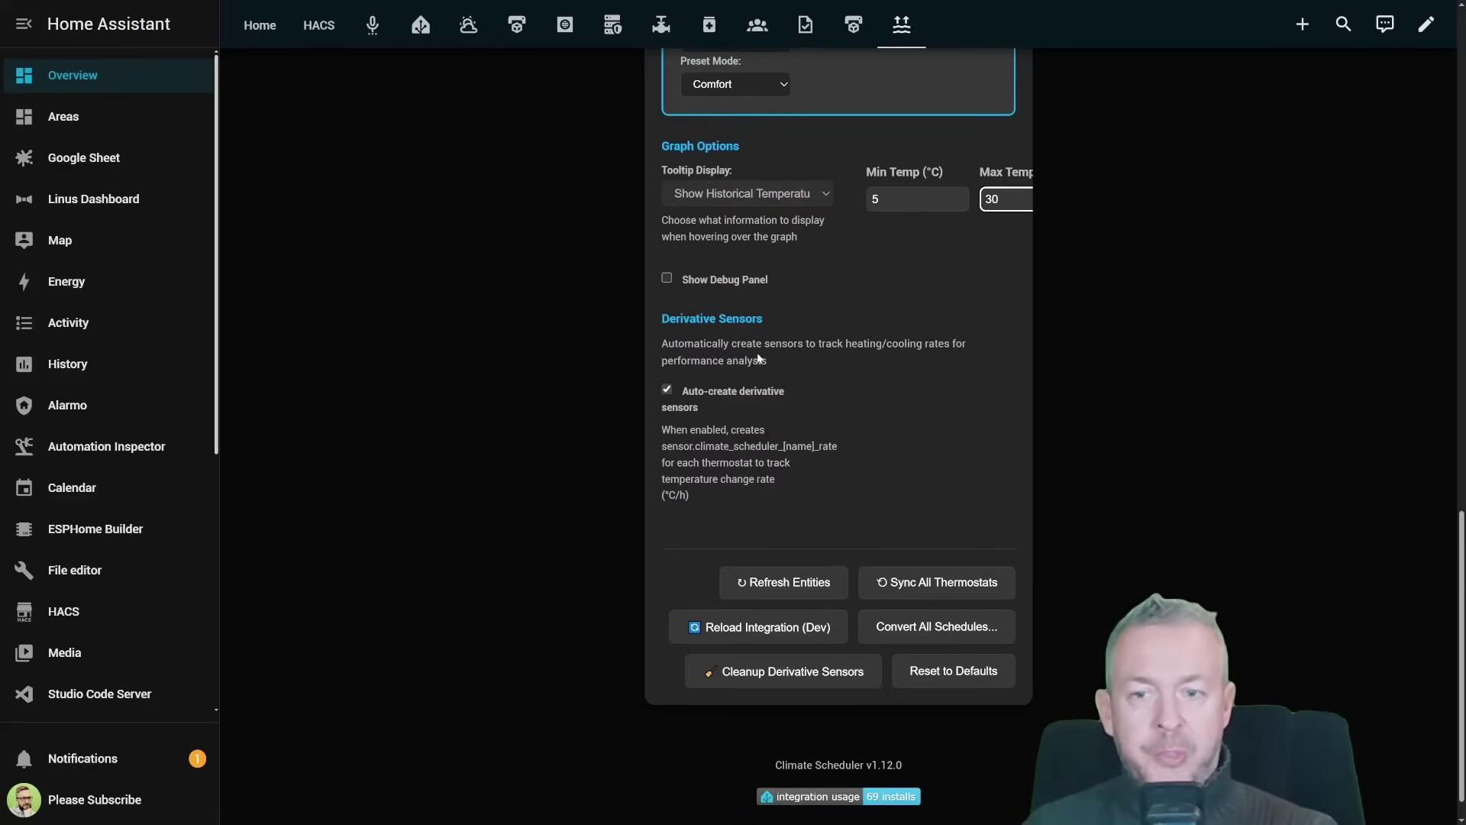
pyautogui.scroll(-1, 730, 526)
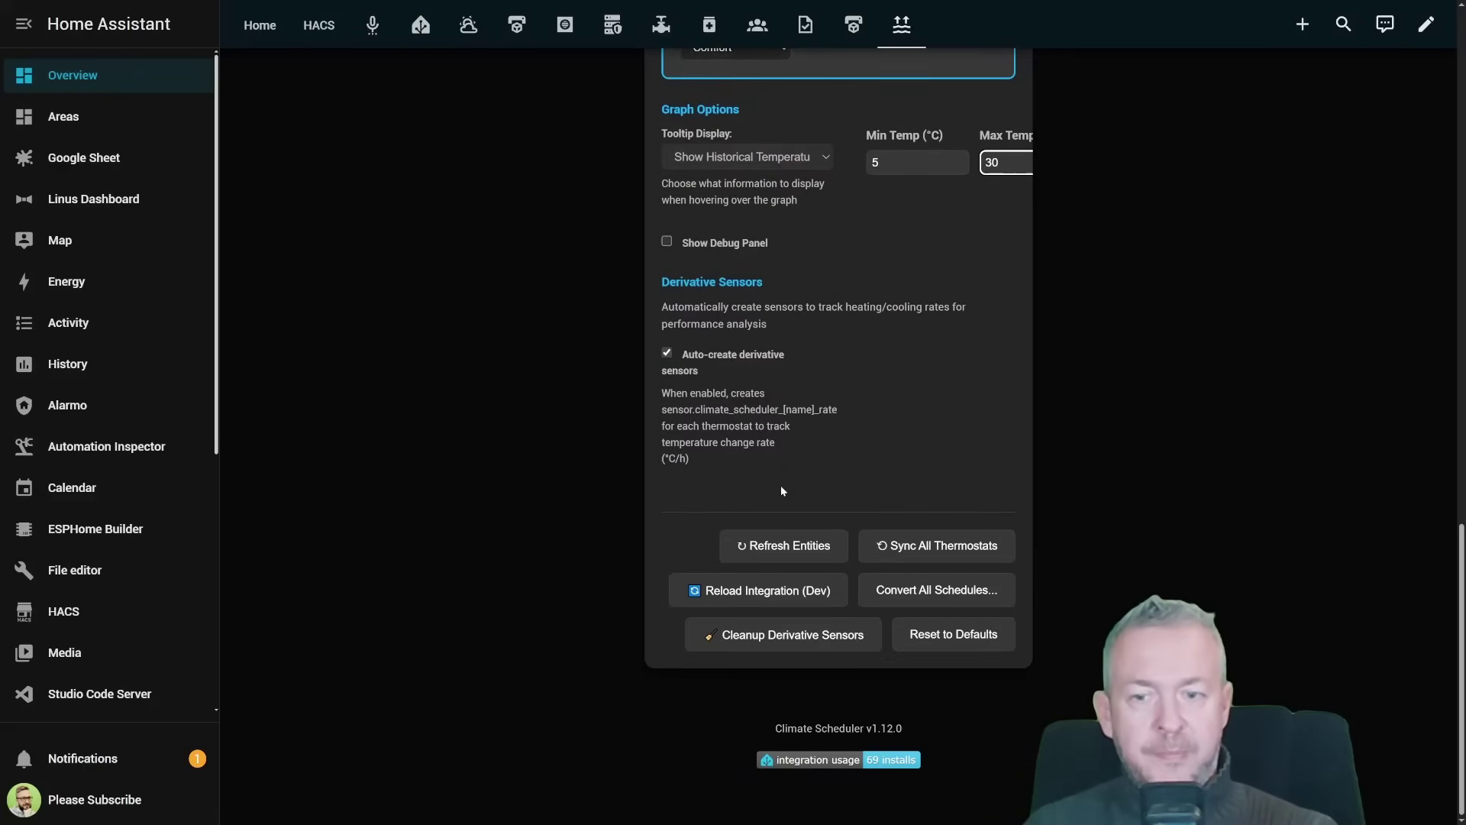
pyautogui.click(792, 548)
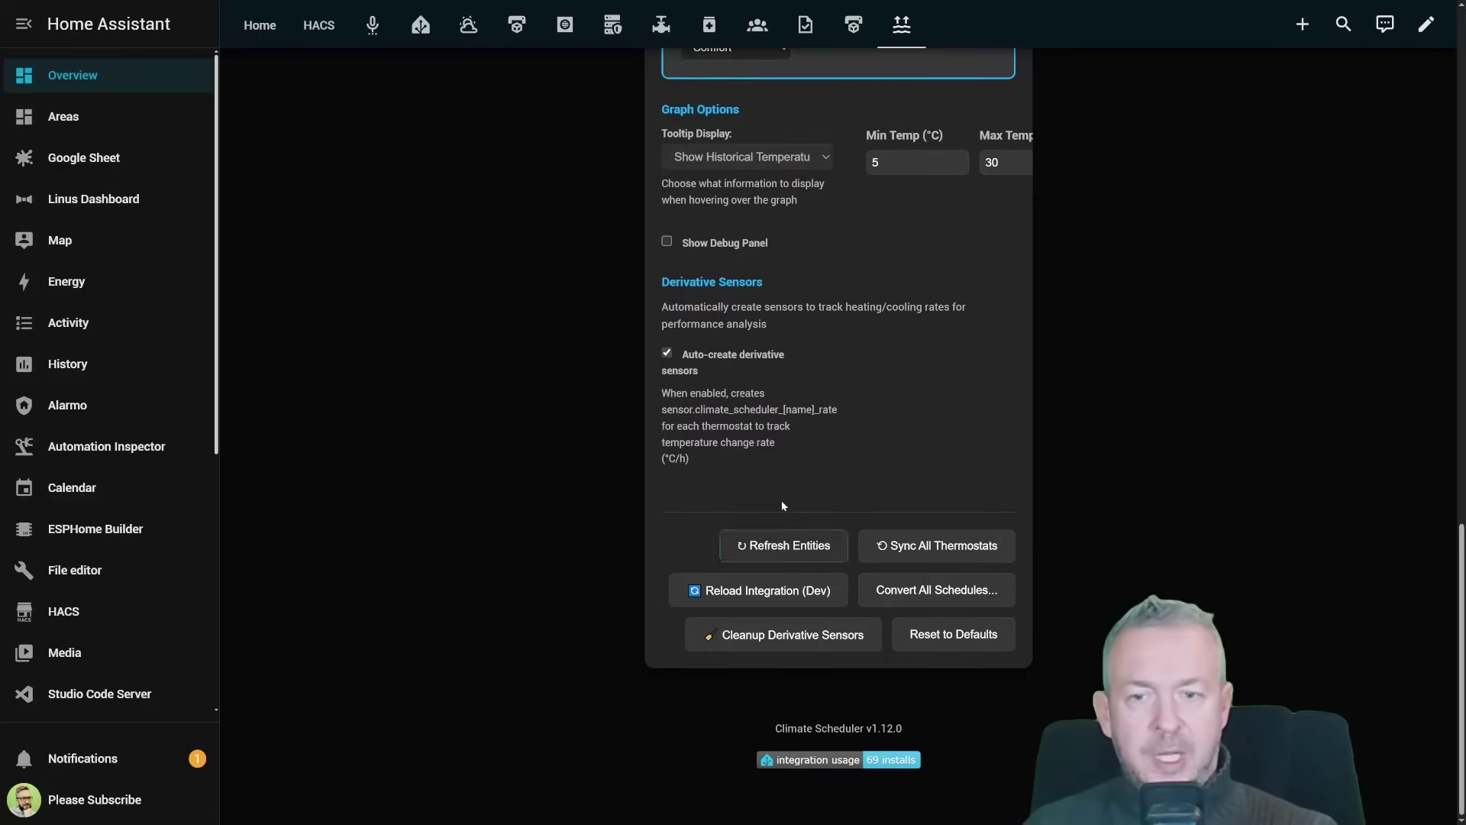
pyautogui.scroll(3, 782, 497)
pyautogui.scroll(5, 787, 487)
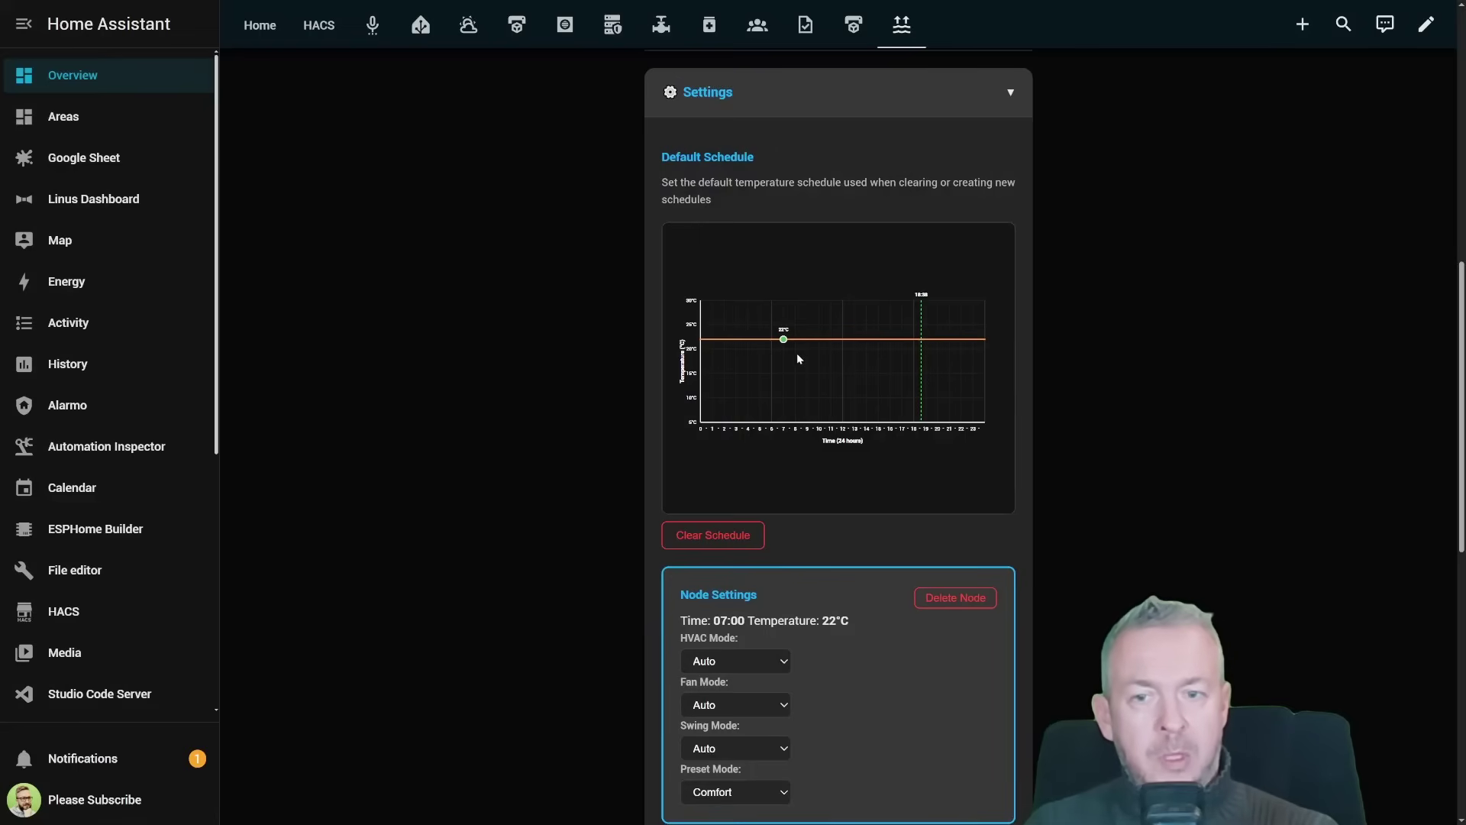
# Step: Add default schedule points at 08:15 (19°C), 17:00 (22.5°C), 21:15 (21°C) and 22:45 (16.5°C)
pyautogui.click(797, 354)
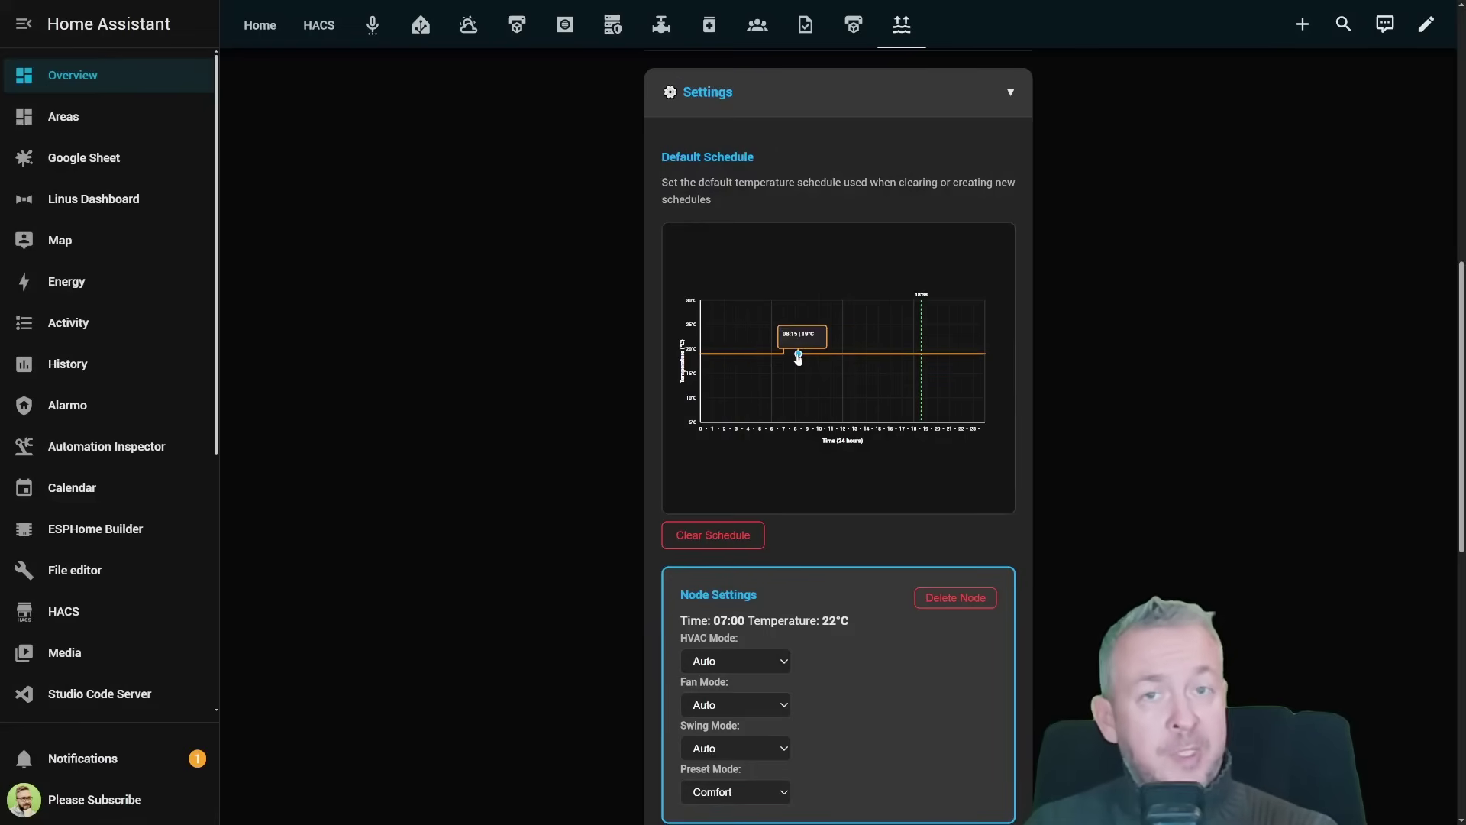
pyautogui.click(798, 355)
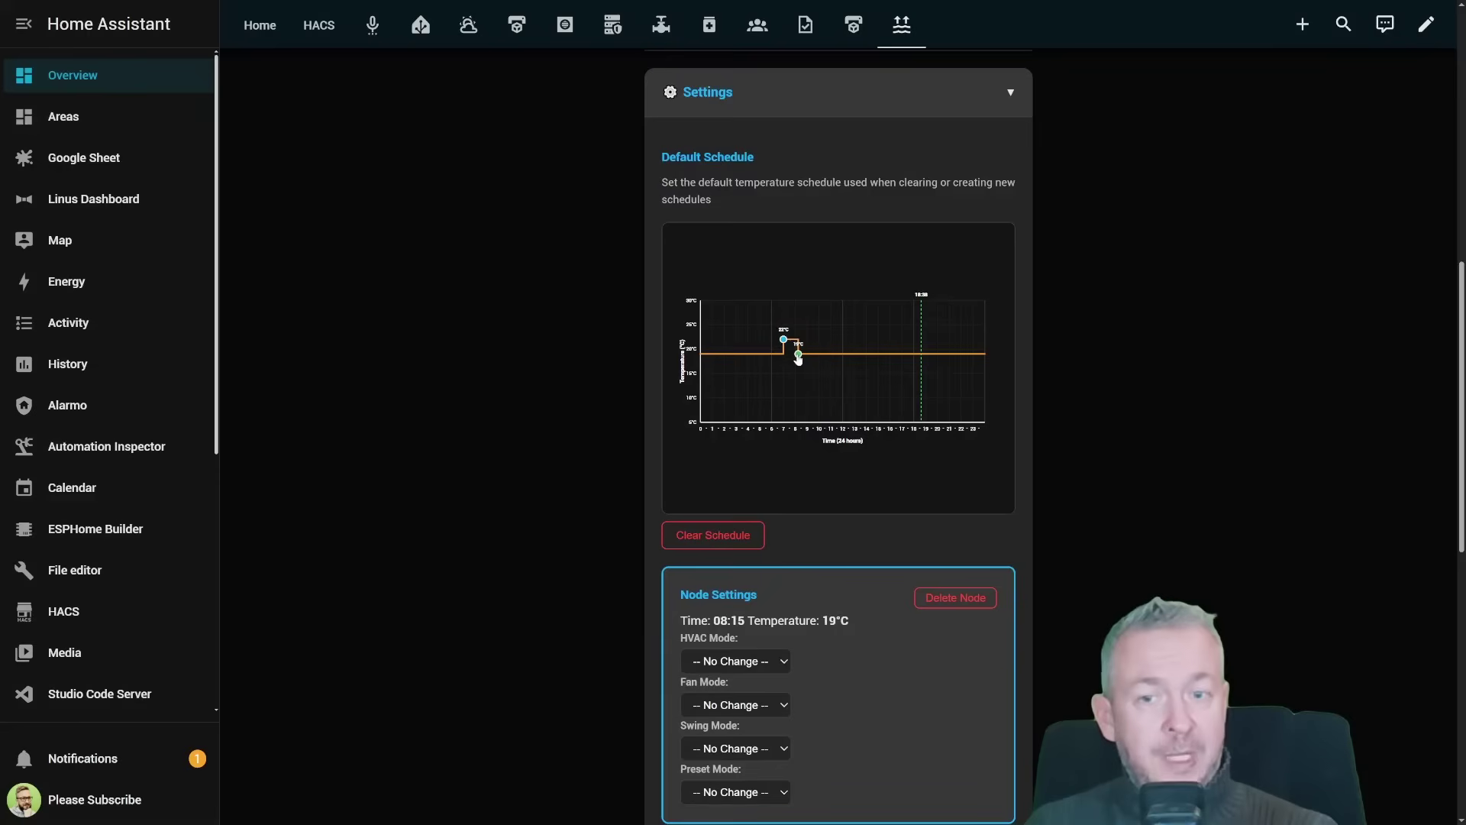
pyautogui.click(902, 338)
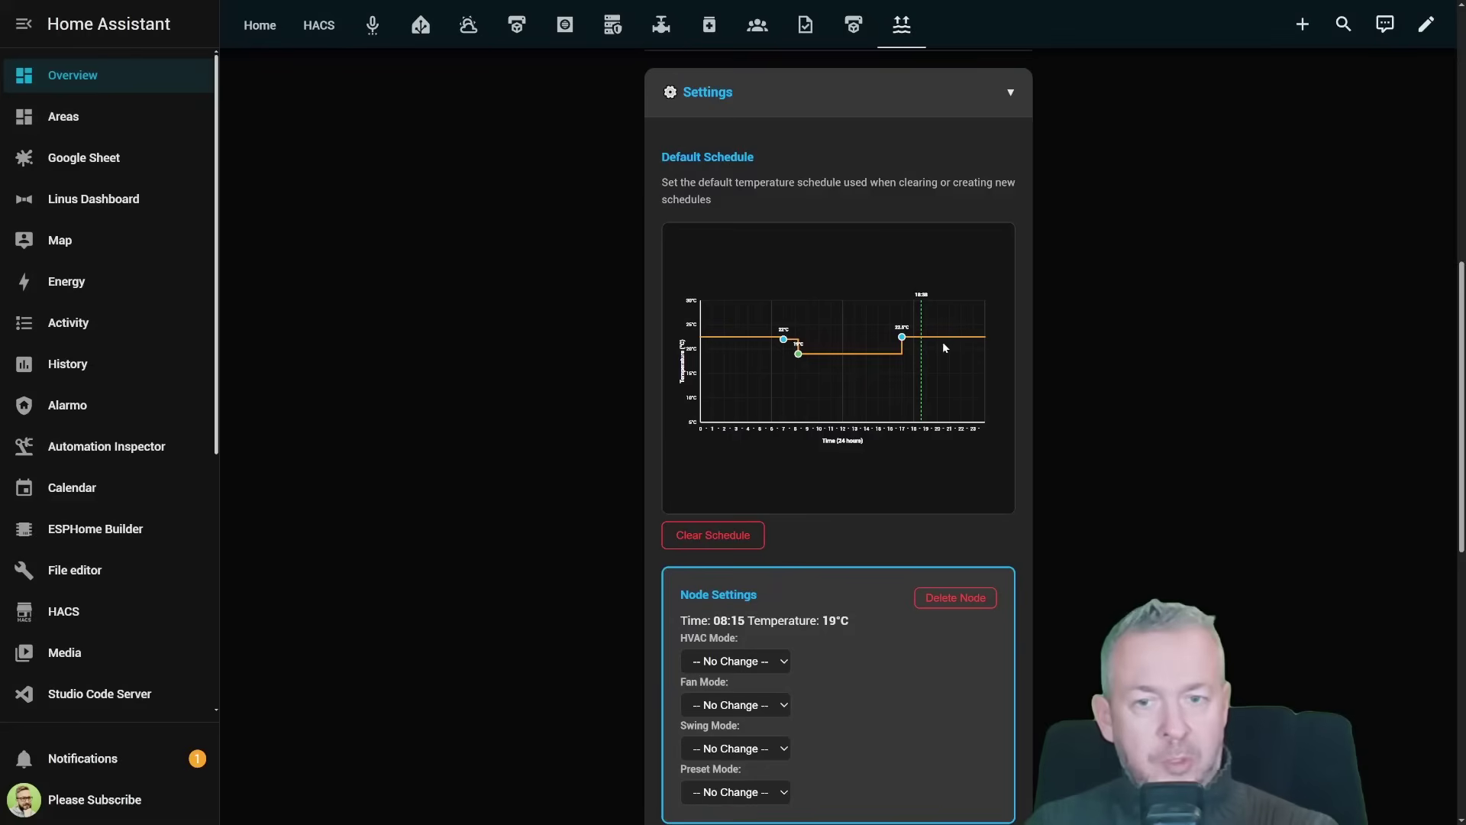
pyautogui.click(943, 343)
pyautogui.moveTo(944, 343); pyautogui.dragTo(952, 344)
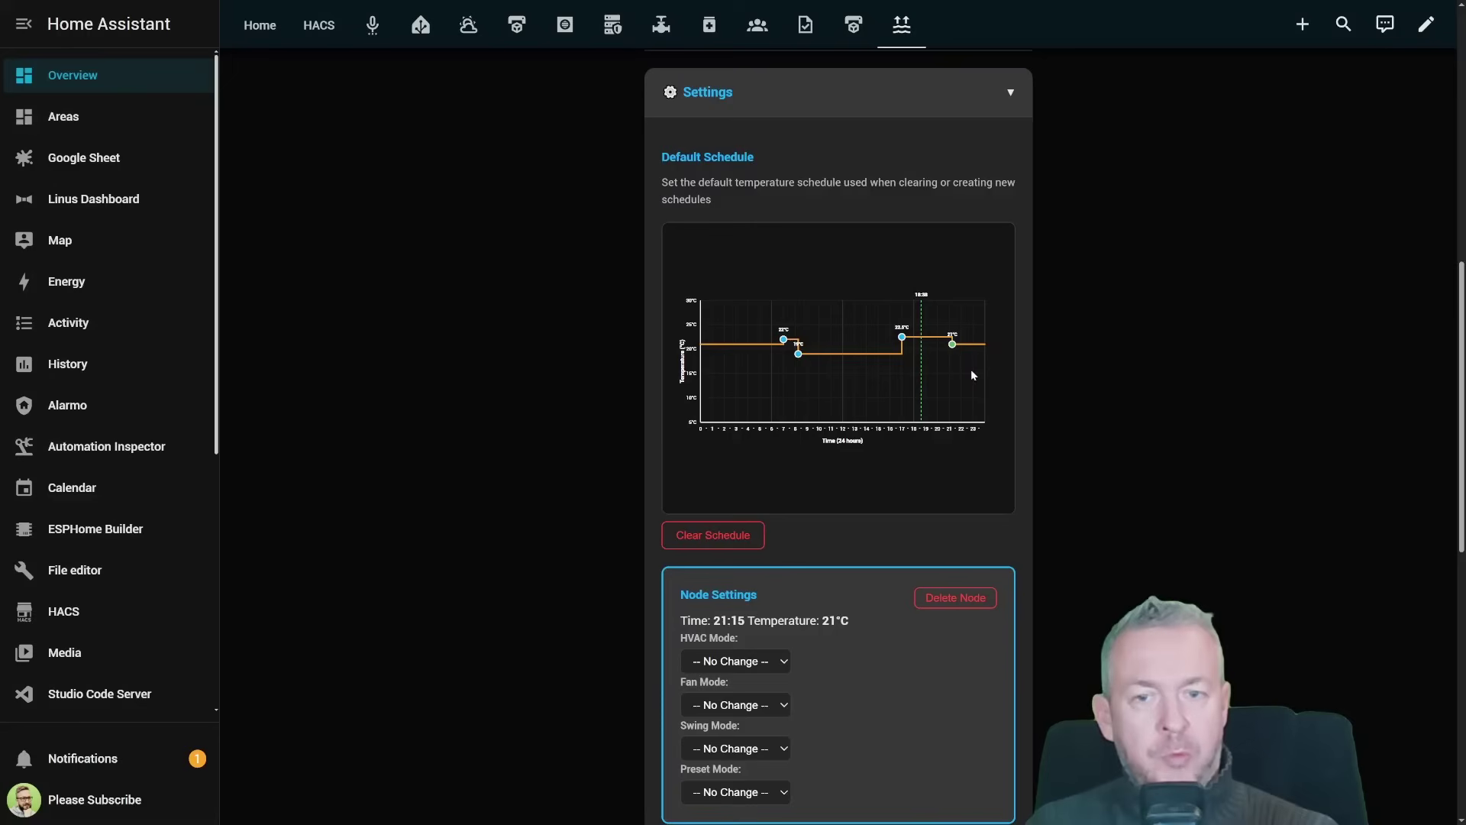
pyautogui.click(969, 367)
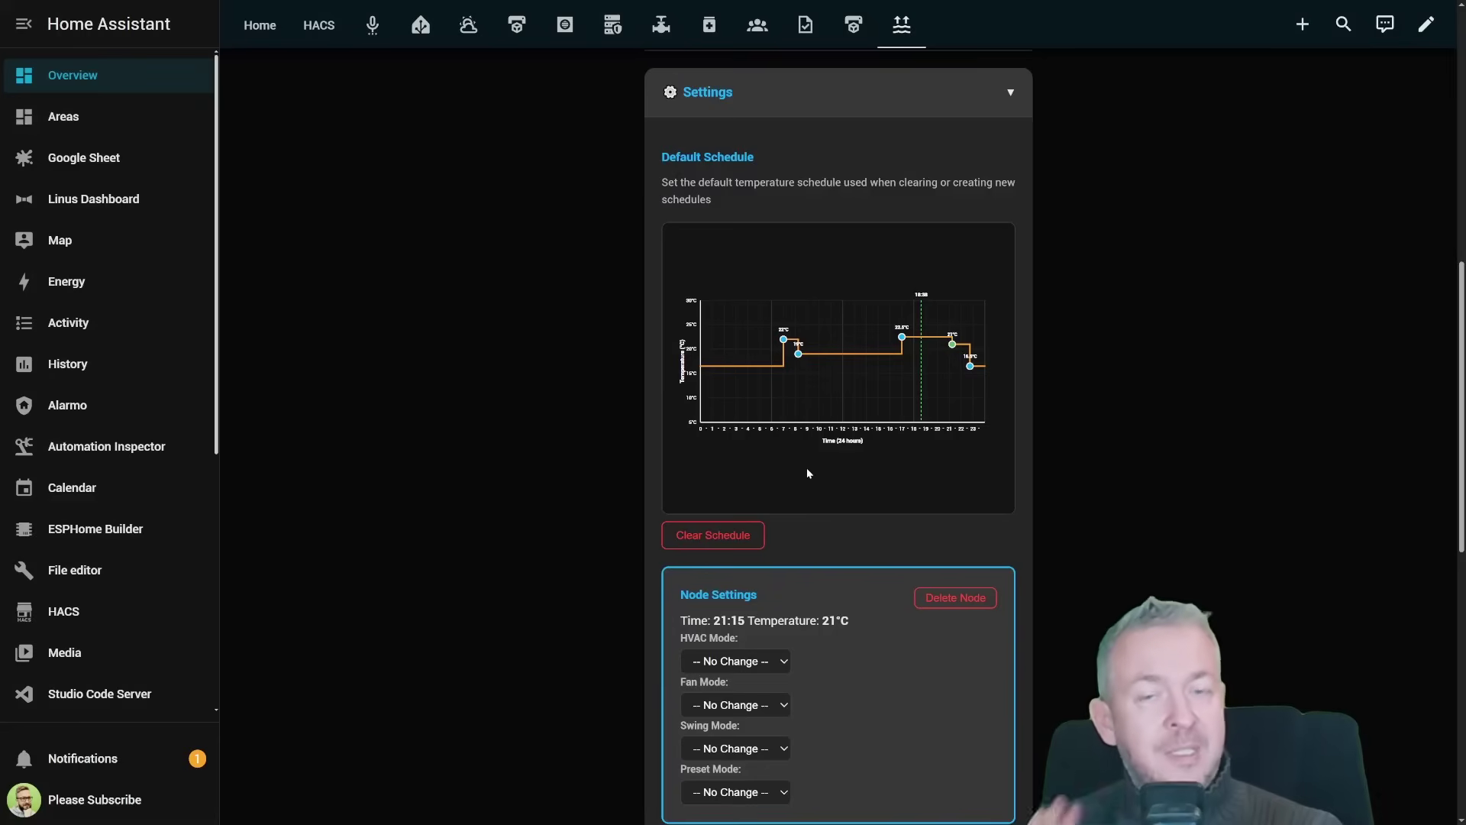
pyautogui.scroll(-1, 738, 574)
pyautogui.scroll(-2, 738, 574)
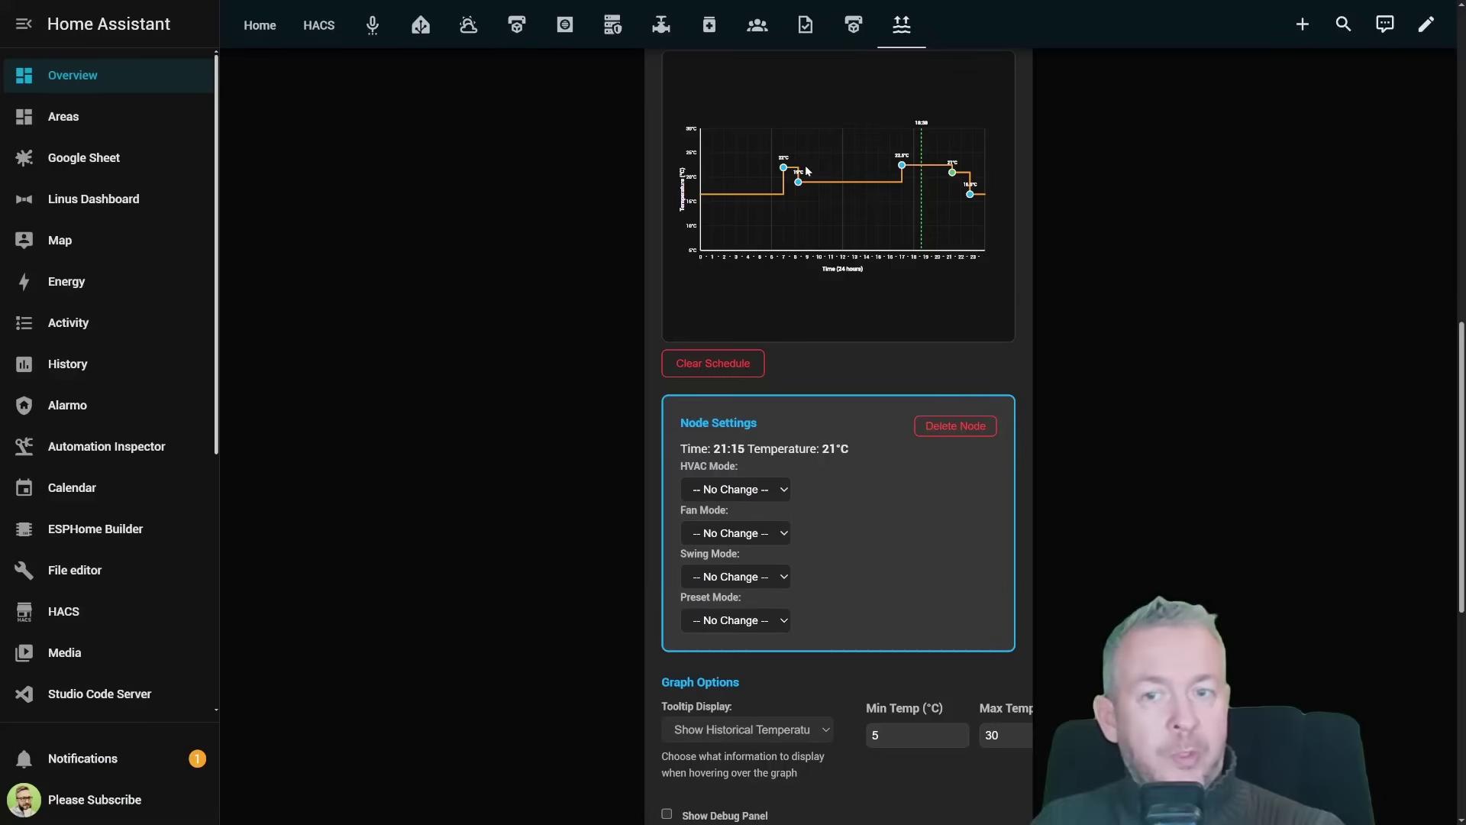
# Step: Set the 21:15 point to HVAC Off, fan Auto Low, swing Off and the Sleep preset
pyautogui.click(736, 548)
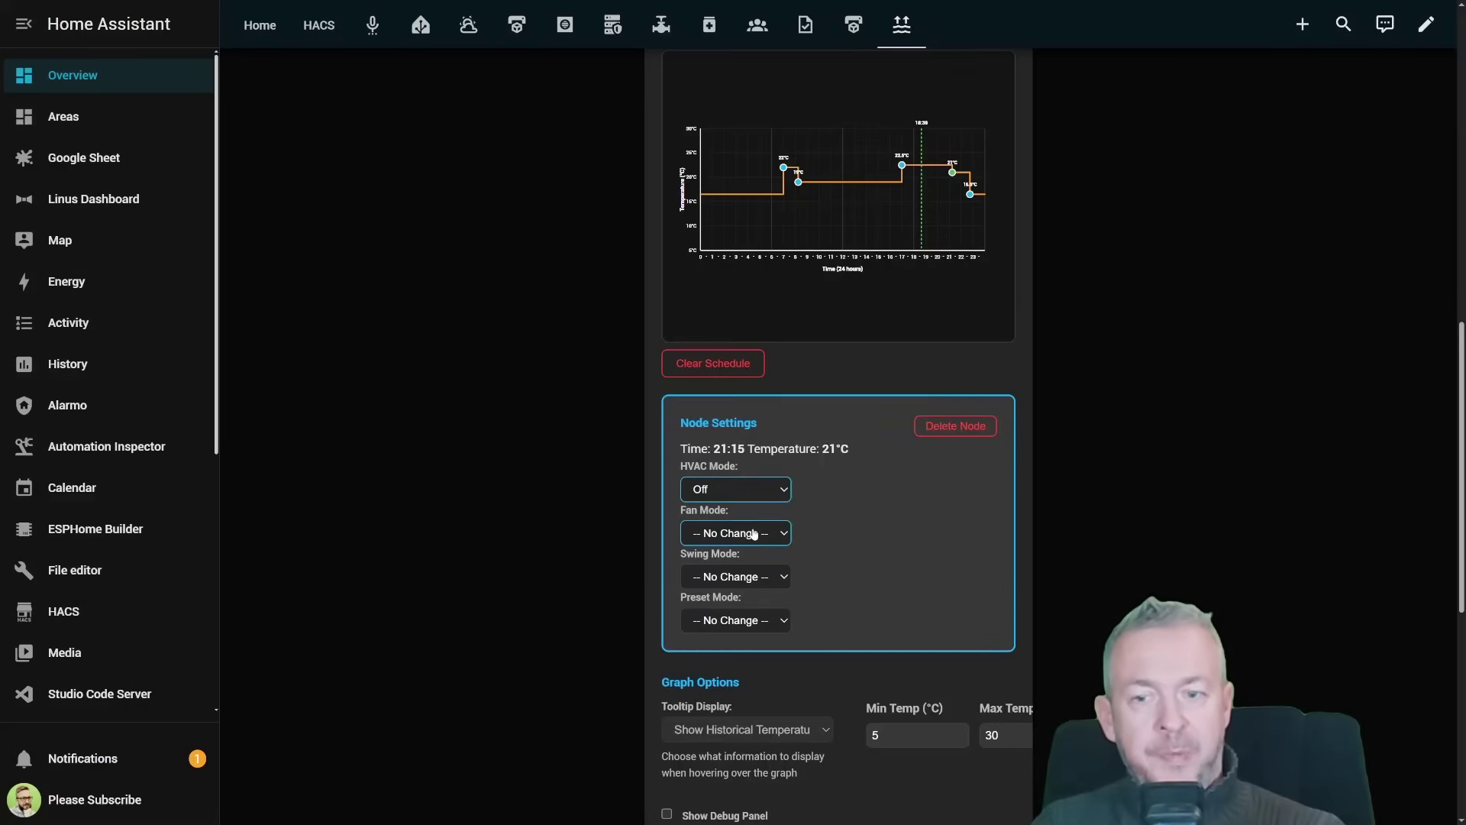
pyautogui.click(753, 533)
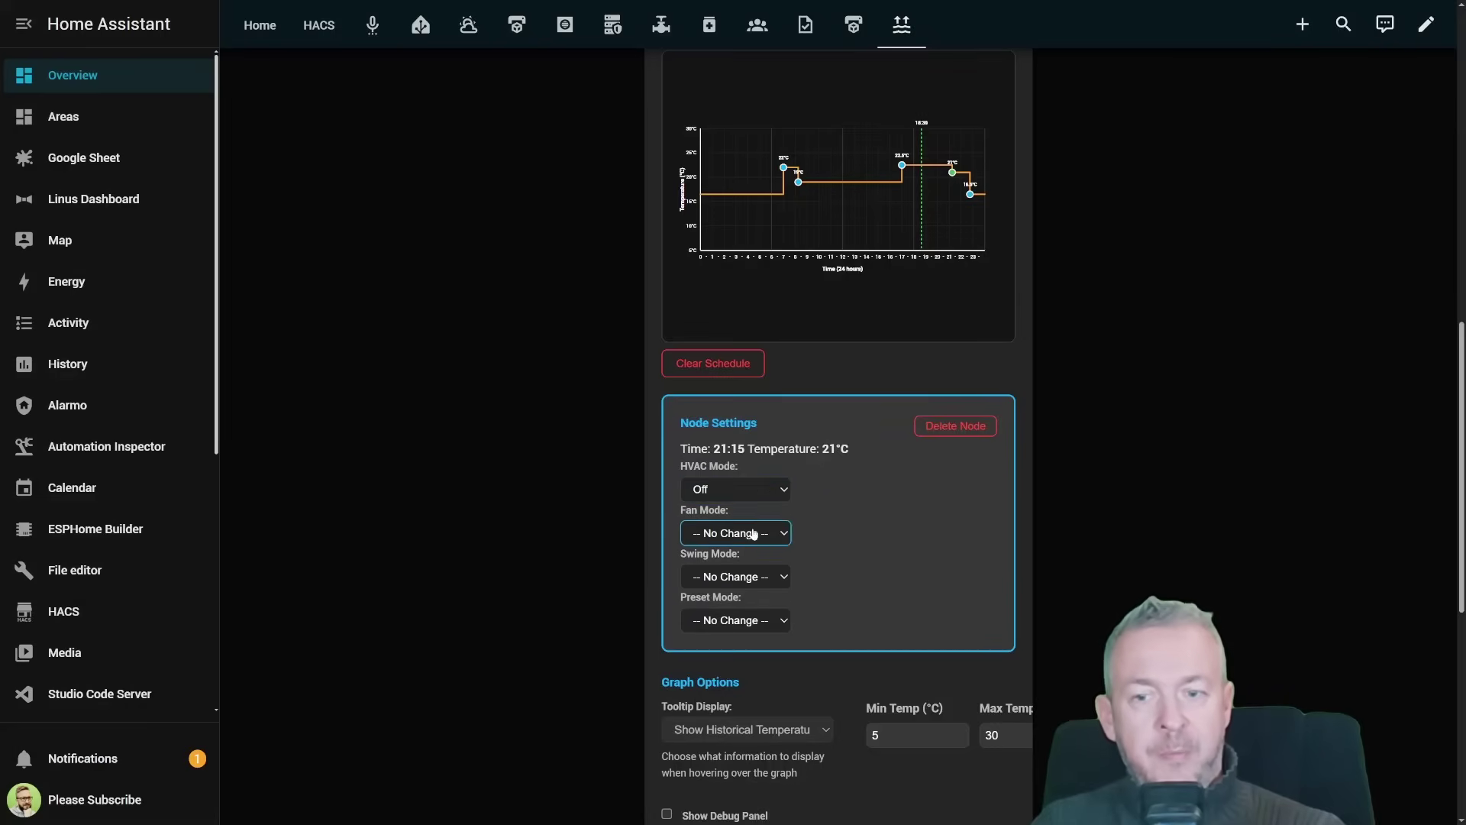
pyautogui.click(737, 611)
pyautogui.click(740, 579)
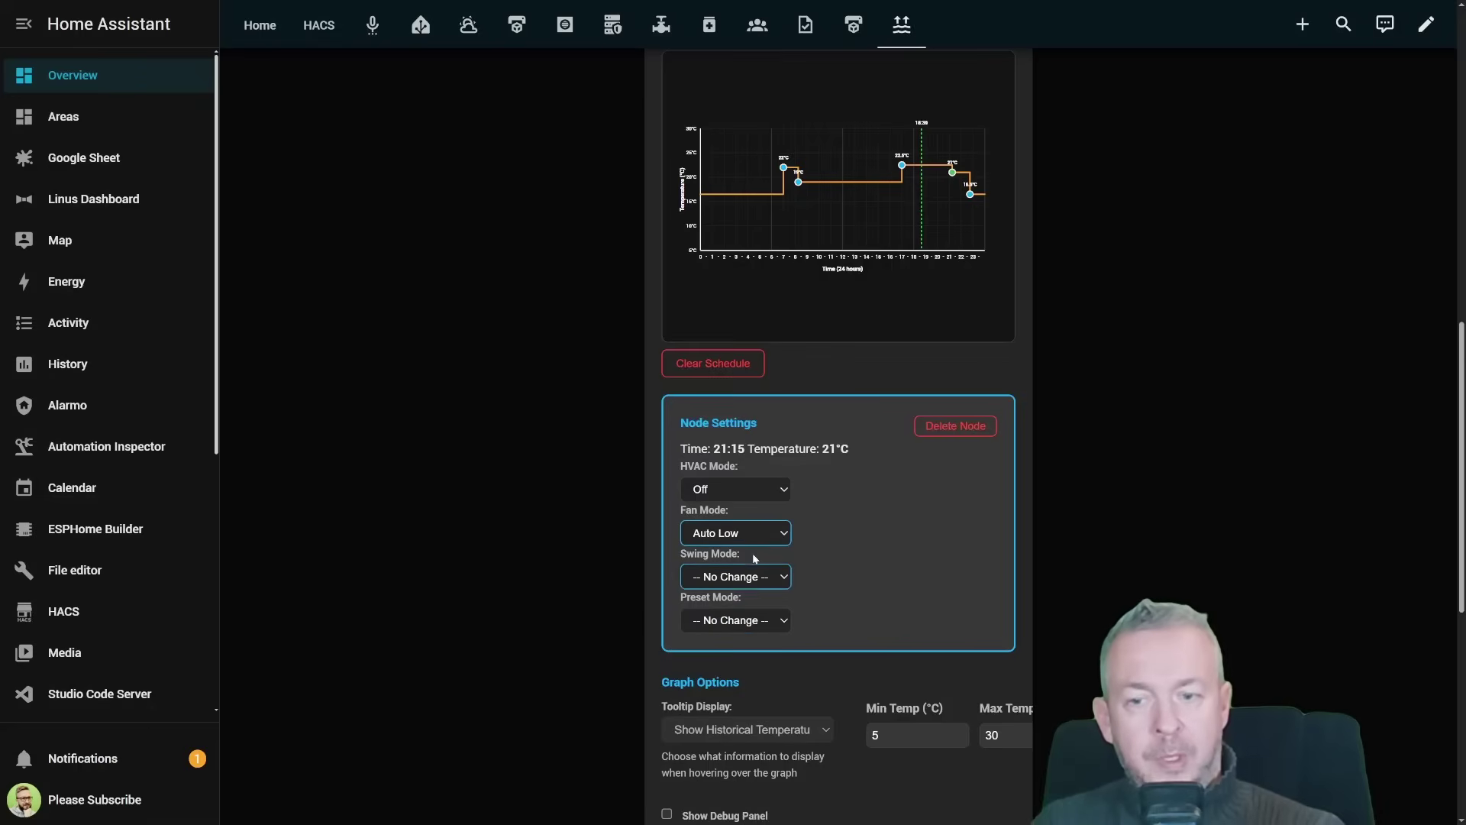
pyautogui.click(724, 678)
pyautogui.click(730, 620)
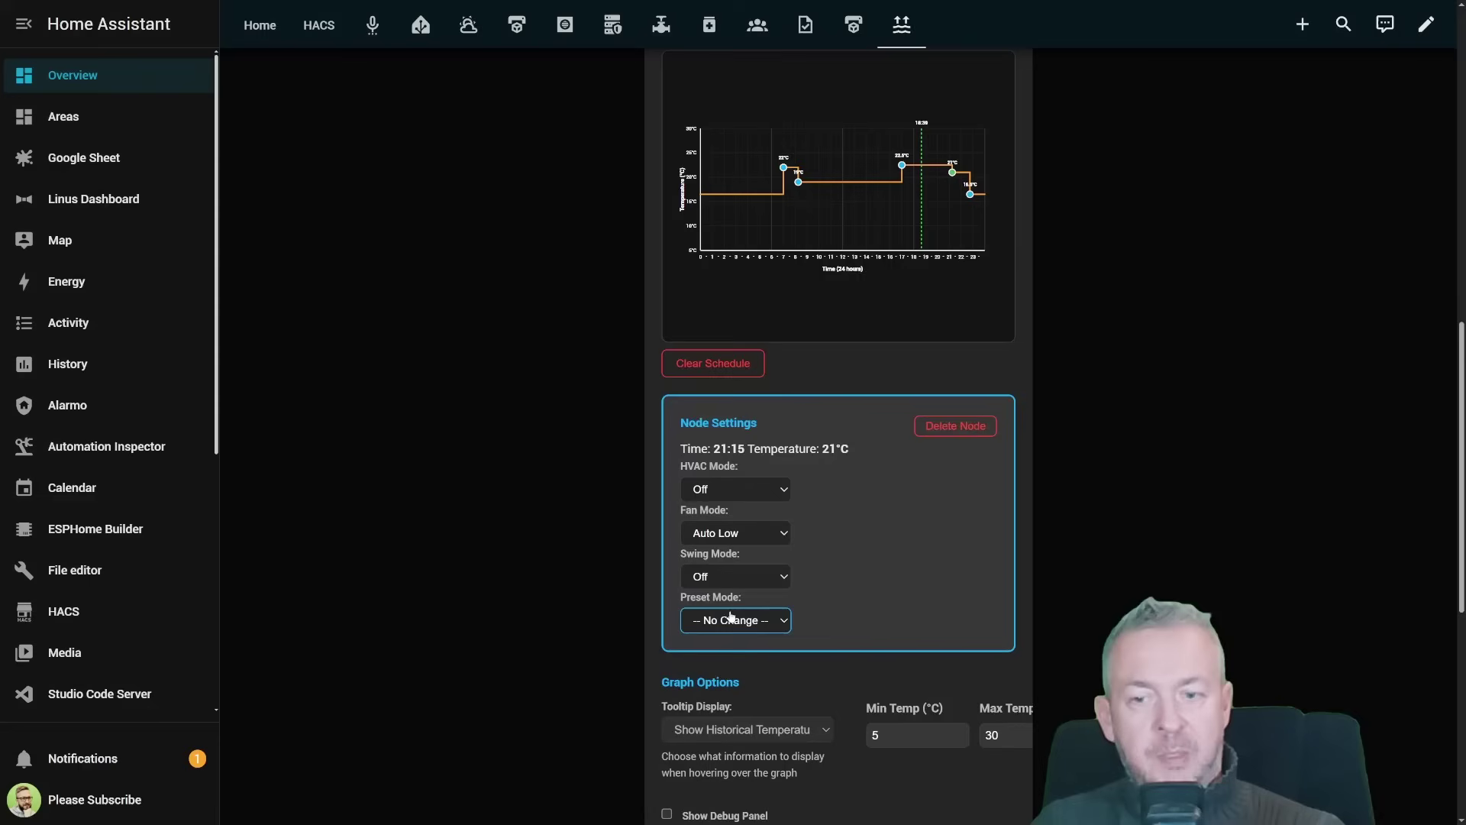
pyautogui.click(729, 728)
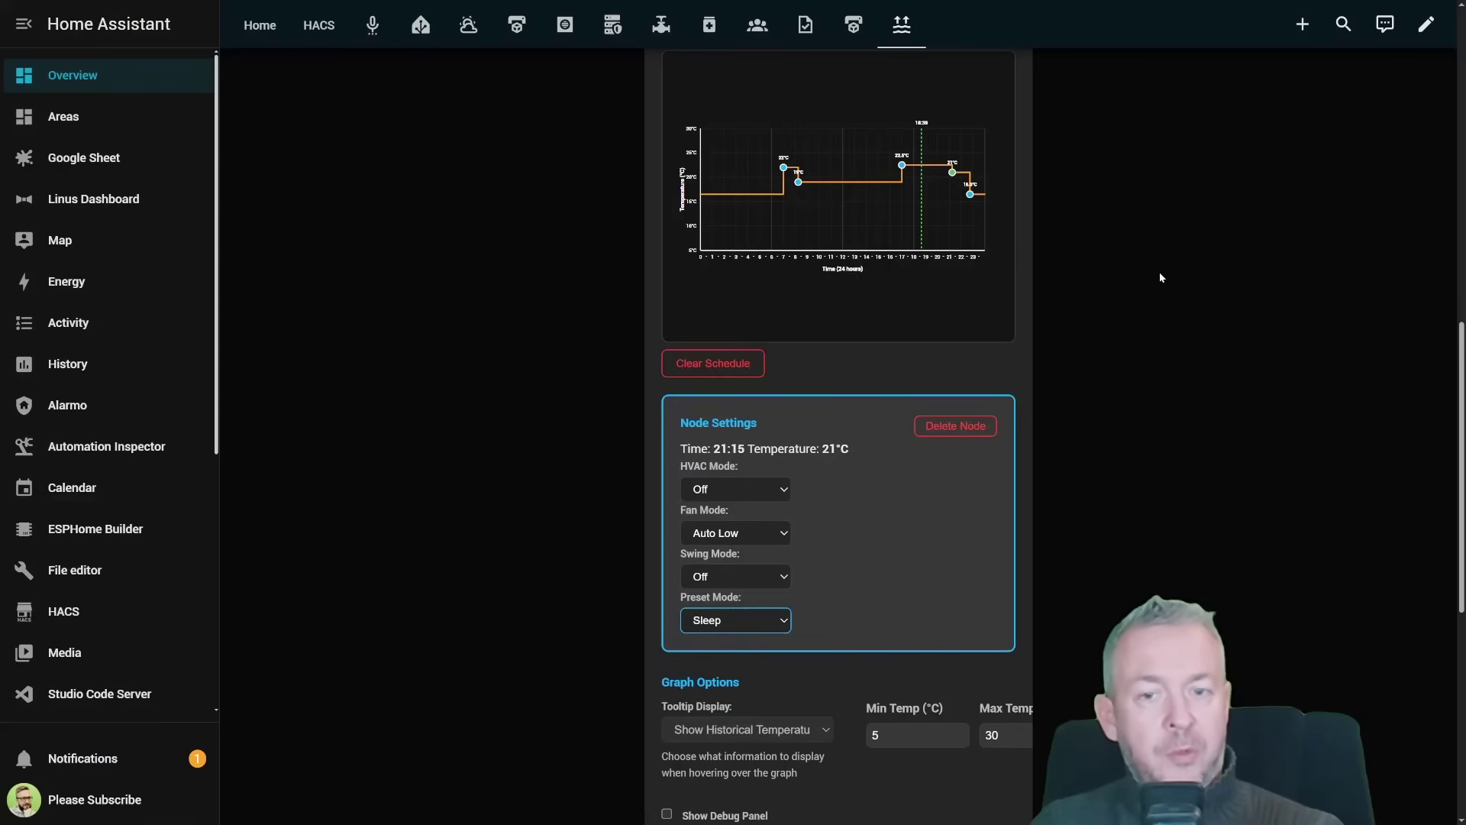
# Step: Close the node settings and set the Ecobee group's Schedule Mode to 5/2 (Weekday/Weekend)
pyautogui.scroll(5, 998, 389)
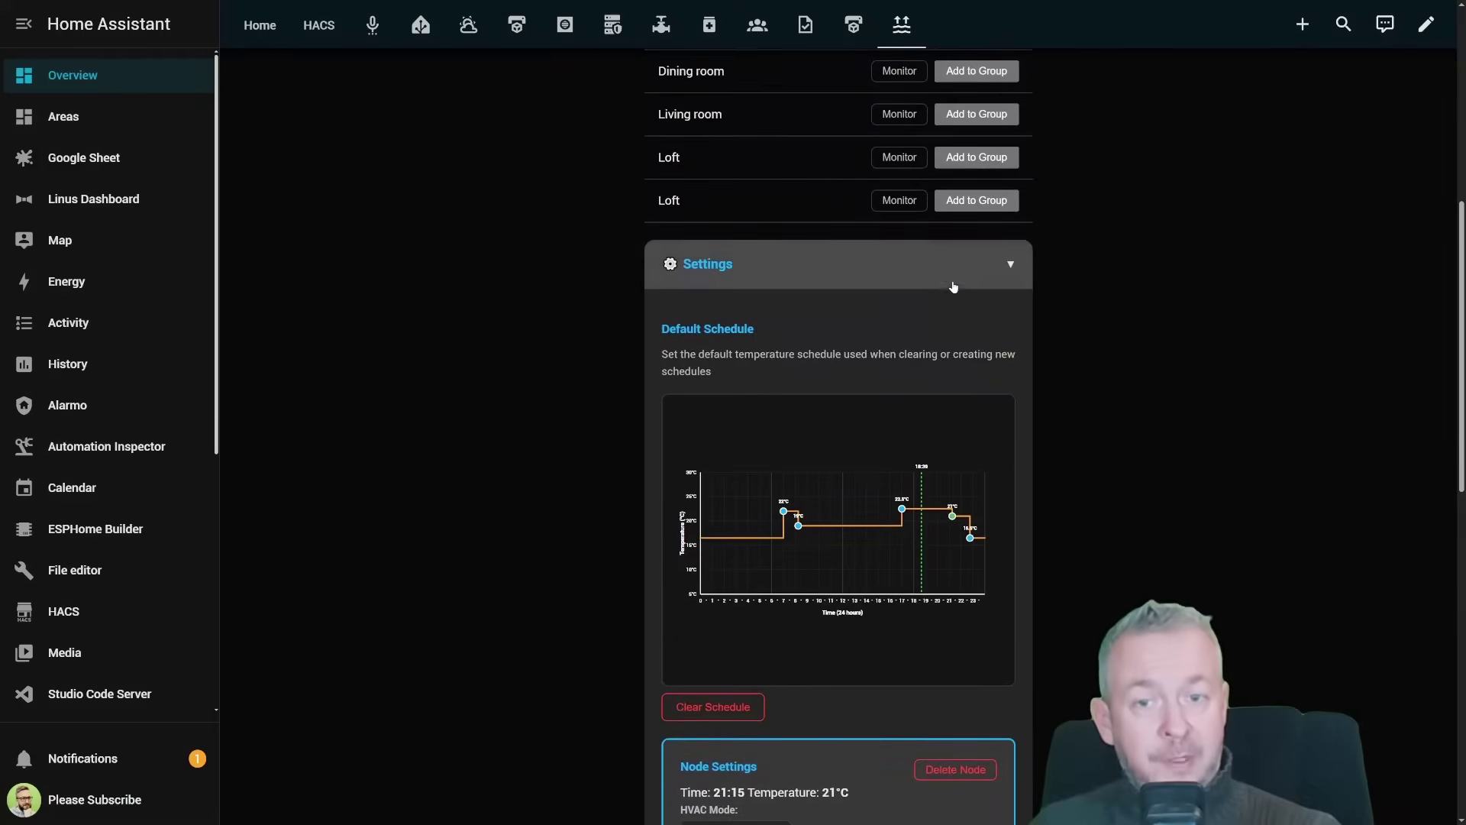
pyautogui.click(1010, 264)
pyautogui.scroll(10, 1016, 264)
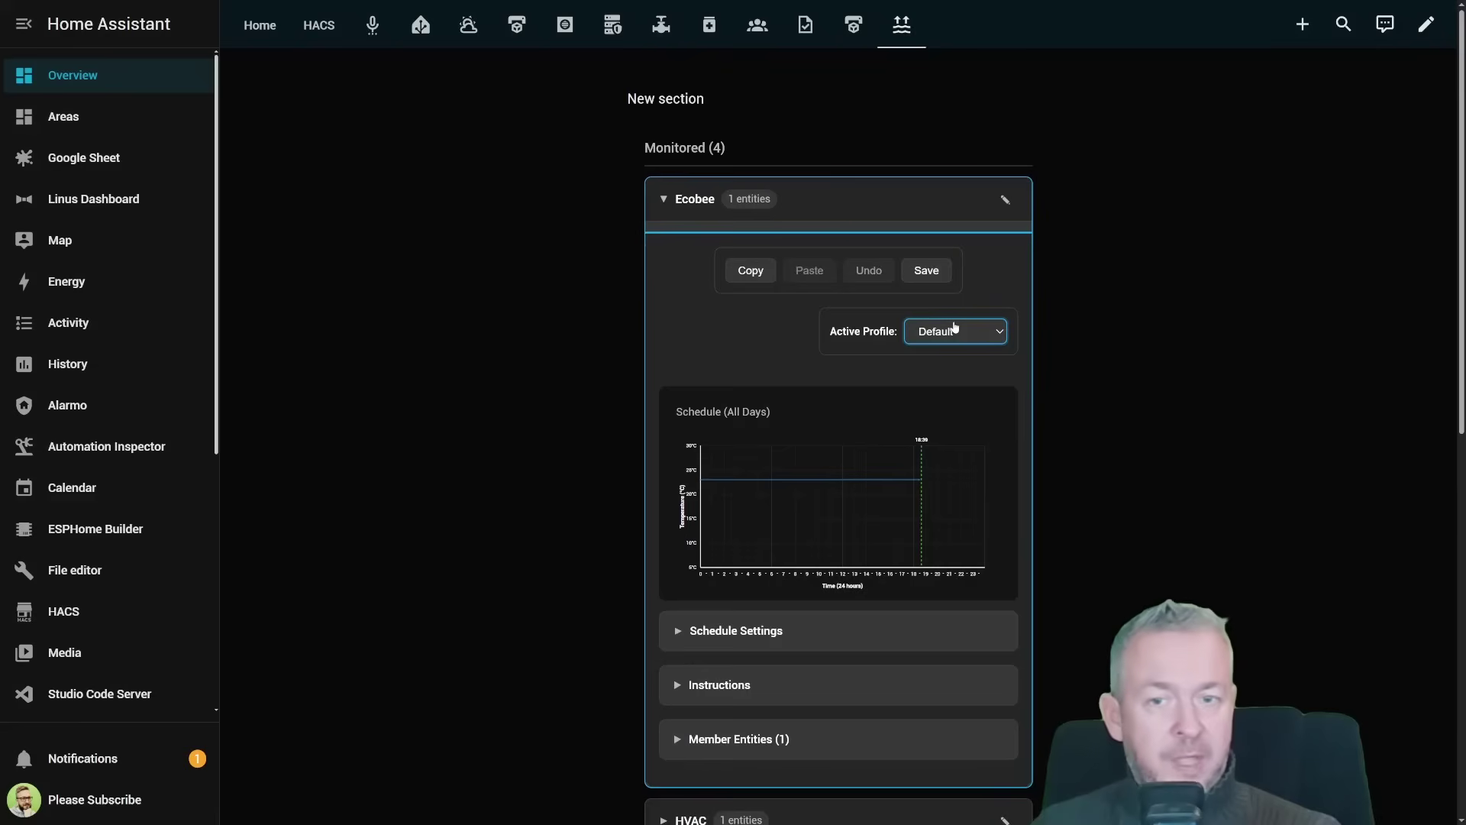
pyautogui.scroll(-3, 954, 327)
pyautogui.click(791, 345)
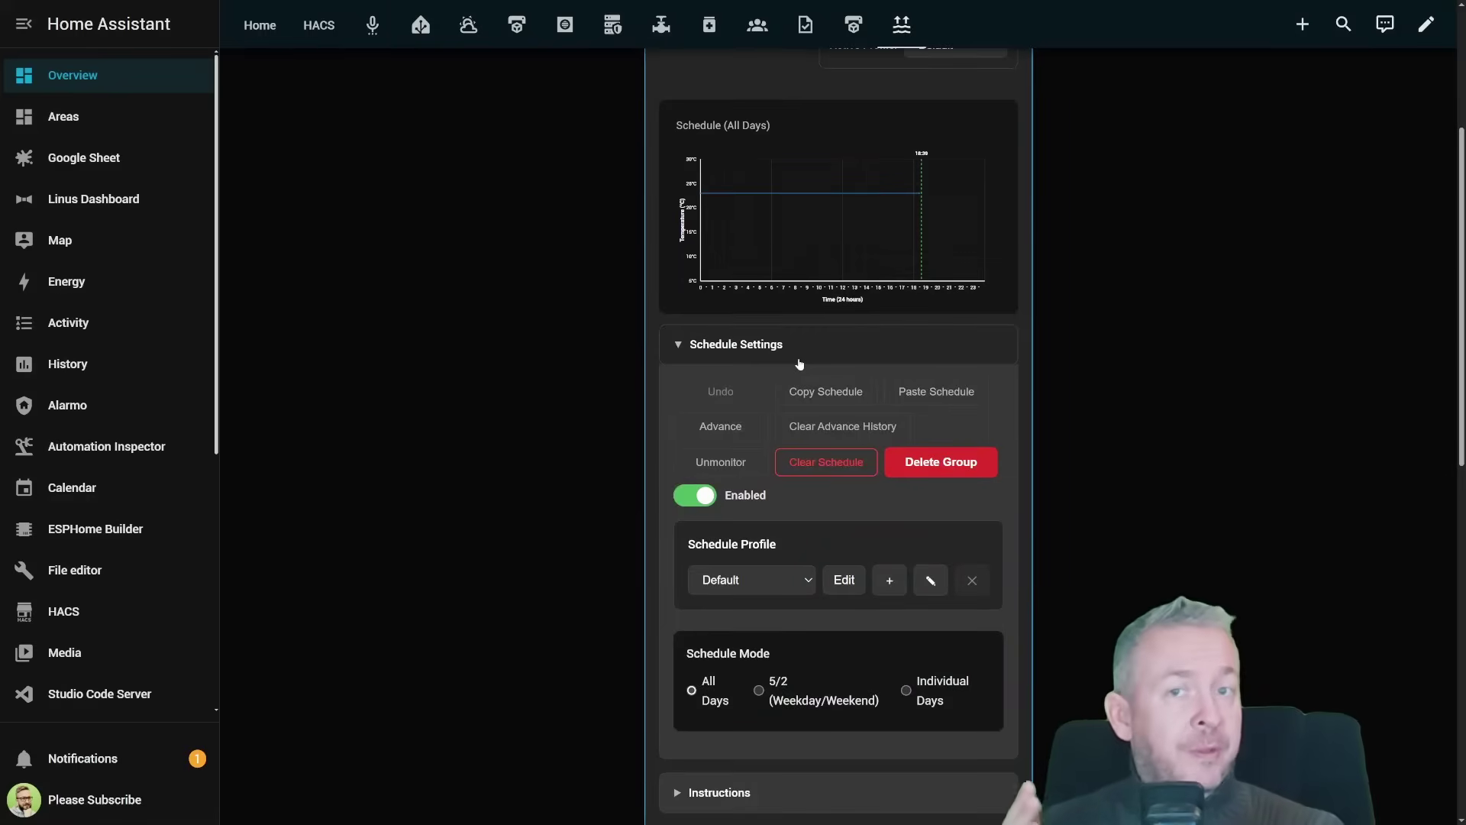
pyautogui.scroll(-3, 800, 346)
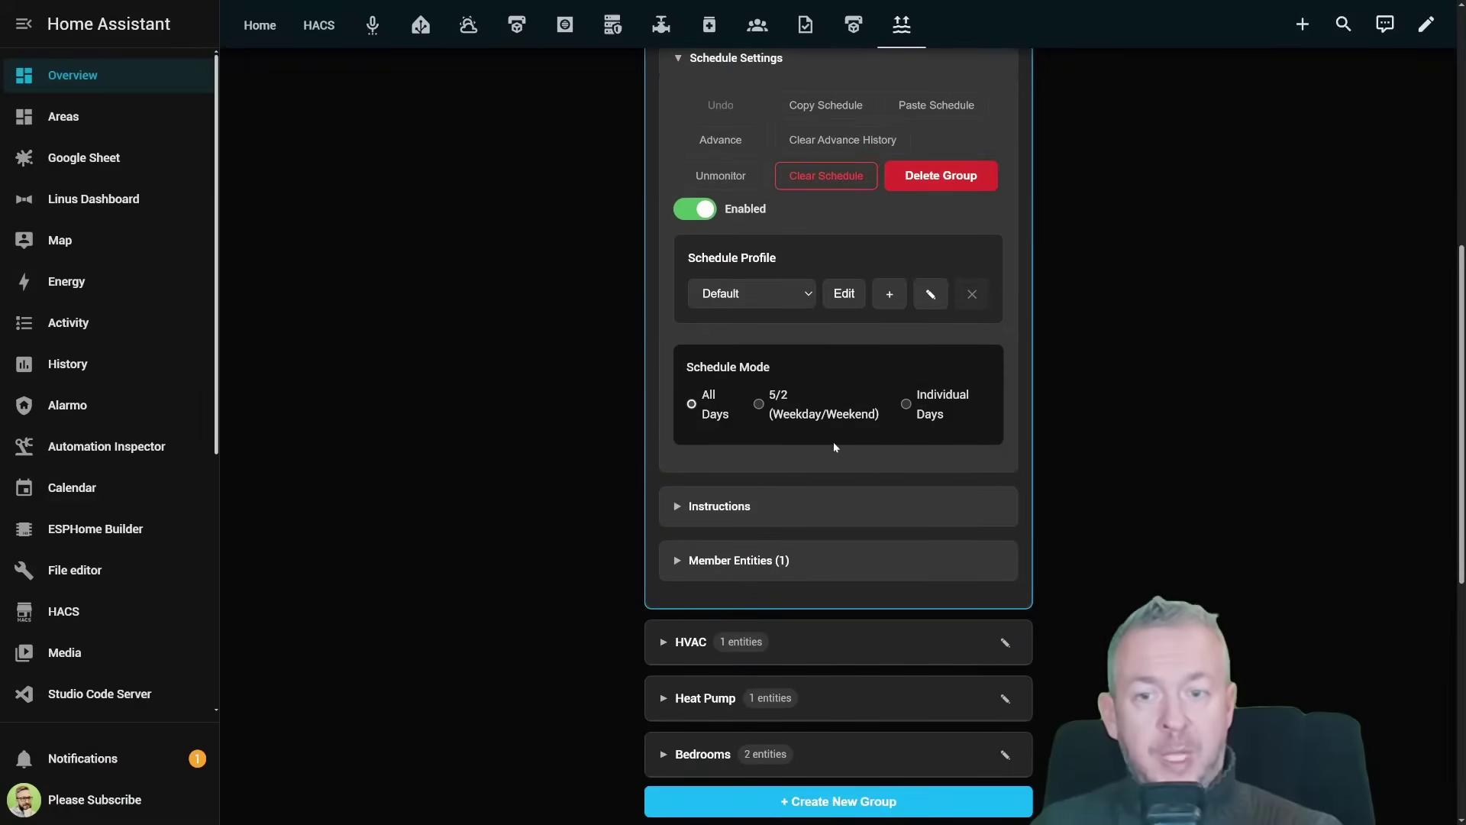
pyautogui.click(759, 404)
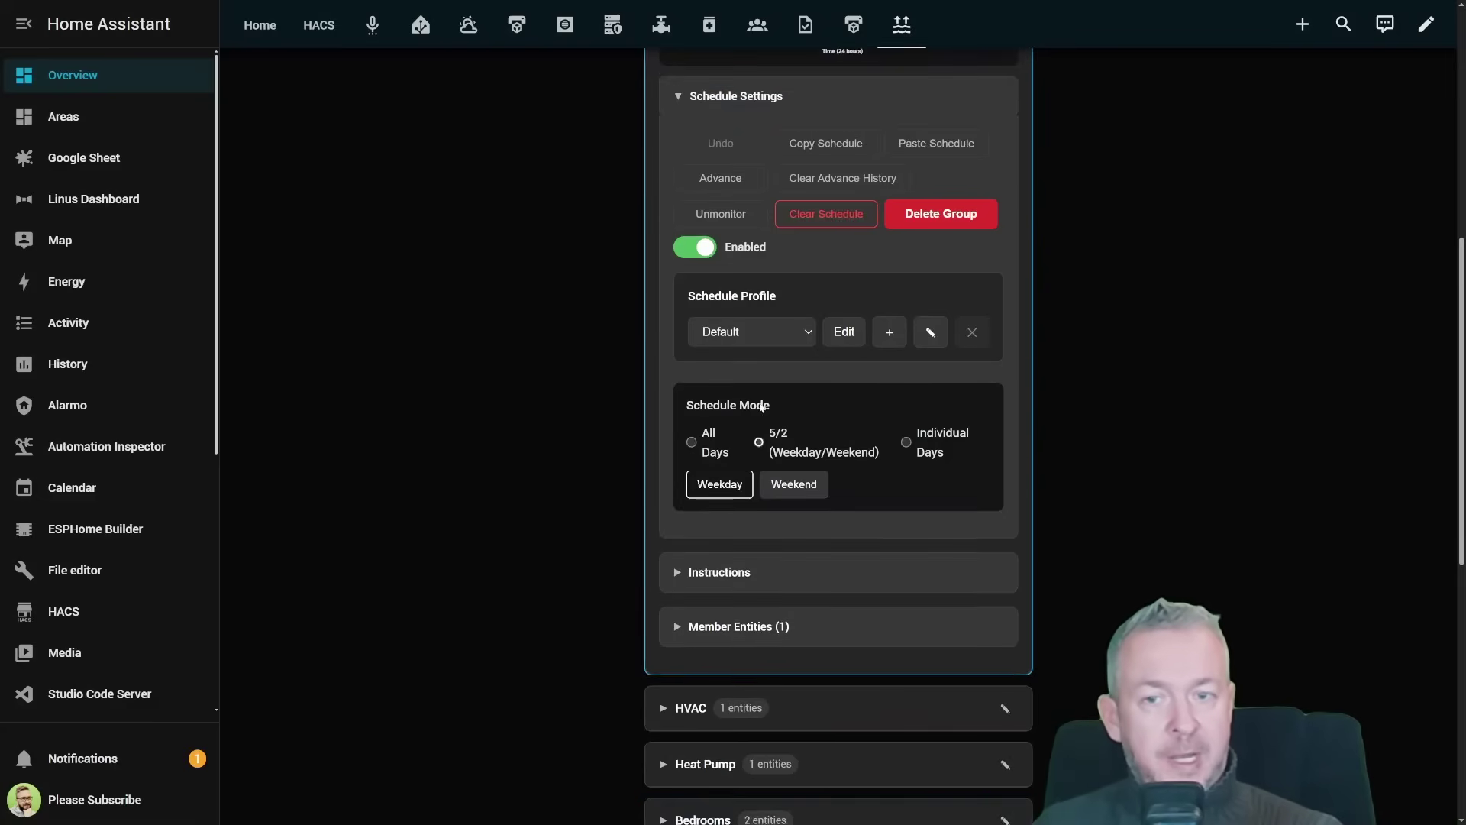
pyautogui.scroll(2, 761, 405)
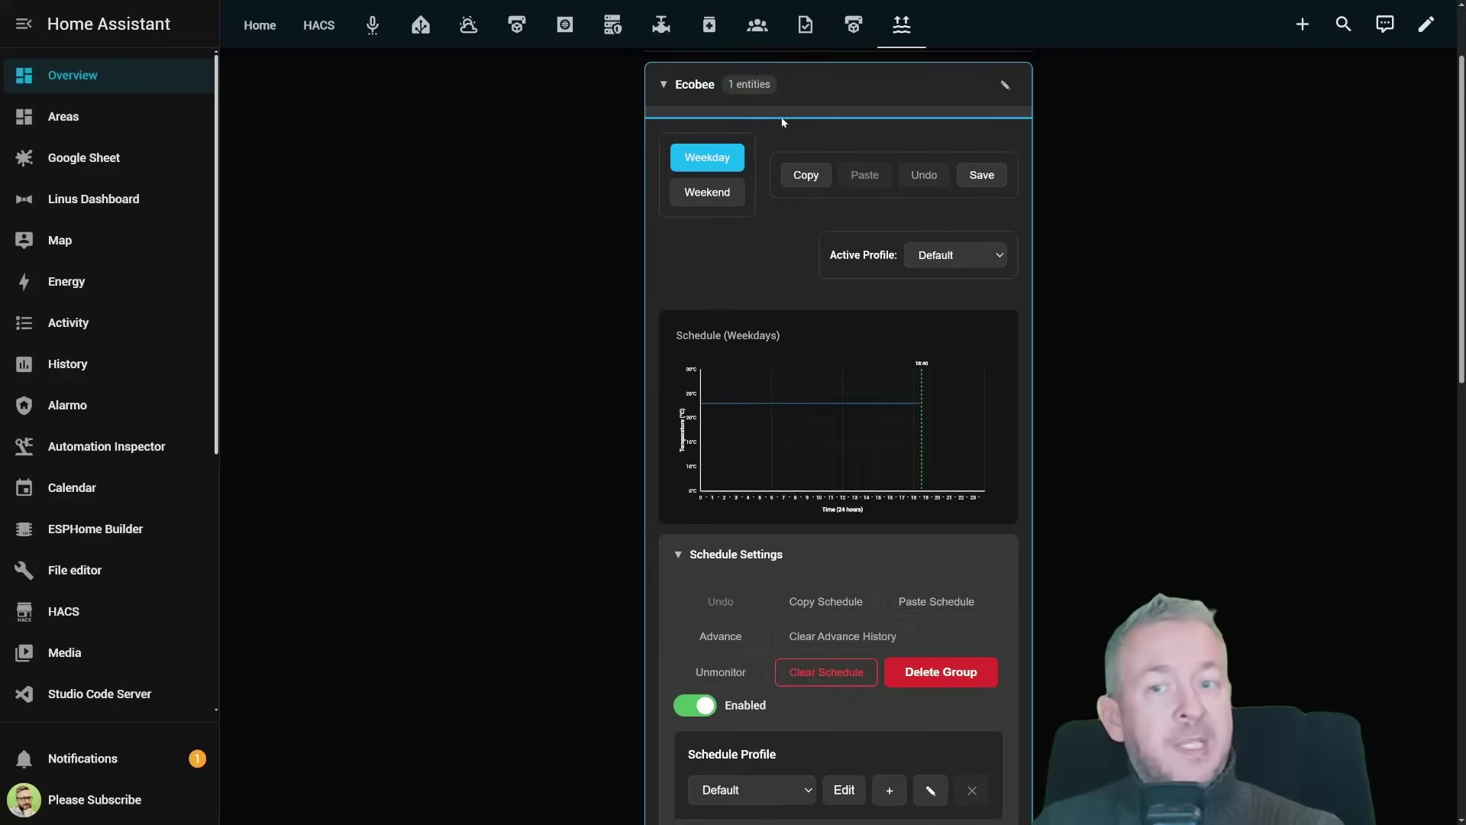
pyautogui.moveTo(717, 416)
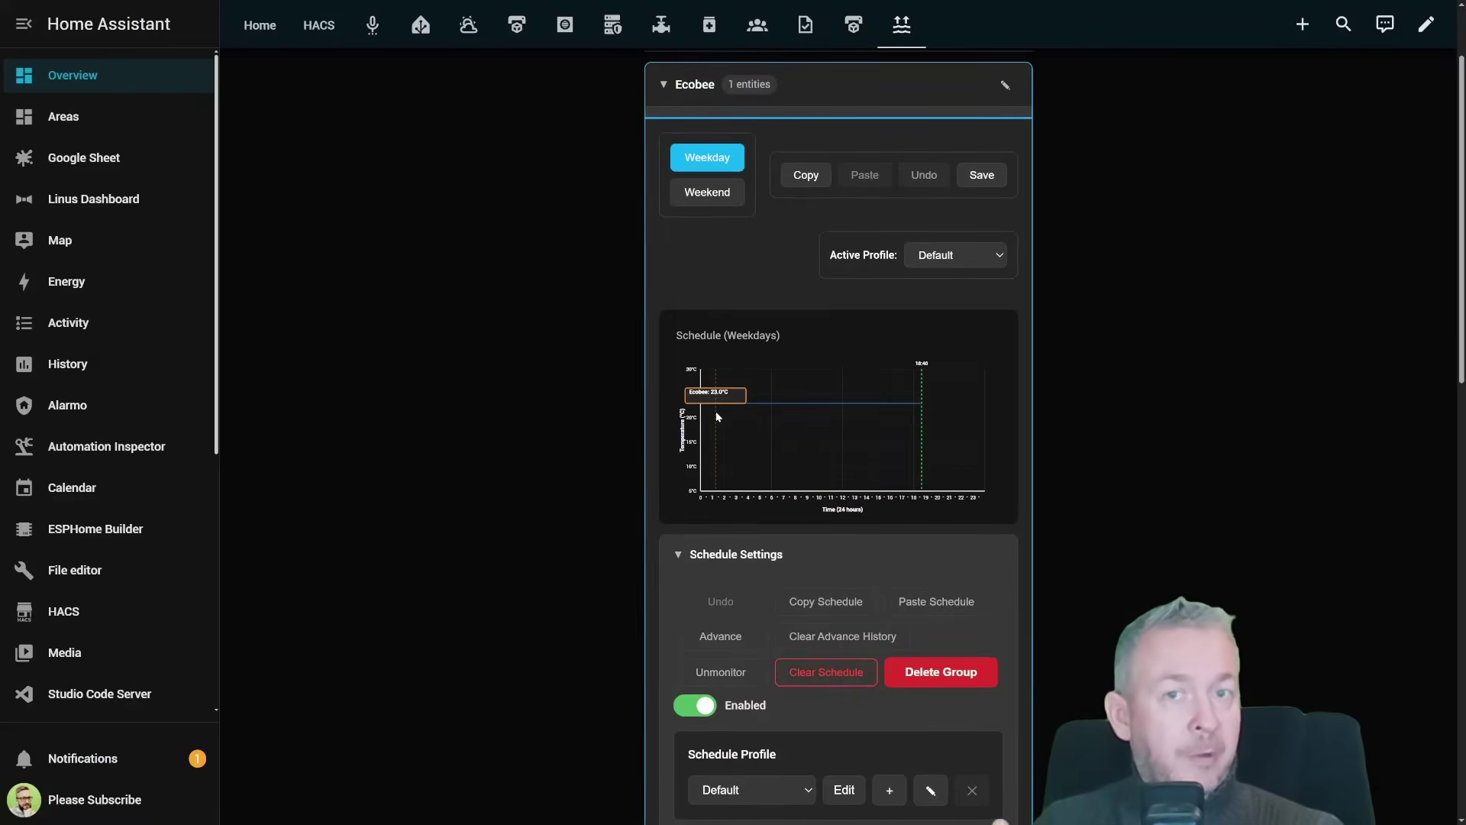
# Step: Add a 22°C morning point with HVAC Auto, fan Auto Low and swing Auto
pyautogui.click(778, 417)
pyautogui.moveTo(778, 421); pyautogui.dragTo(781, 413)
pyautogui.scroll(-2, 794, 416)
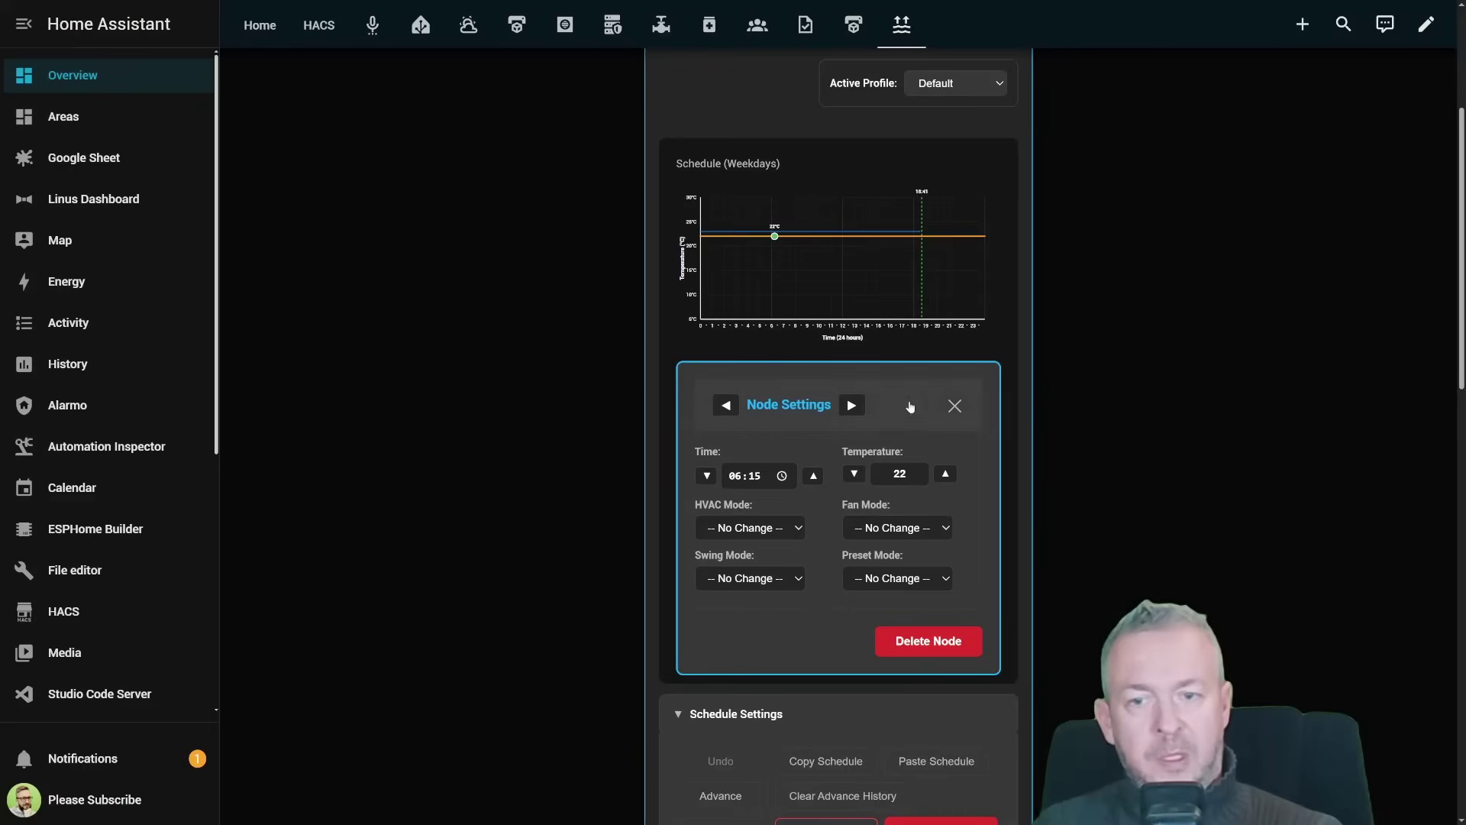
pyautogui.click(742, 535)
pyautogui.click(742, 614)
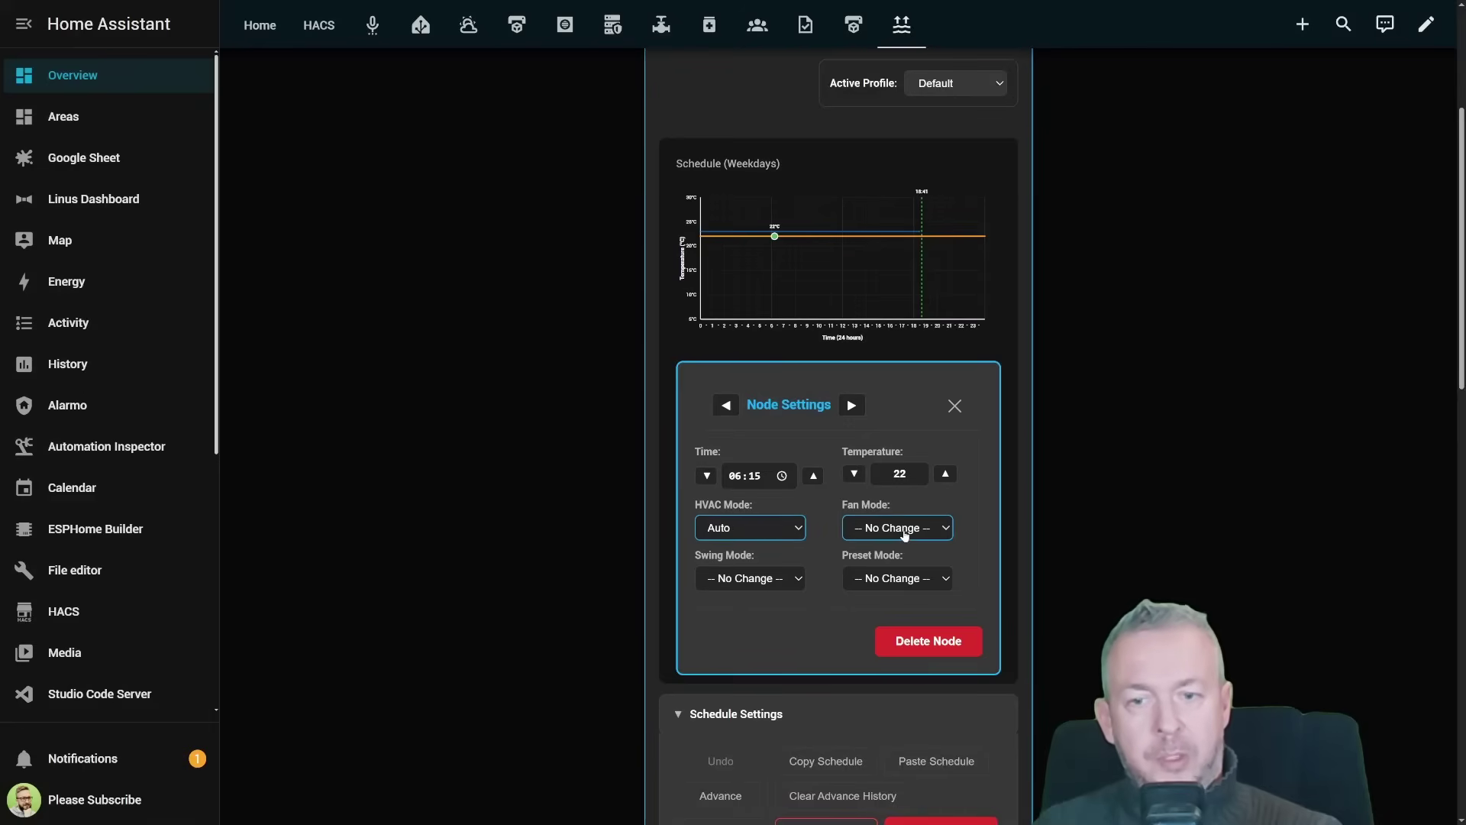
pyautogui.click(904, 534)
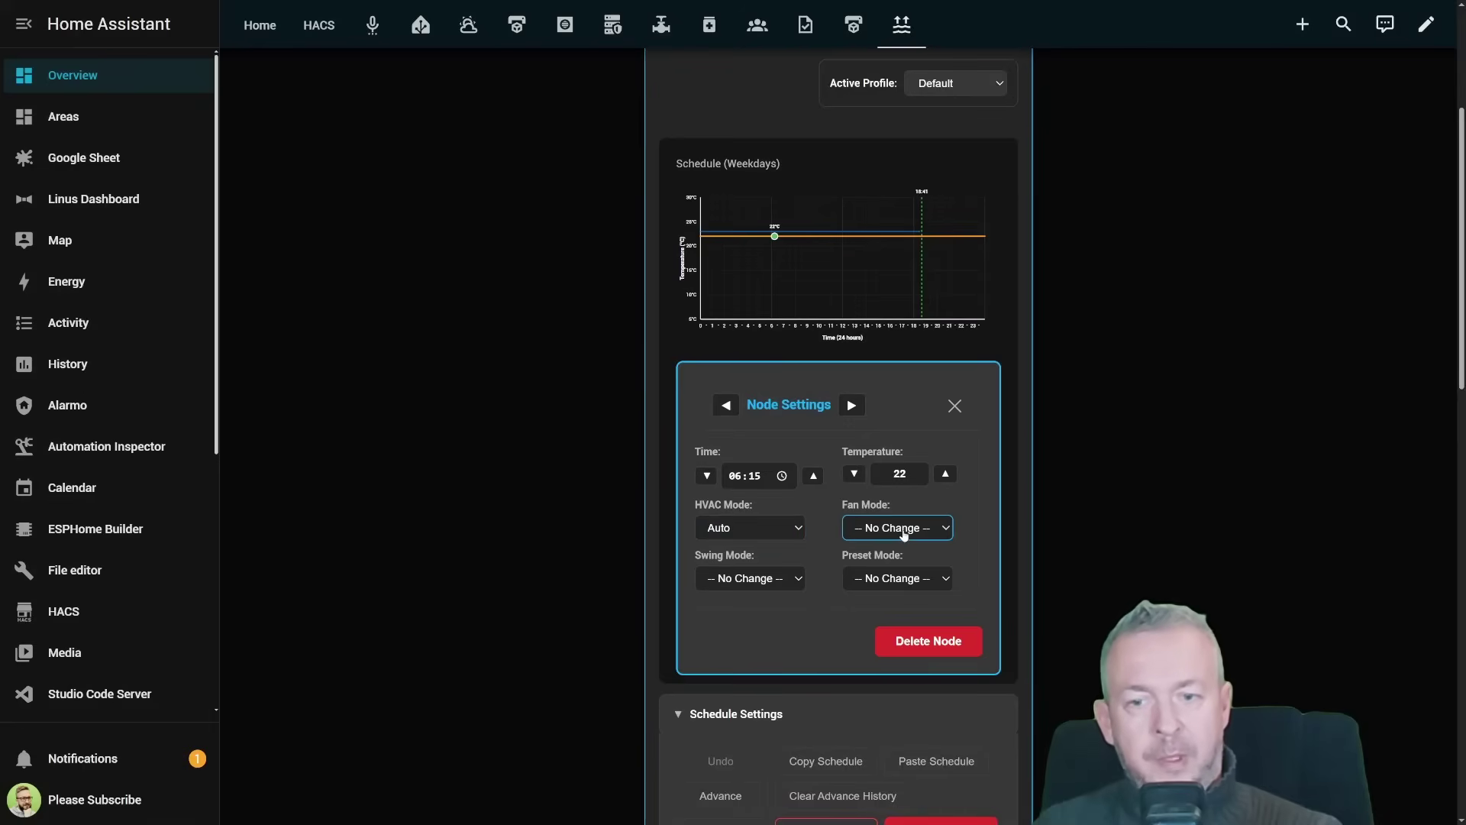
pyautogui.click(867, 603)
pyautogui.click(775, 586)
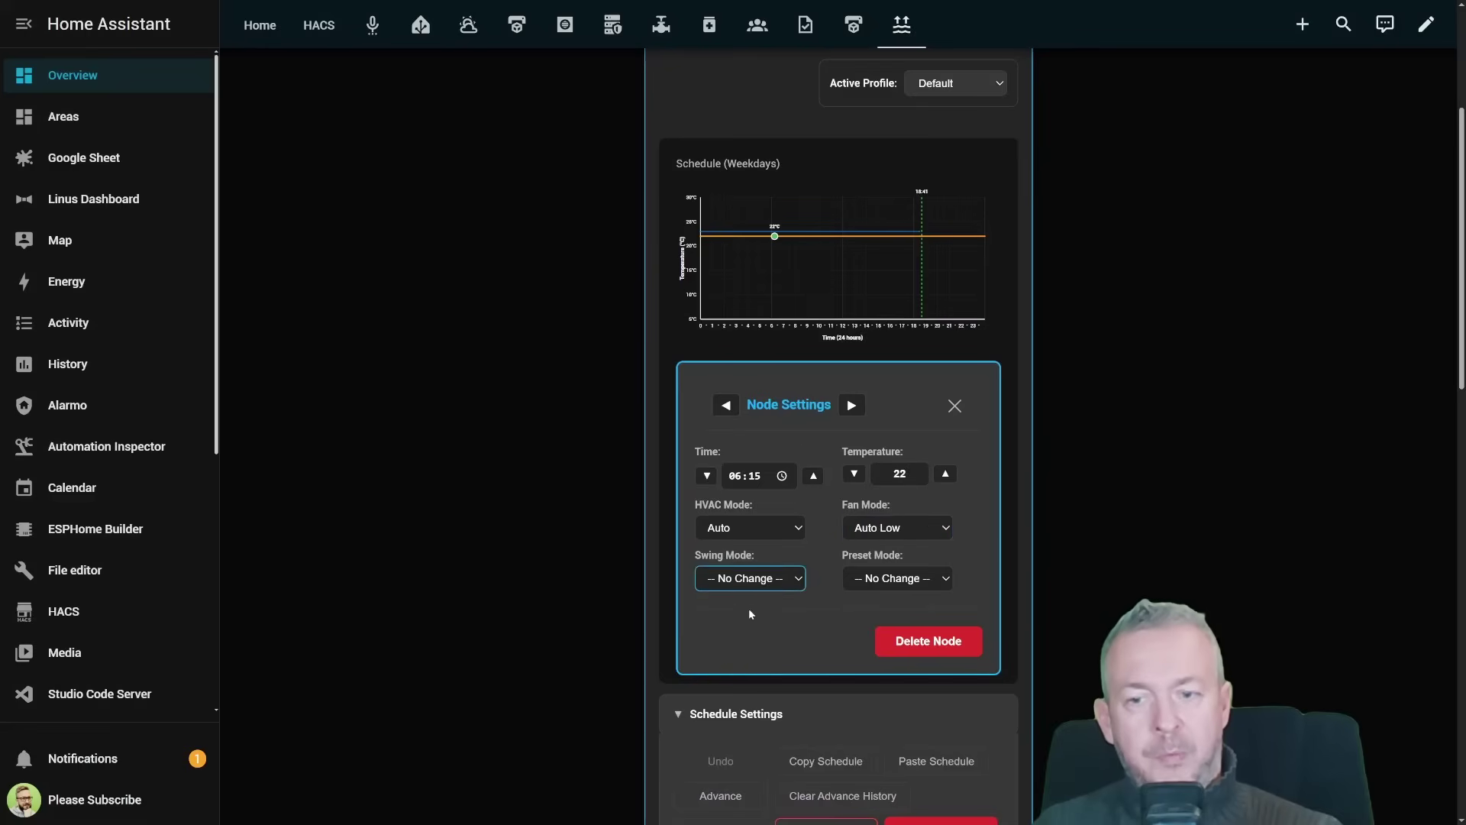
pyautogui.click(741, 616)
pyautogui.click(944, 575)
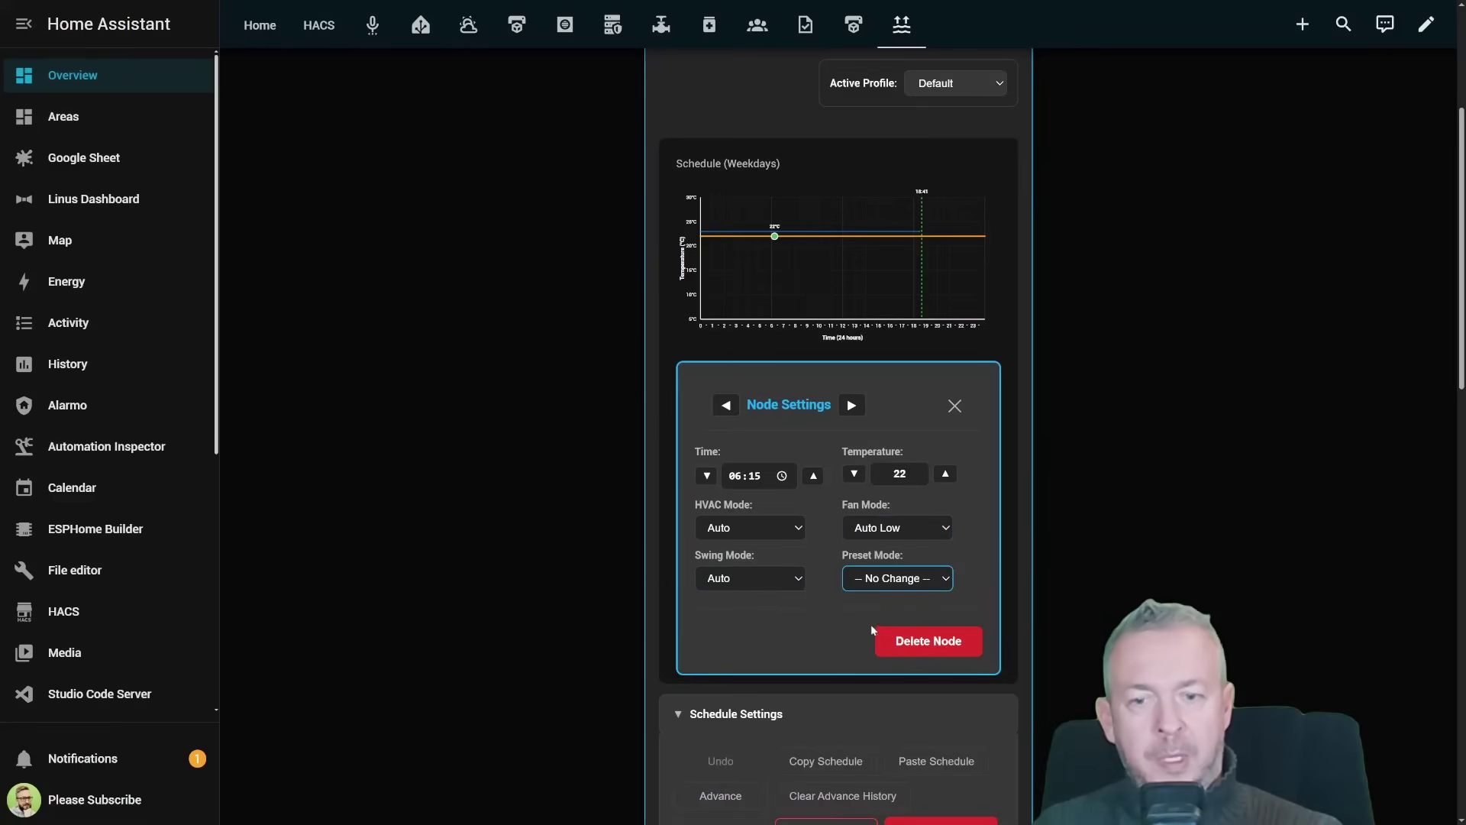
# Step: Add a 07:30 point at 19°C with HVAC Auto, fan Off, swing Off and preset Away
pyautogui.moveTo(801, 239)
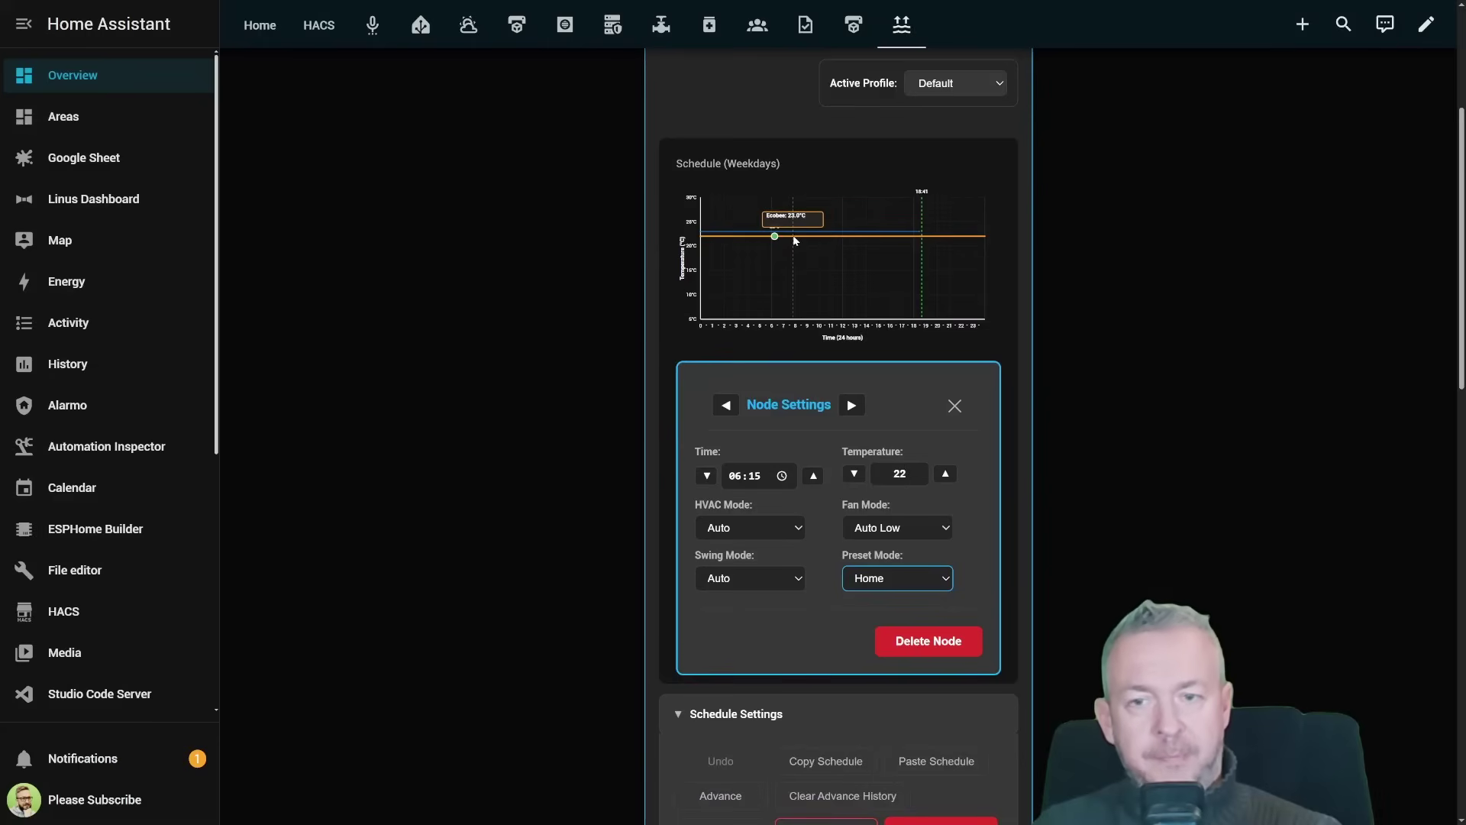
pyautogui.moveTo(790, 238); pyautogui.dragTo(791, 250)
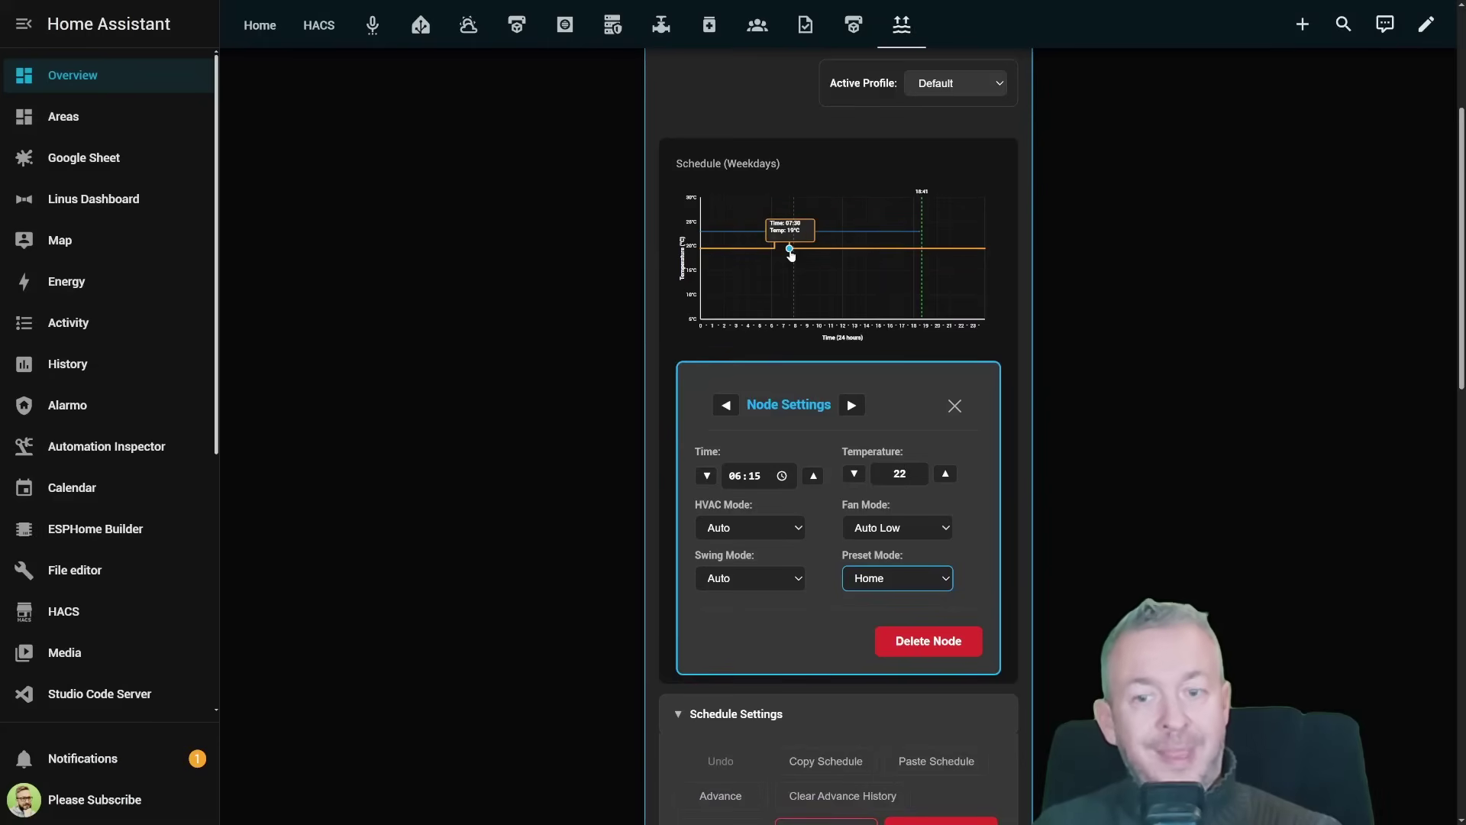
pyautogui.click(791, 255)
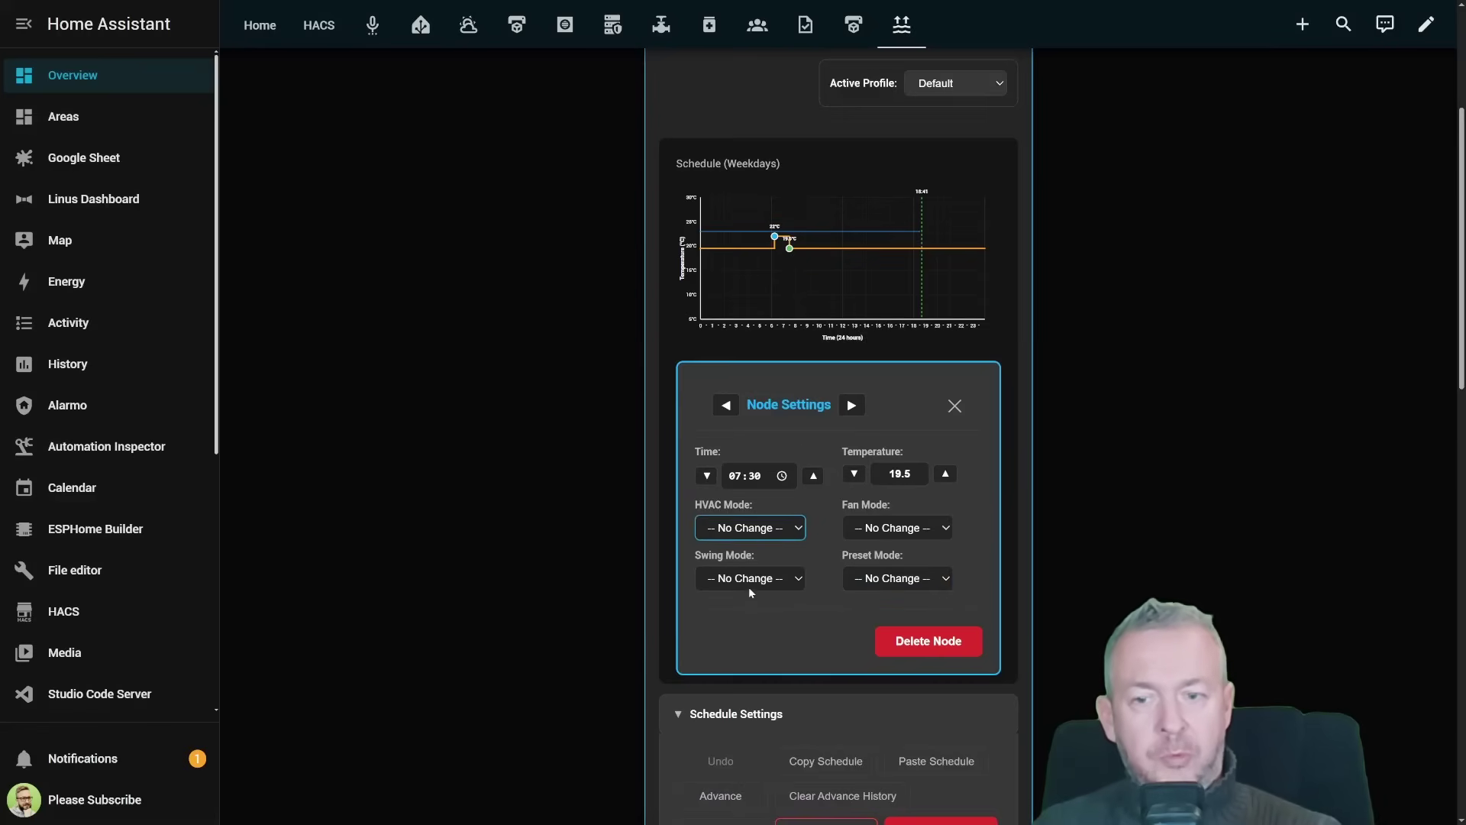
pyautogui.press('a')
pyautogui.press('Tab')
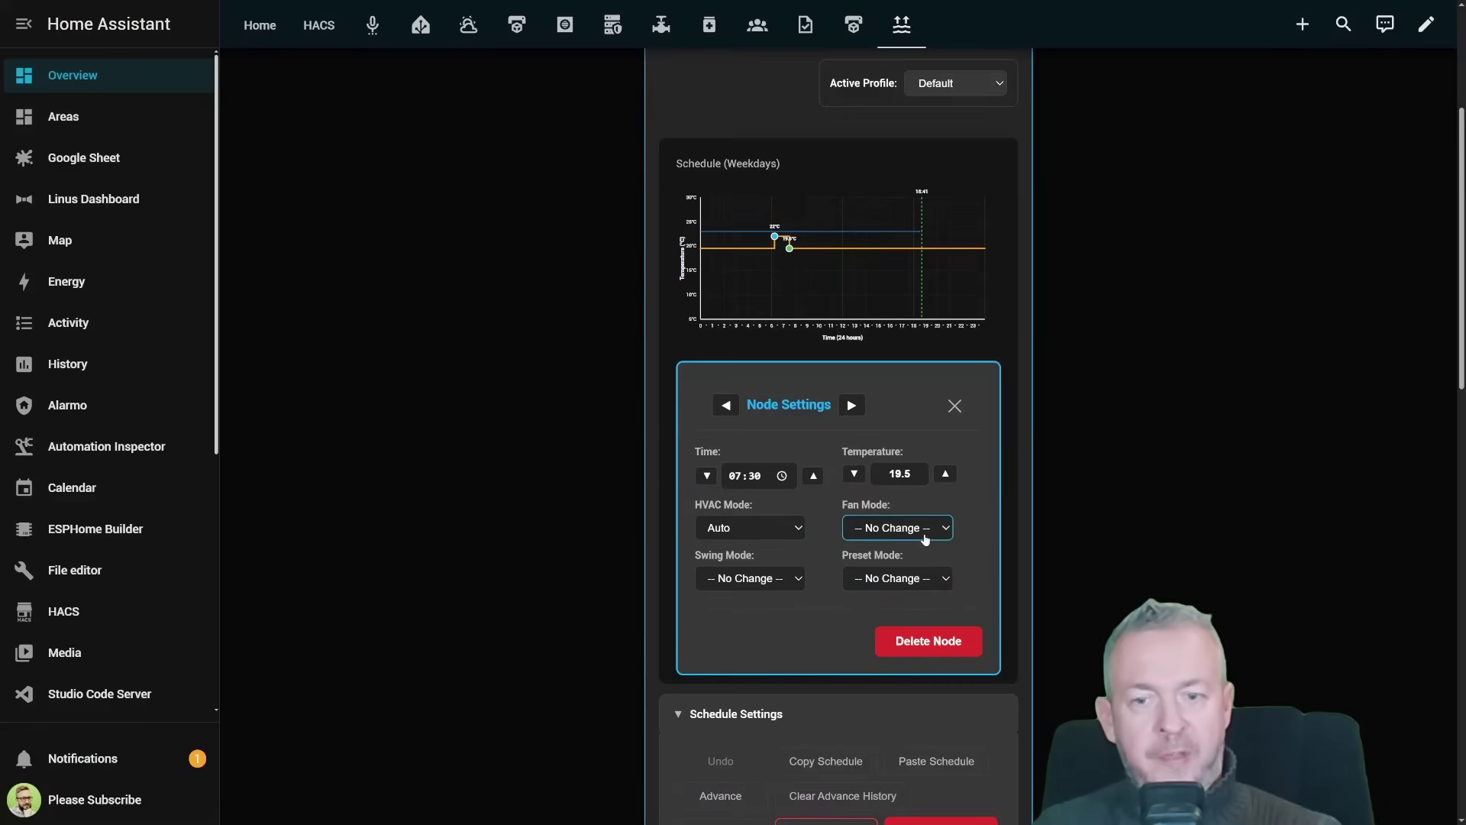
pyautogui.press('o')
pyautogui.press('Tab')
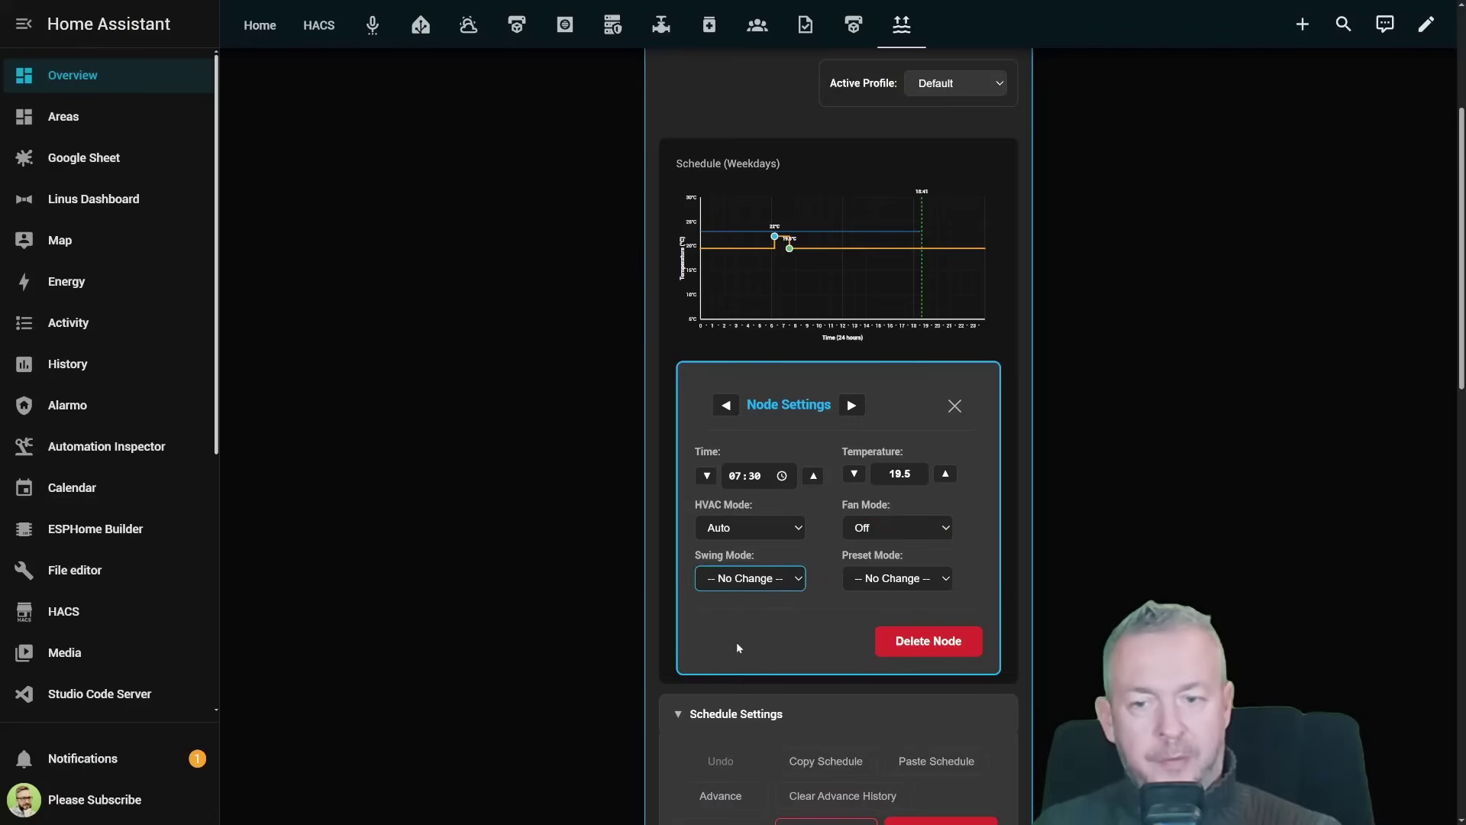
pyautogui.press('o')
pyautogui.press('Tab')
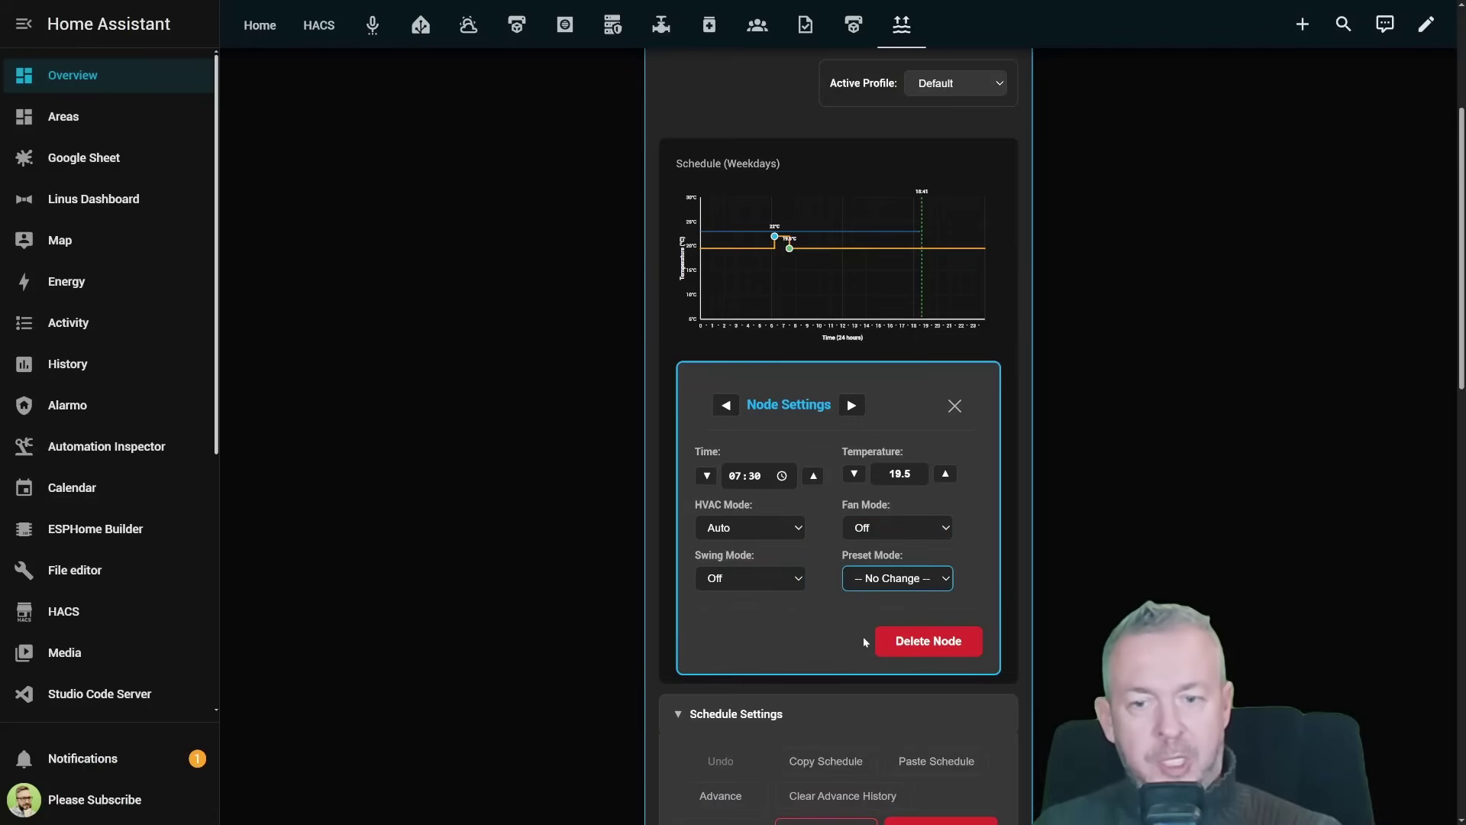
pyautogui.press('a')
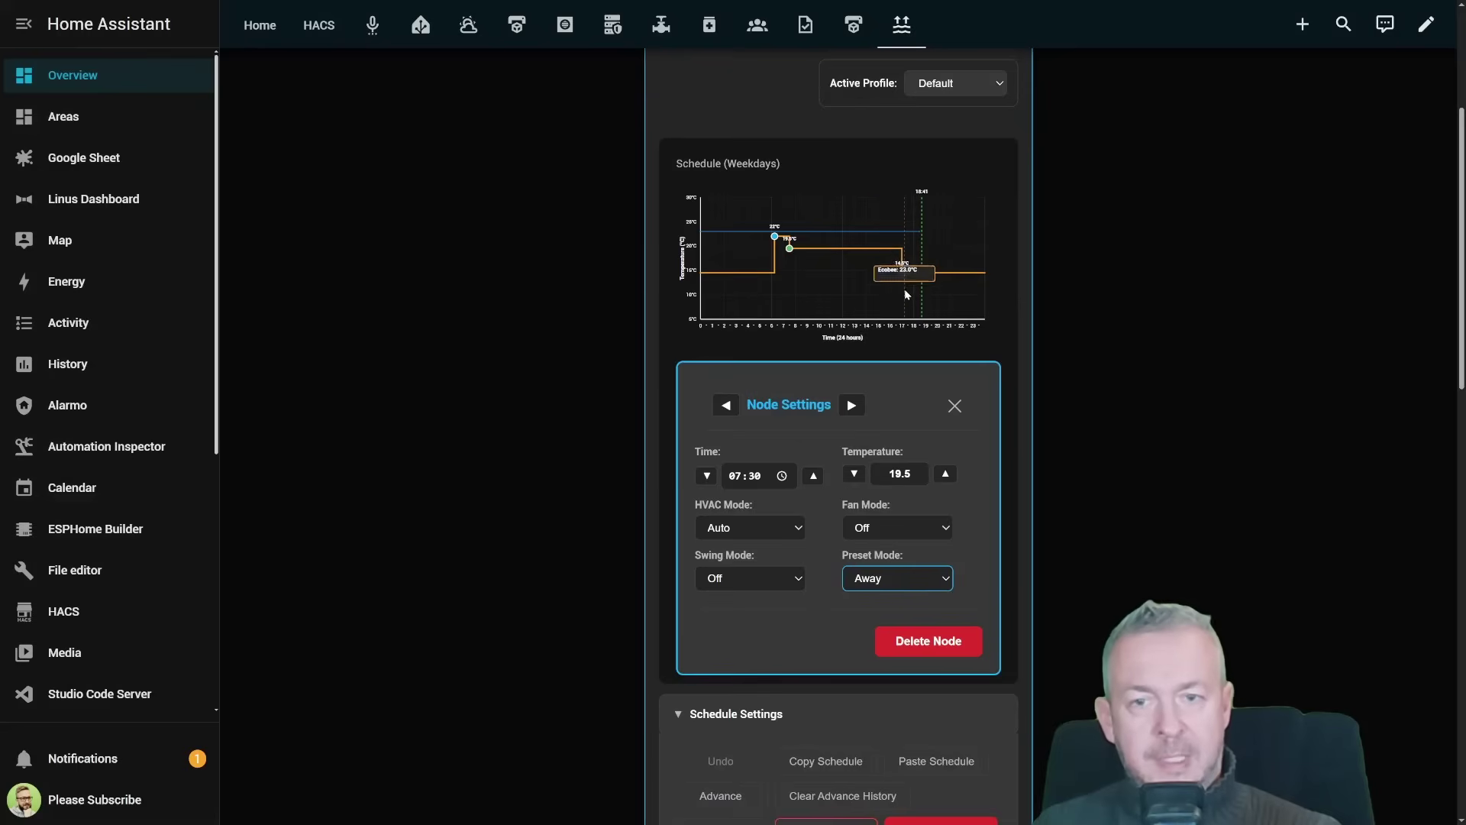
# Step: Add a 16:30 point at 22.5°C with HVAC Auto, fan Auto High, swing Auto and preset Home
pyautogui.click(902, 257)
pyautogui.moveTo(901, 261); pyautogui.dragTo(902, 231)
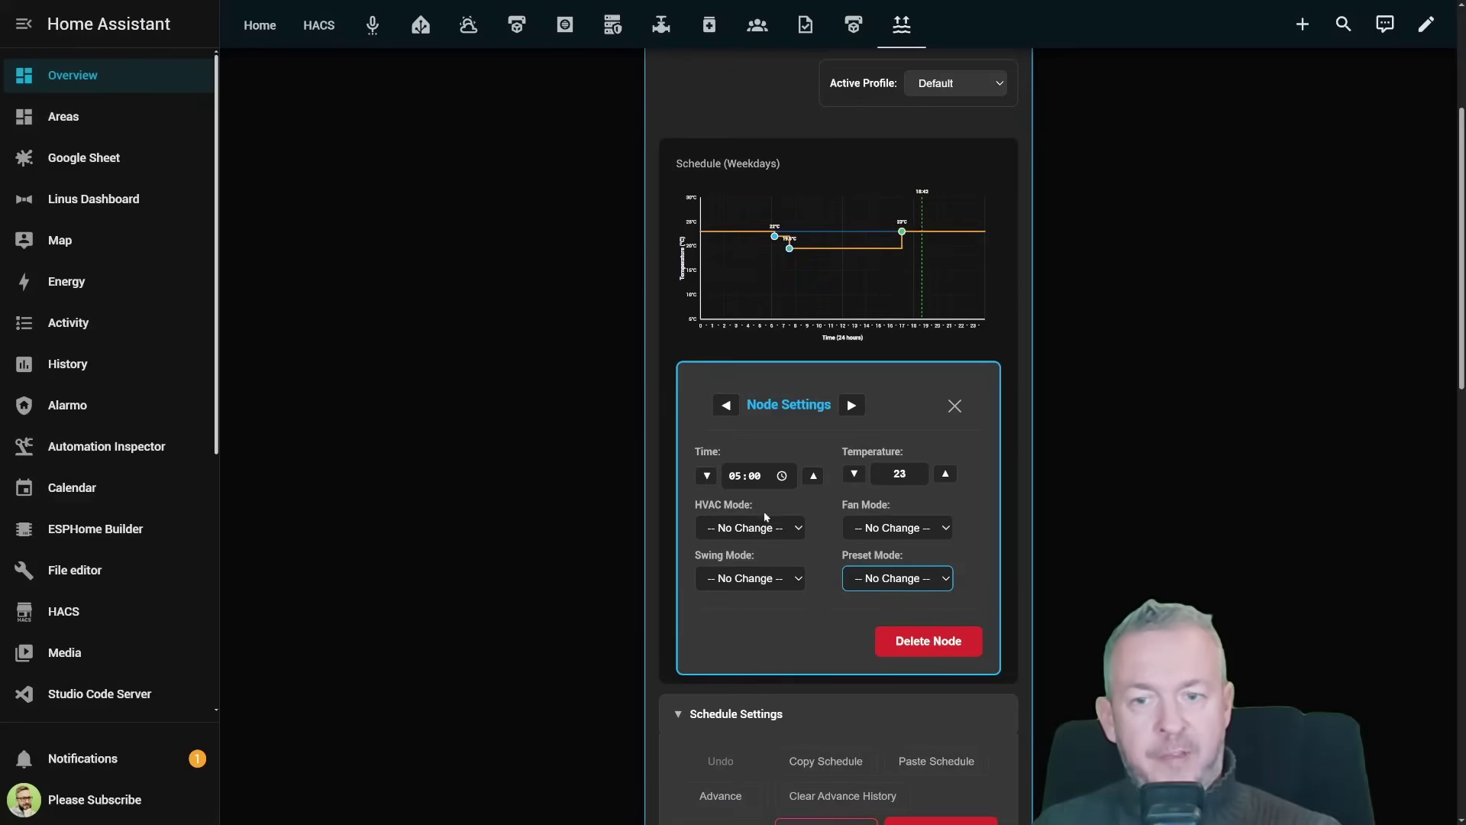
pyautogui.click(899, 474)
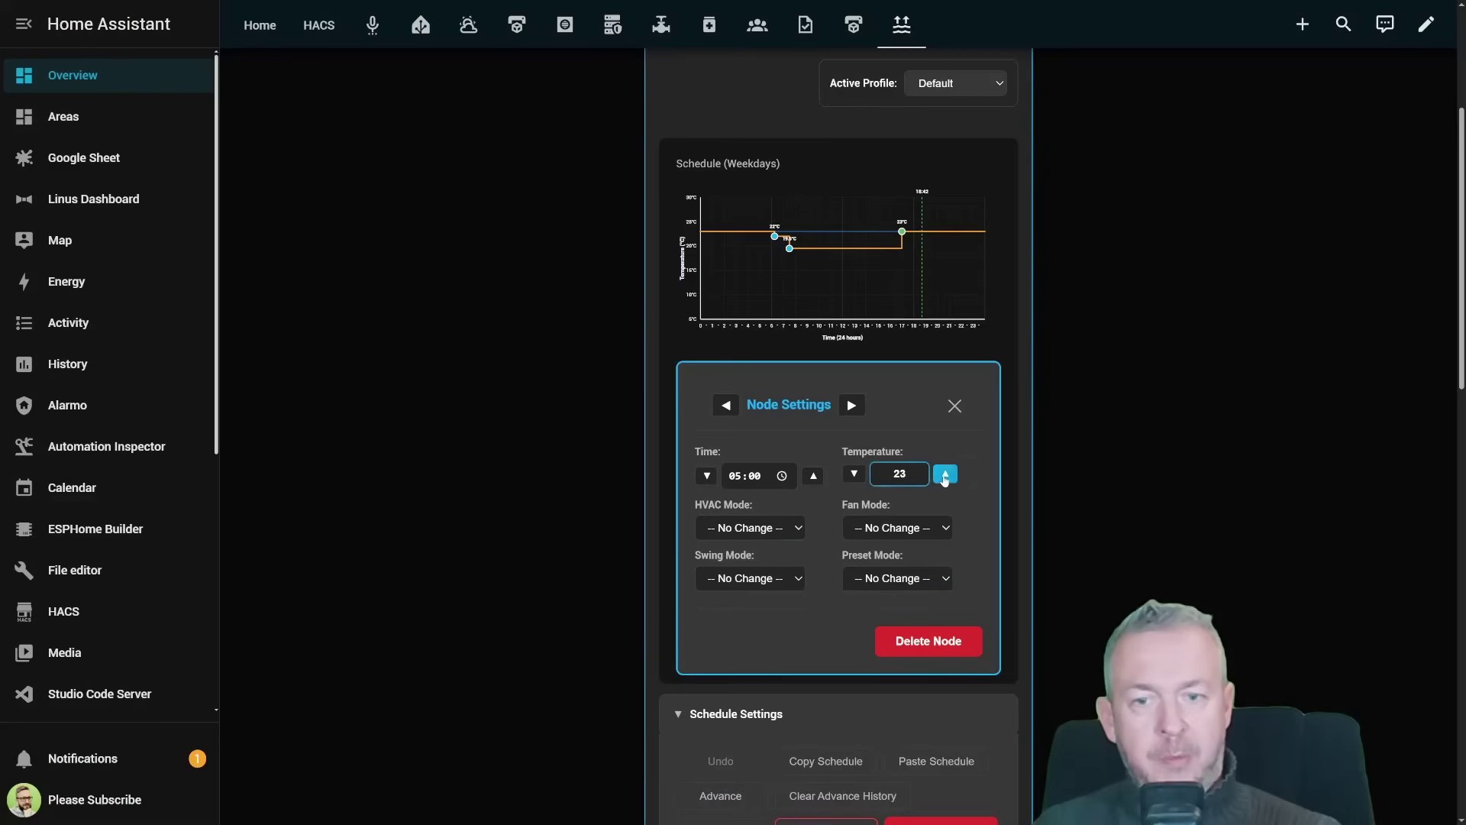
pyautogui.click(854, 473)
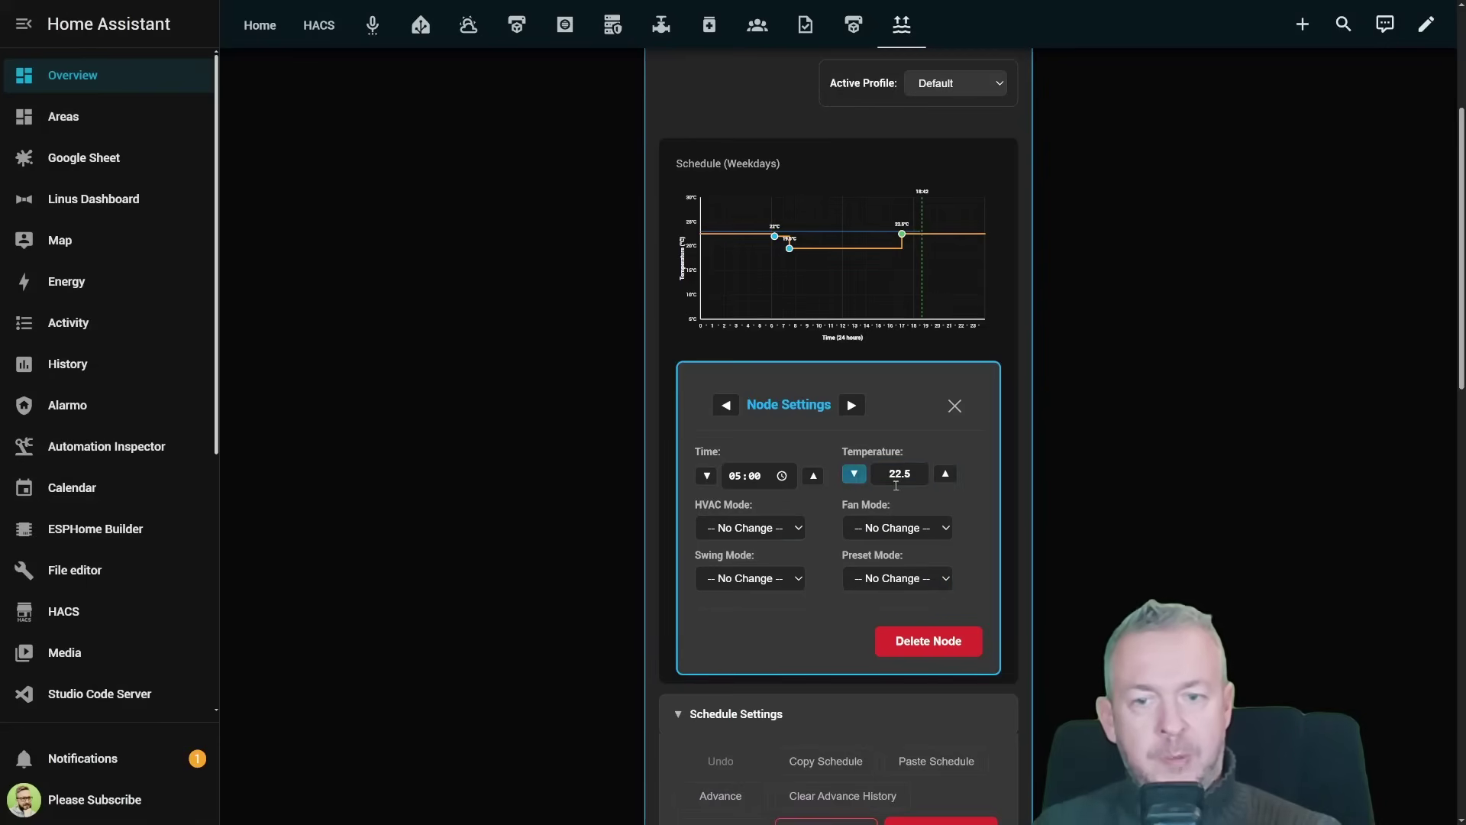
pyautogui.click(769, 535)
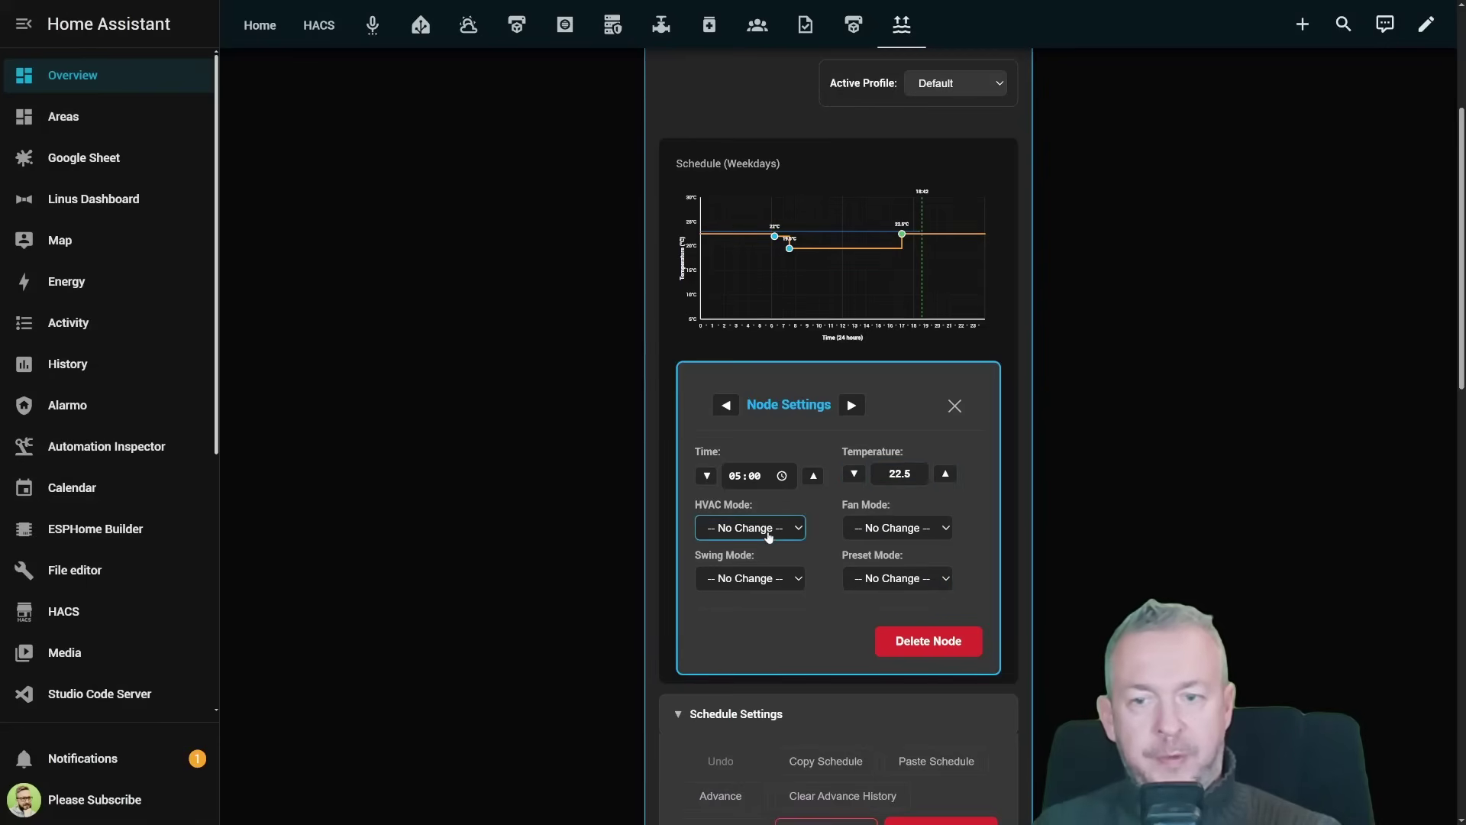
pyautogui.click(748, 623)
pyautogui.click(945, 530)
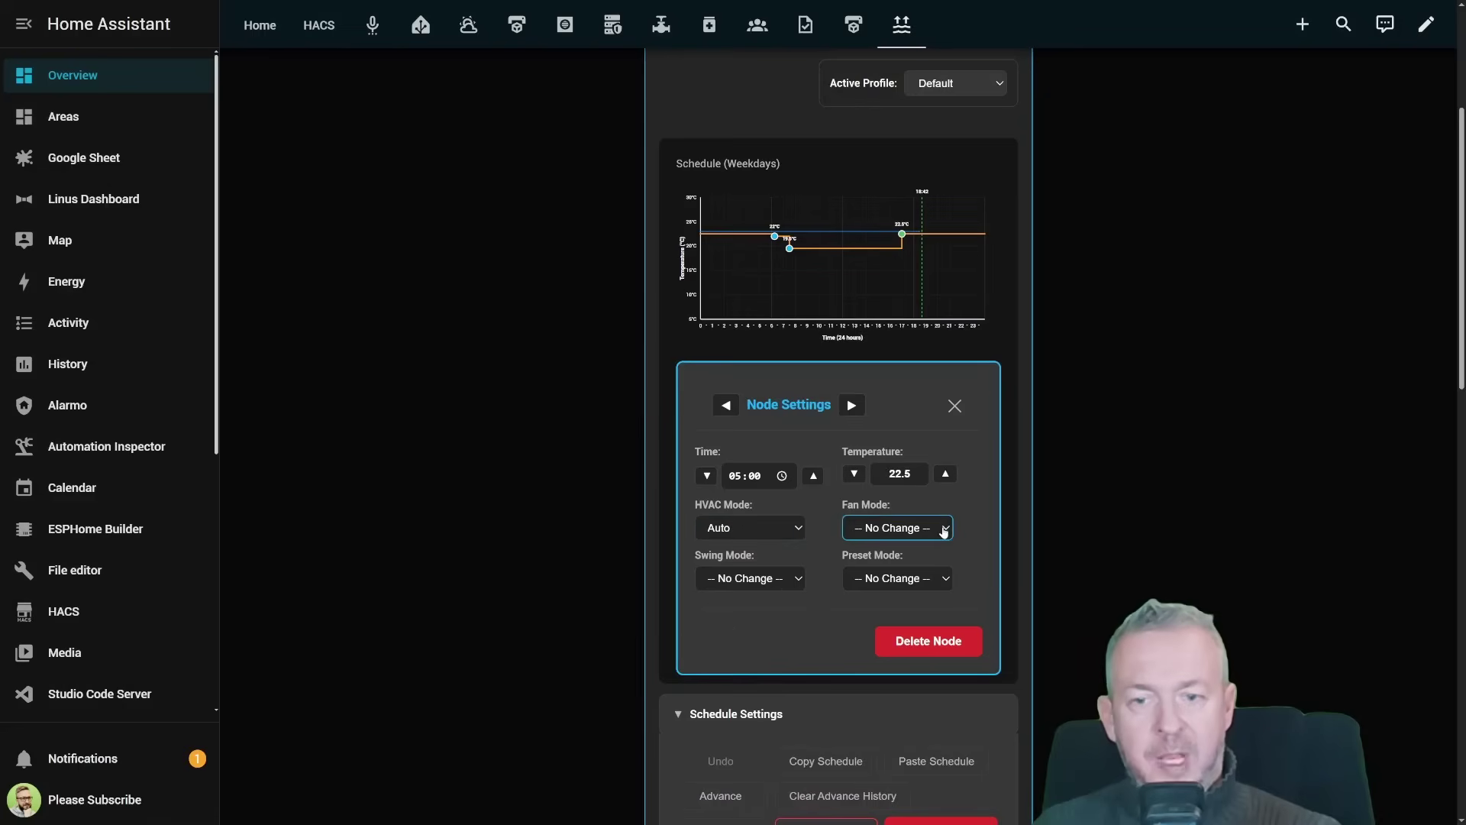
pyautogui.click(876, 610)
pyautogui.click(756, 578)
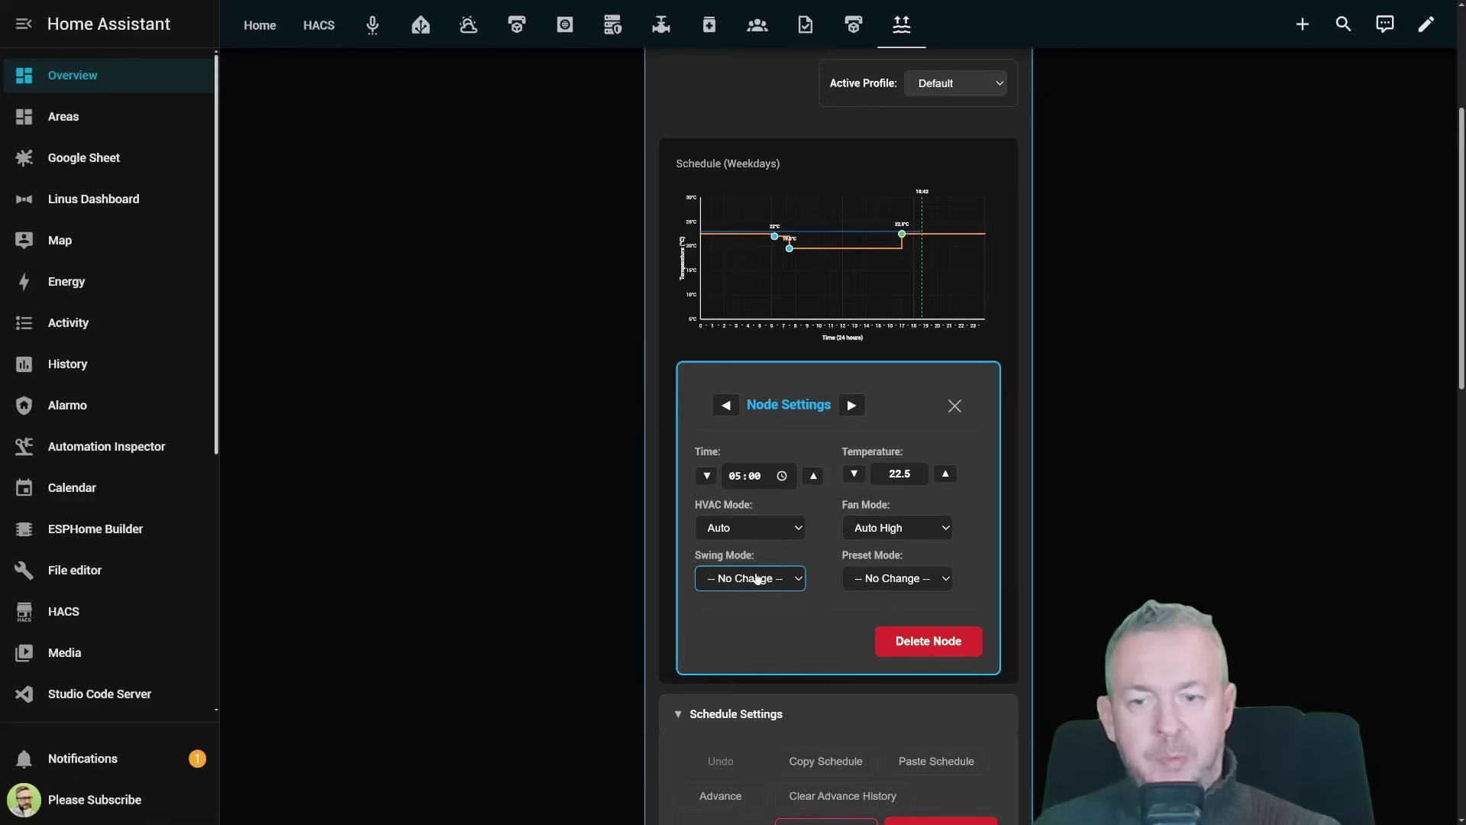
pyautogui.click(717, 619)
pyautogui.click(898, 579)
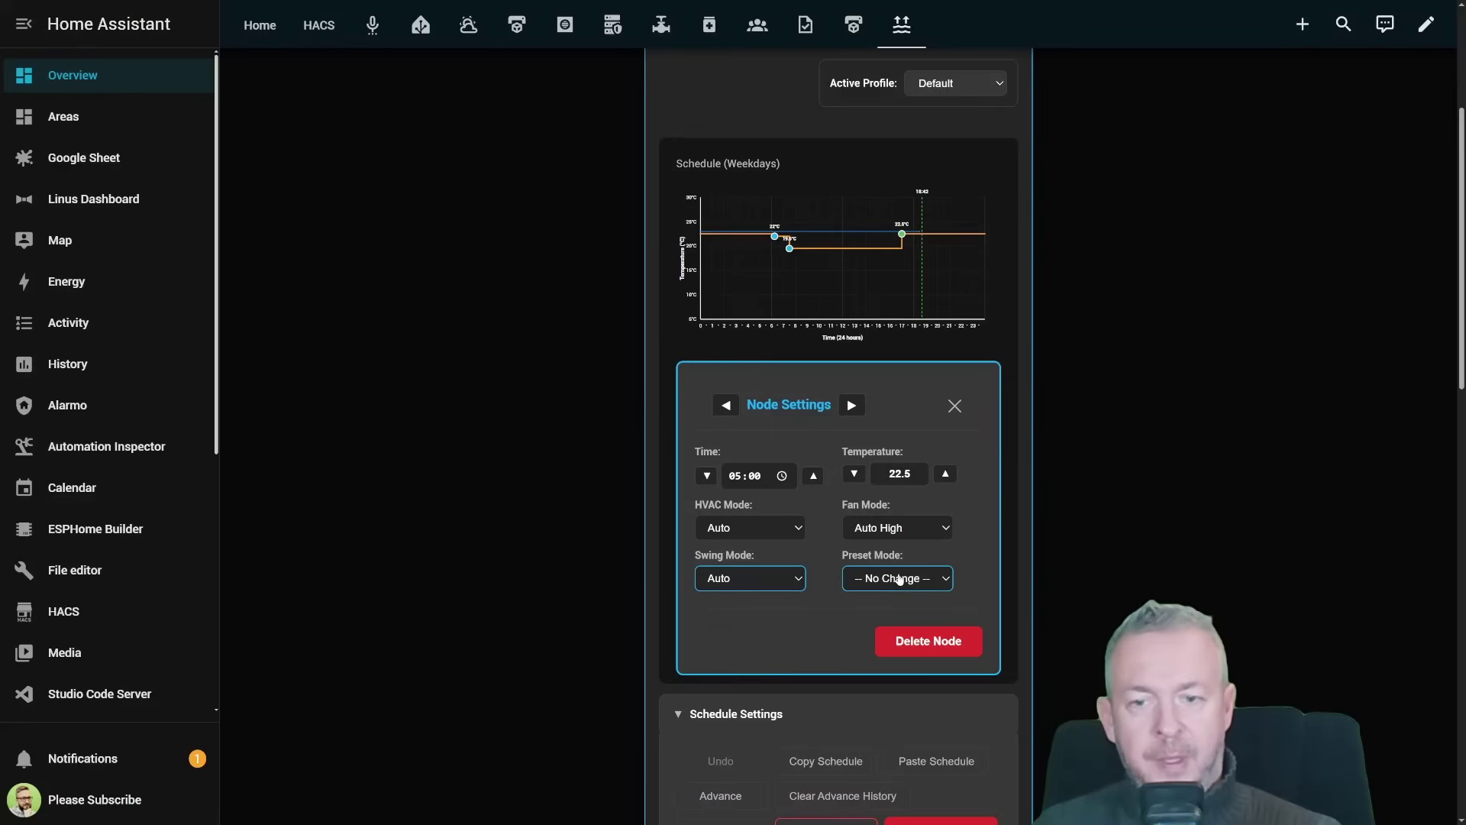
pyautogui.click(883, 620)
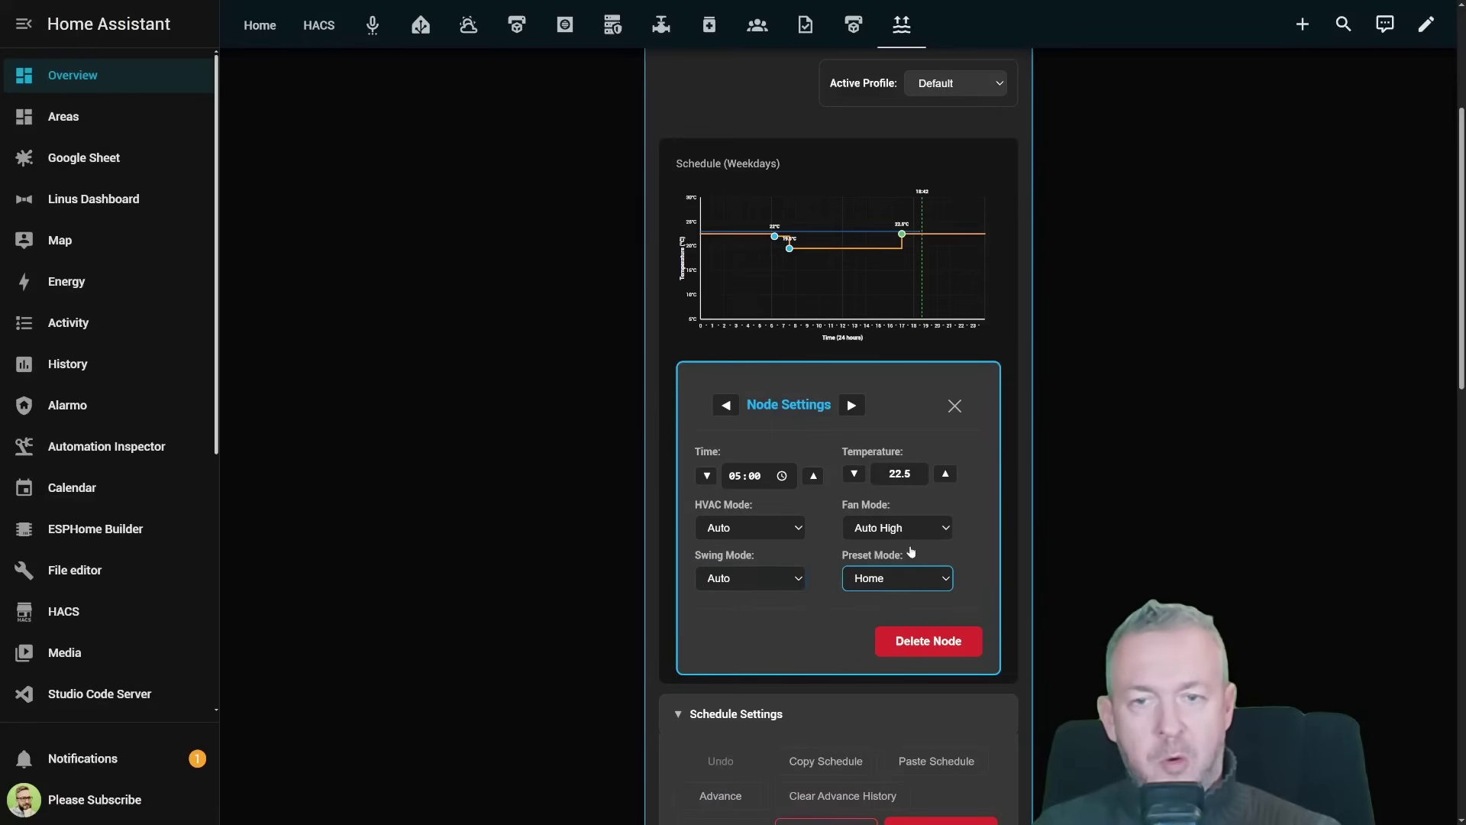
# Step: Add a 21:00 21°C point and a 23:00 19°C point with HVAC, fan and swing Off and preset Eco
pyautogui.click(948, 249)
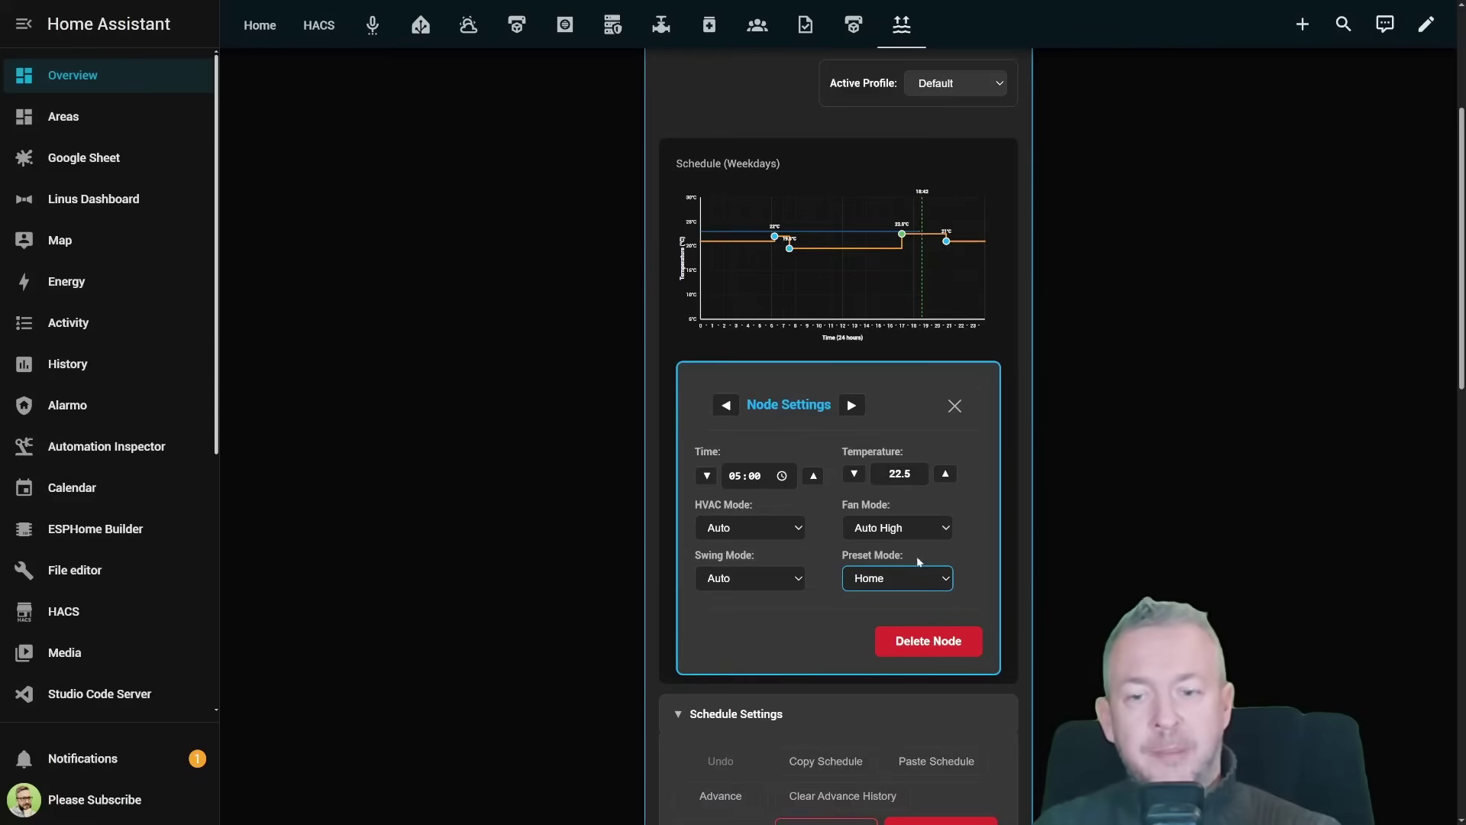
pyautogui.click(974, 253)
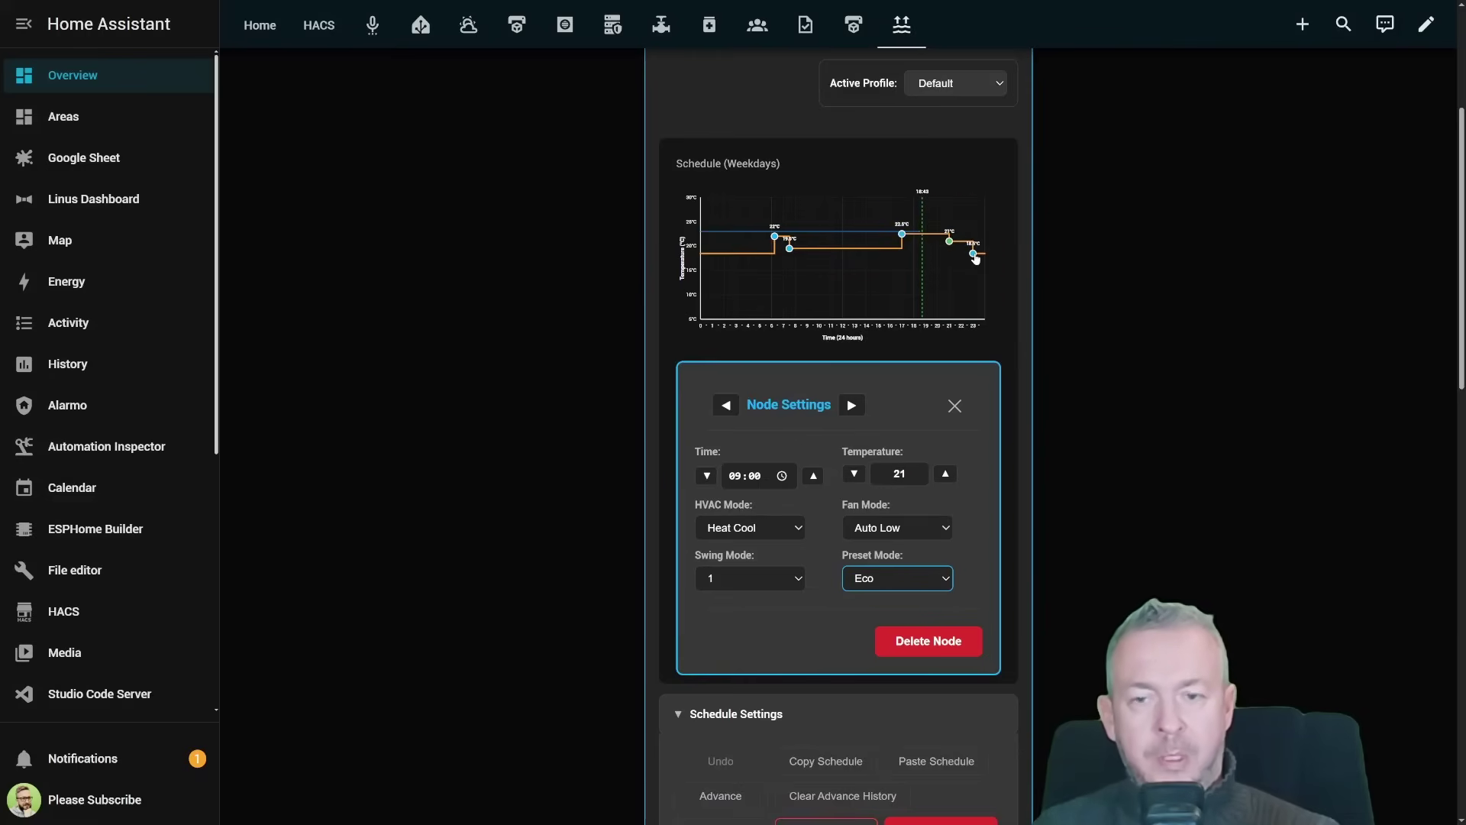
pyautogui.click(945, 473)
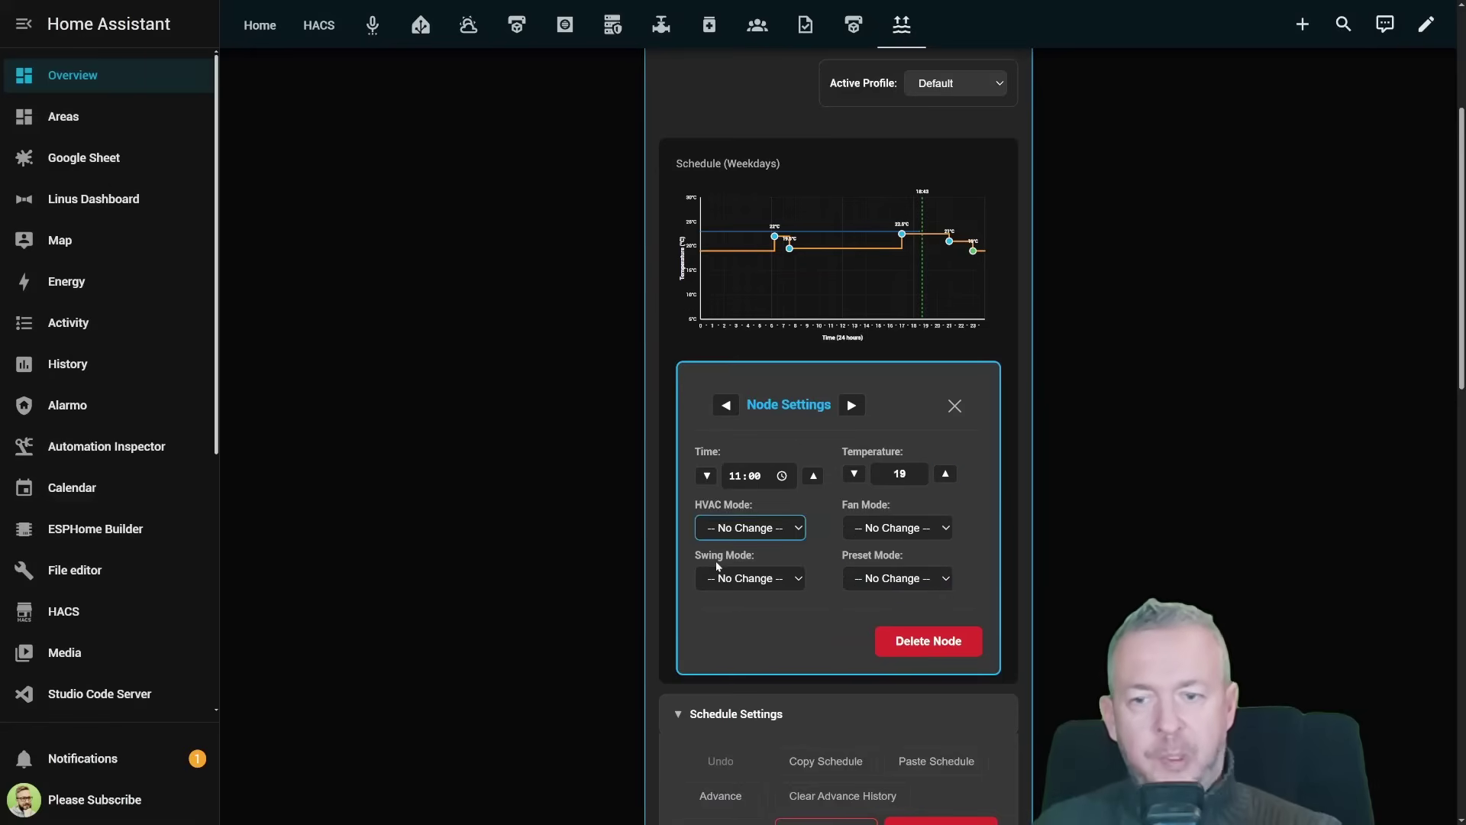
pyautogui.press('Down')
pyautogui.press('Tab')
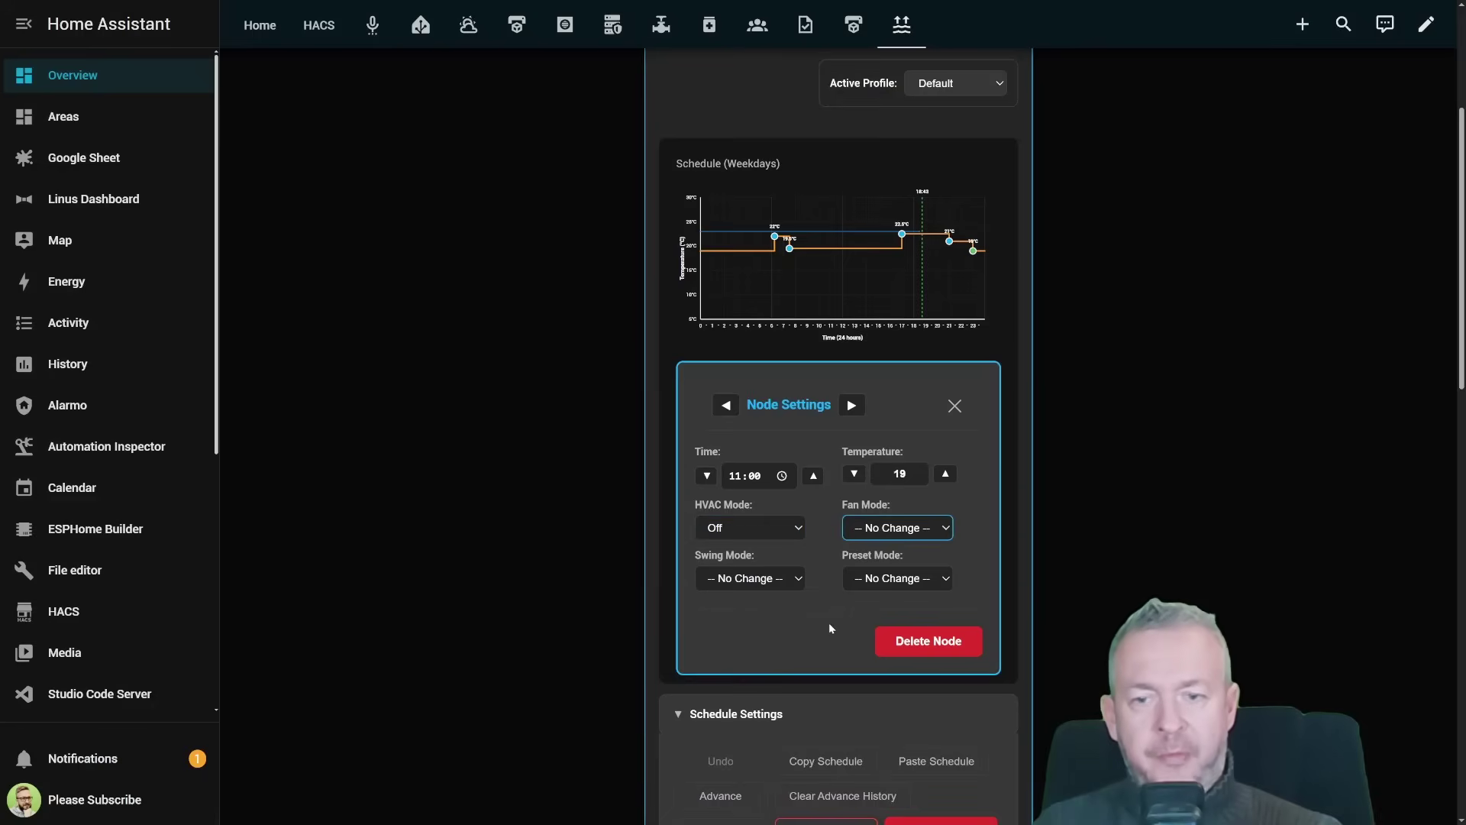
pyautogui.press('Down')
pyautogui.press('Tab')
pyautogui.press('Down')
pyautogui.press('Tab')
pyautogui.press('Down')
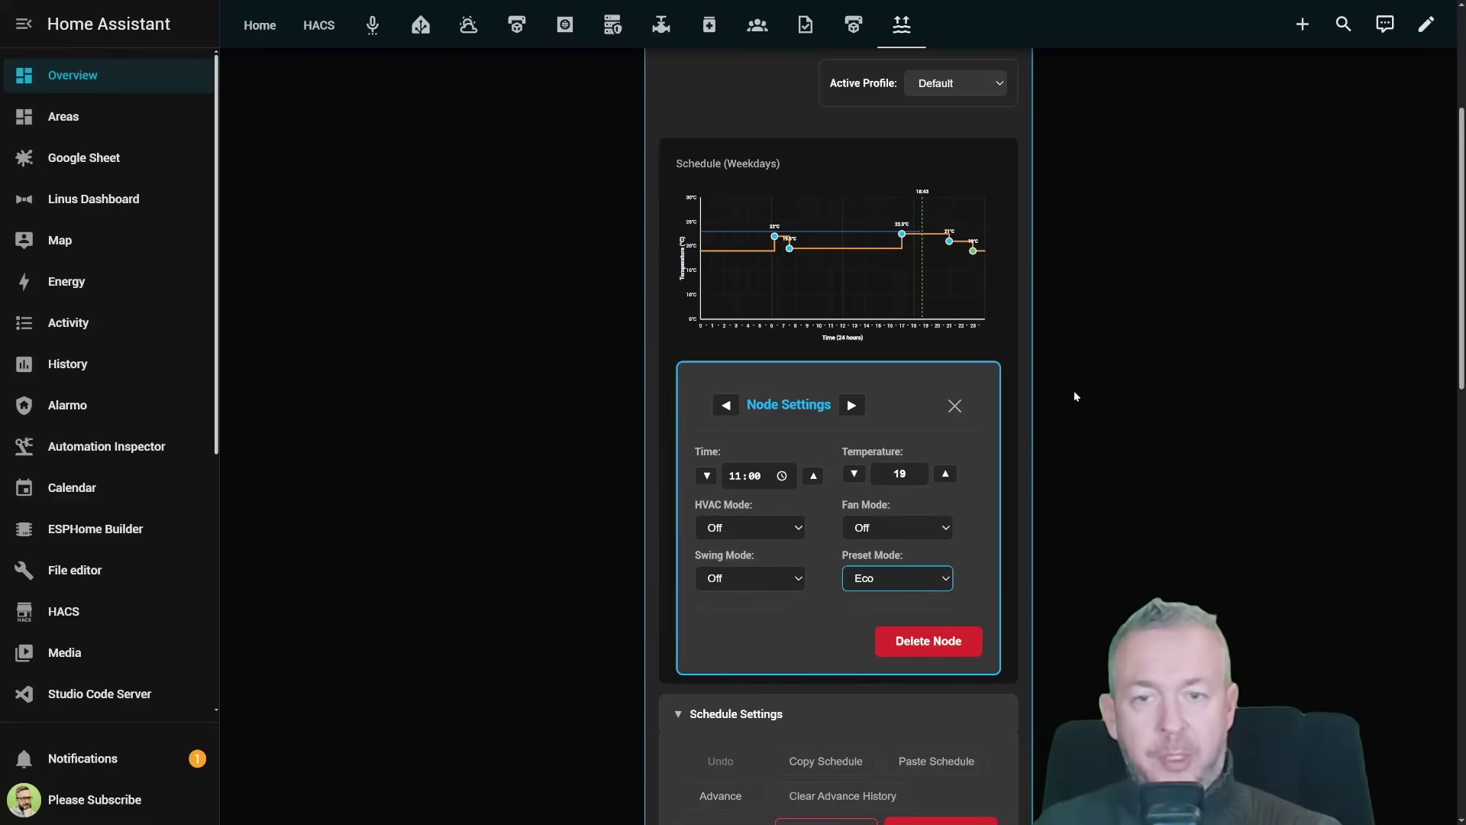
pyautogui.press('Tab')
pyautogui.scroll(4, 1066, 375)
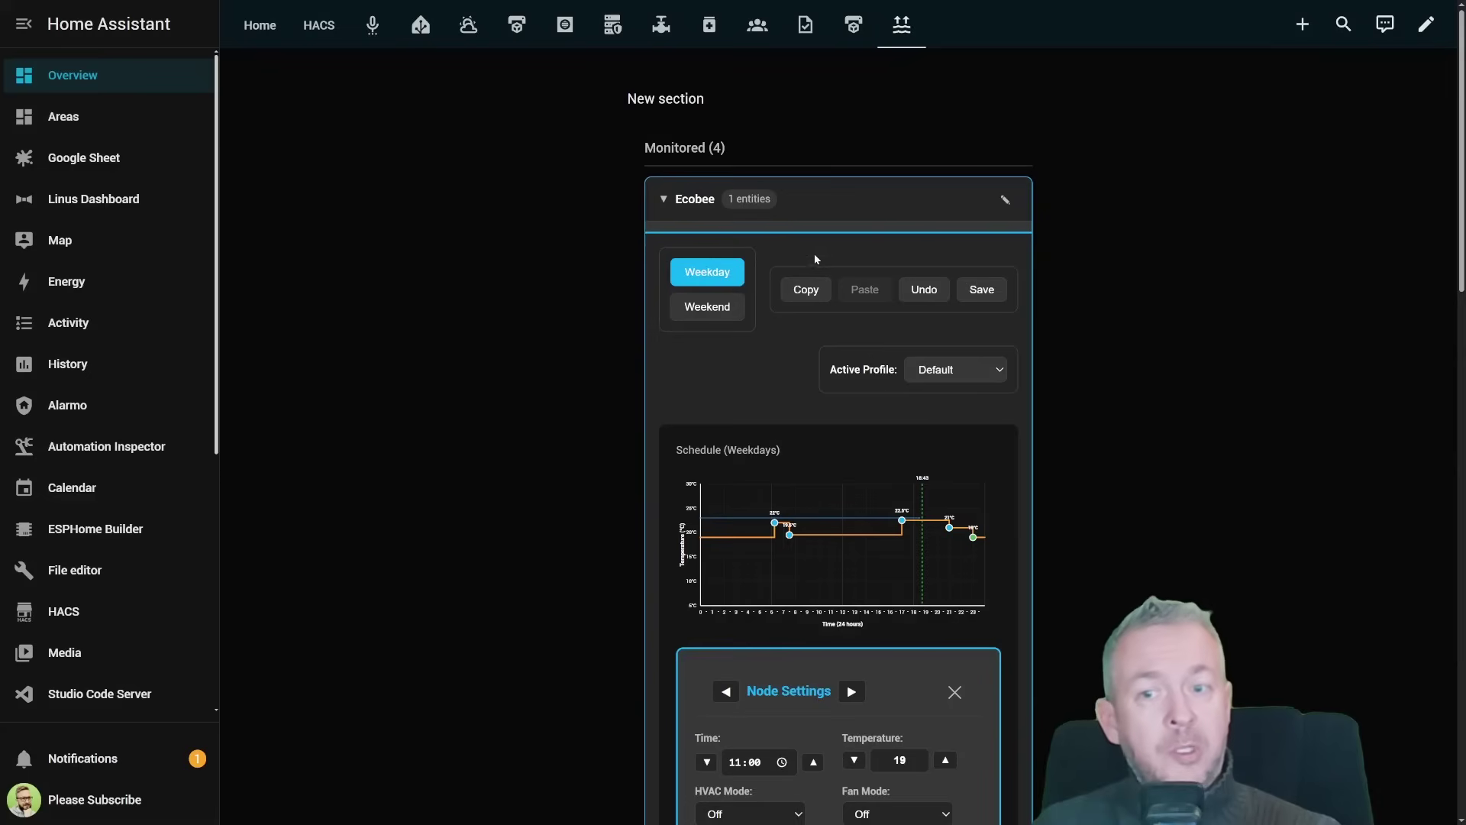
# Step: Copy the finished weekday schedule and paste it into the weekend schedule
pyautogui.click(806, 290)
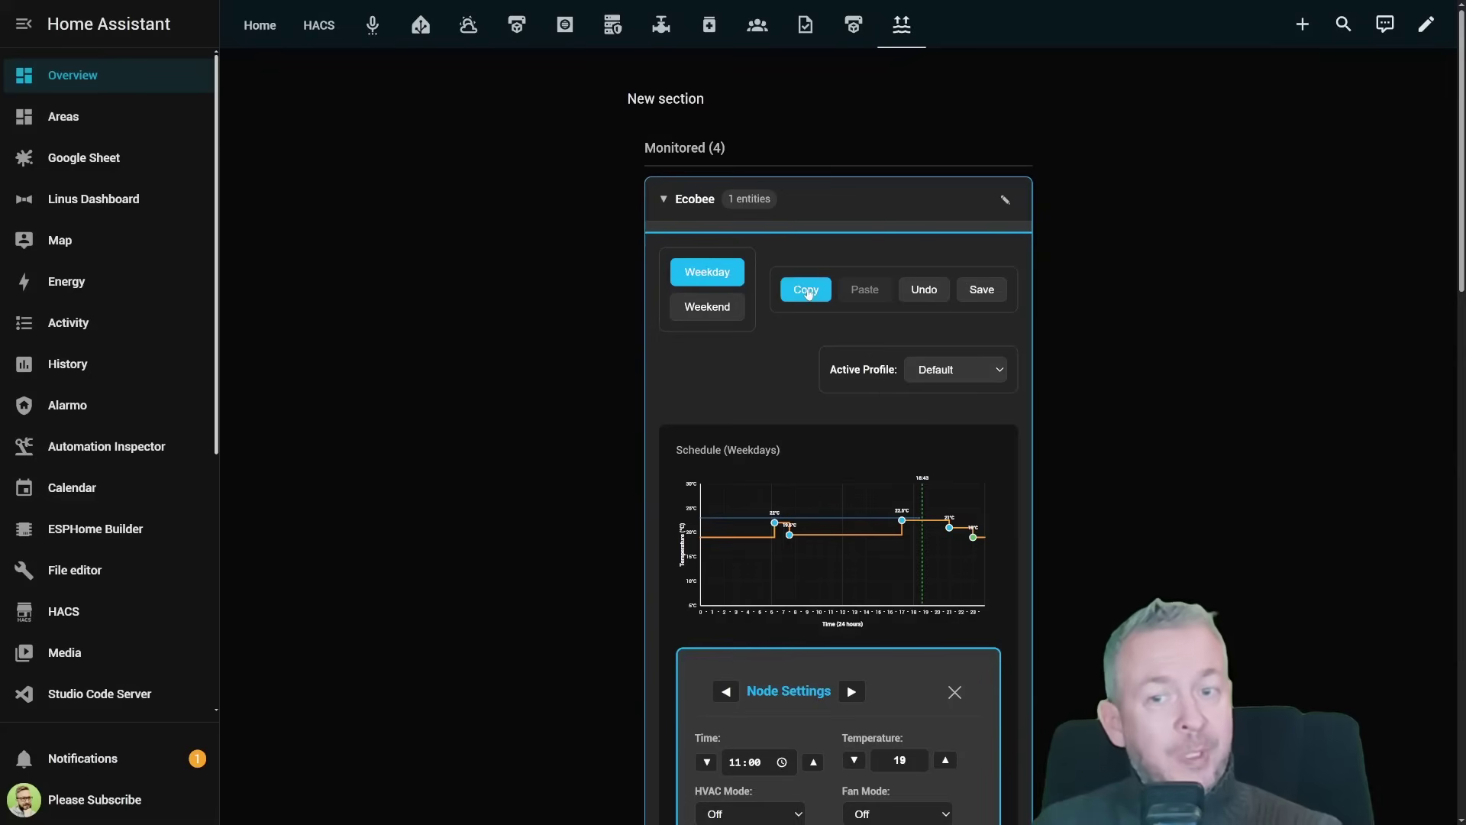
pyautogui.click(677, 312)
pyautogui.click(866, 293)
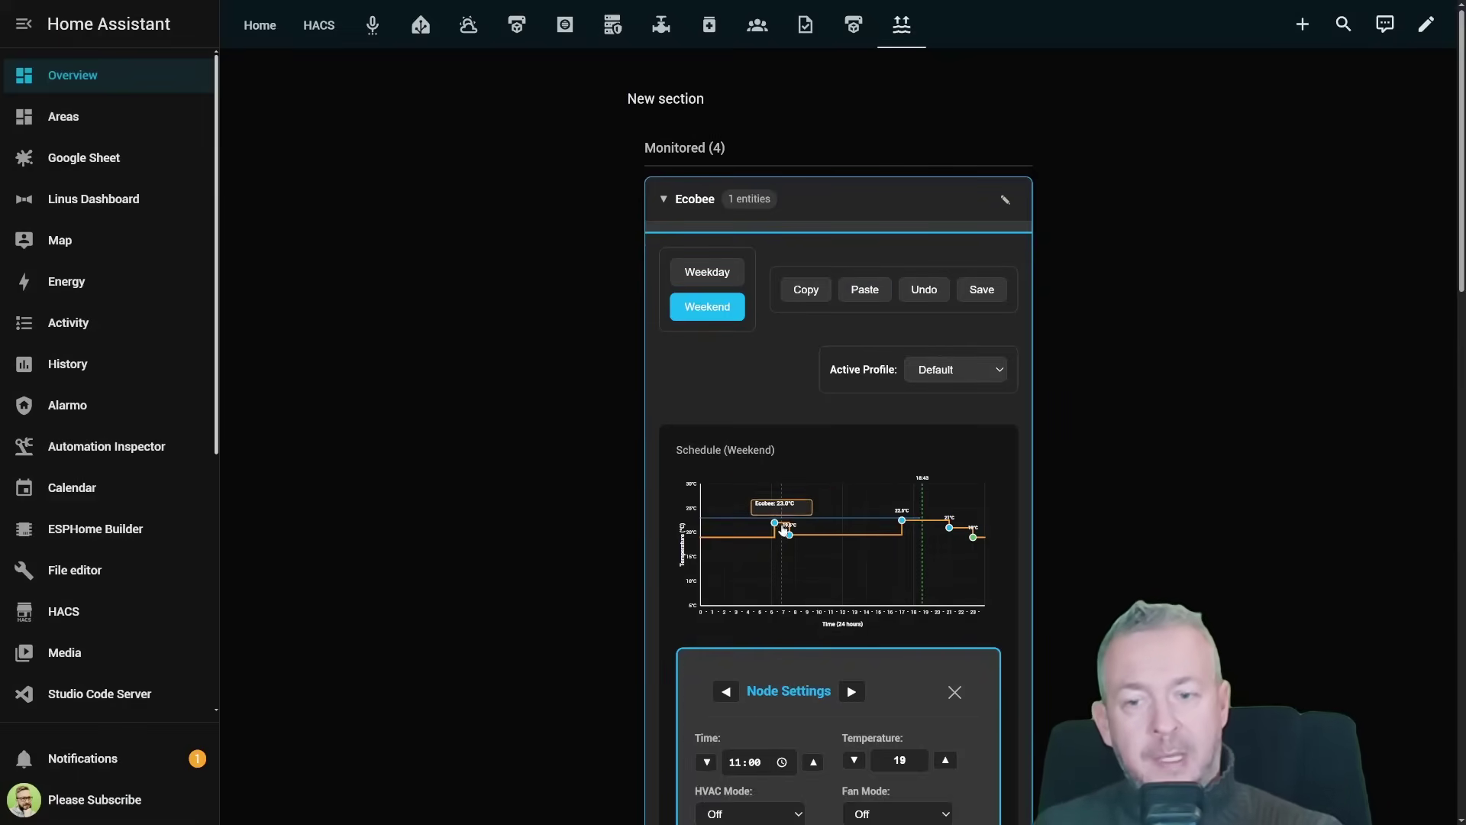
# Step: Delete the 22°C and 17:30 nodes, move one node to 08:15 at 18°C and the evening one to 20:45 at 20°C
pyautogui.scroll(-2, 840, 649)
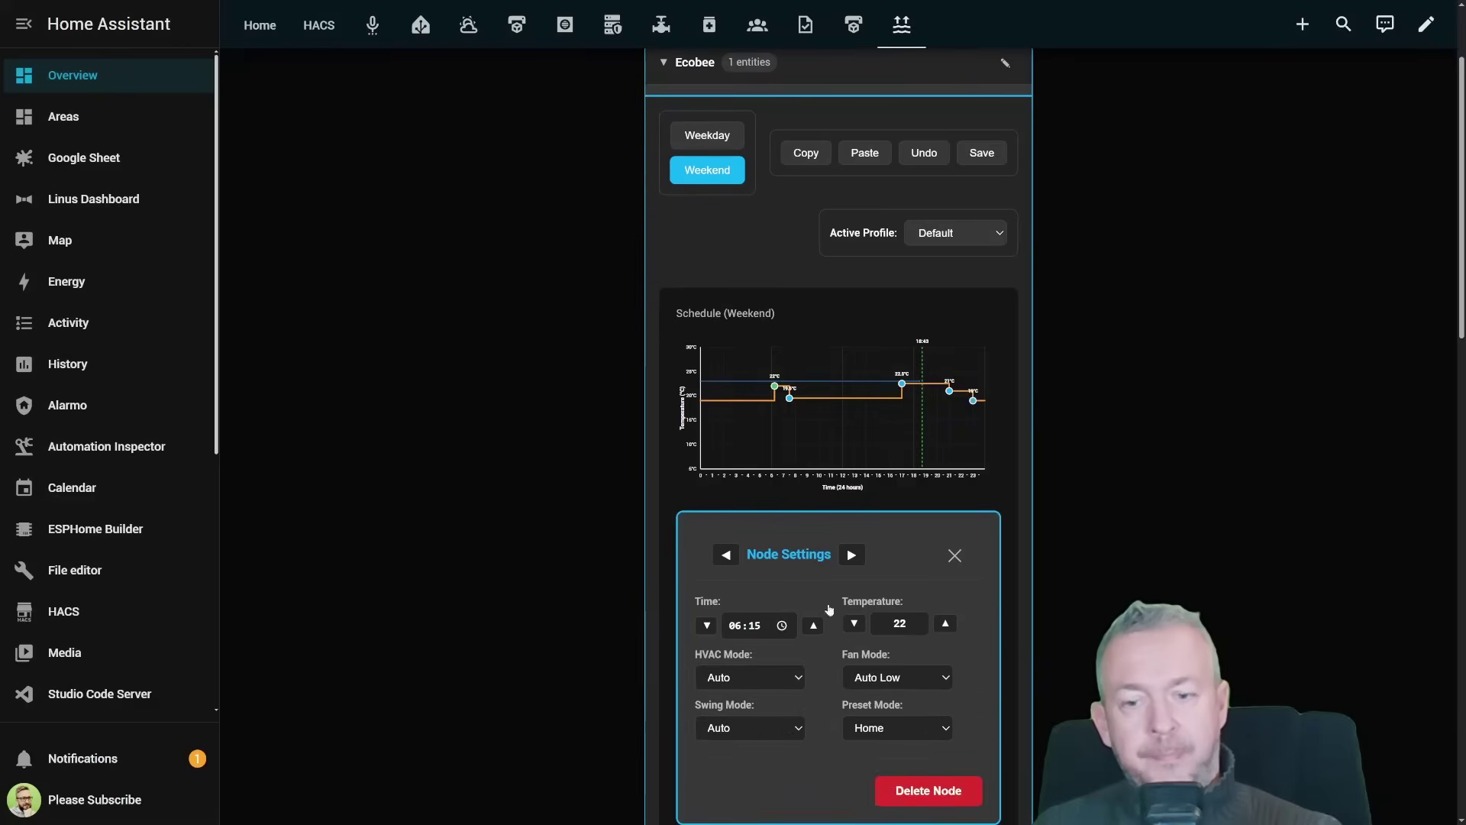
pyautogui.click(933, 790)
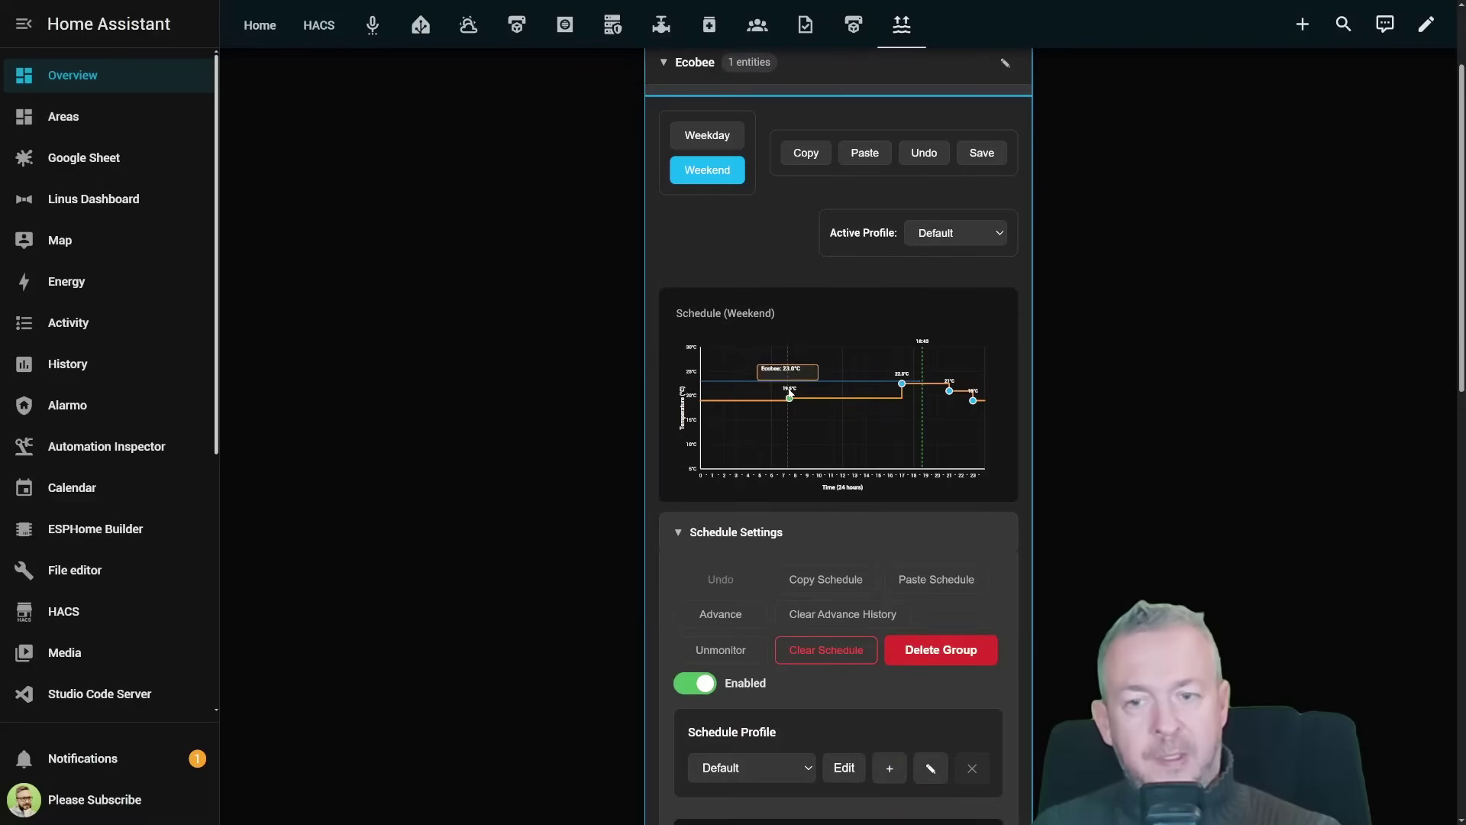
pyautogui.moveTo(790, 393)
pyautogui.mouseDown()
pyautogui.moveTo(798, 413)
pyautogui.moveTo(802, 380)
pyautogui.moveTo(794, 392)
pyautogui.mouseUp()
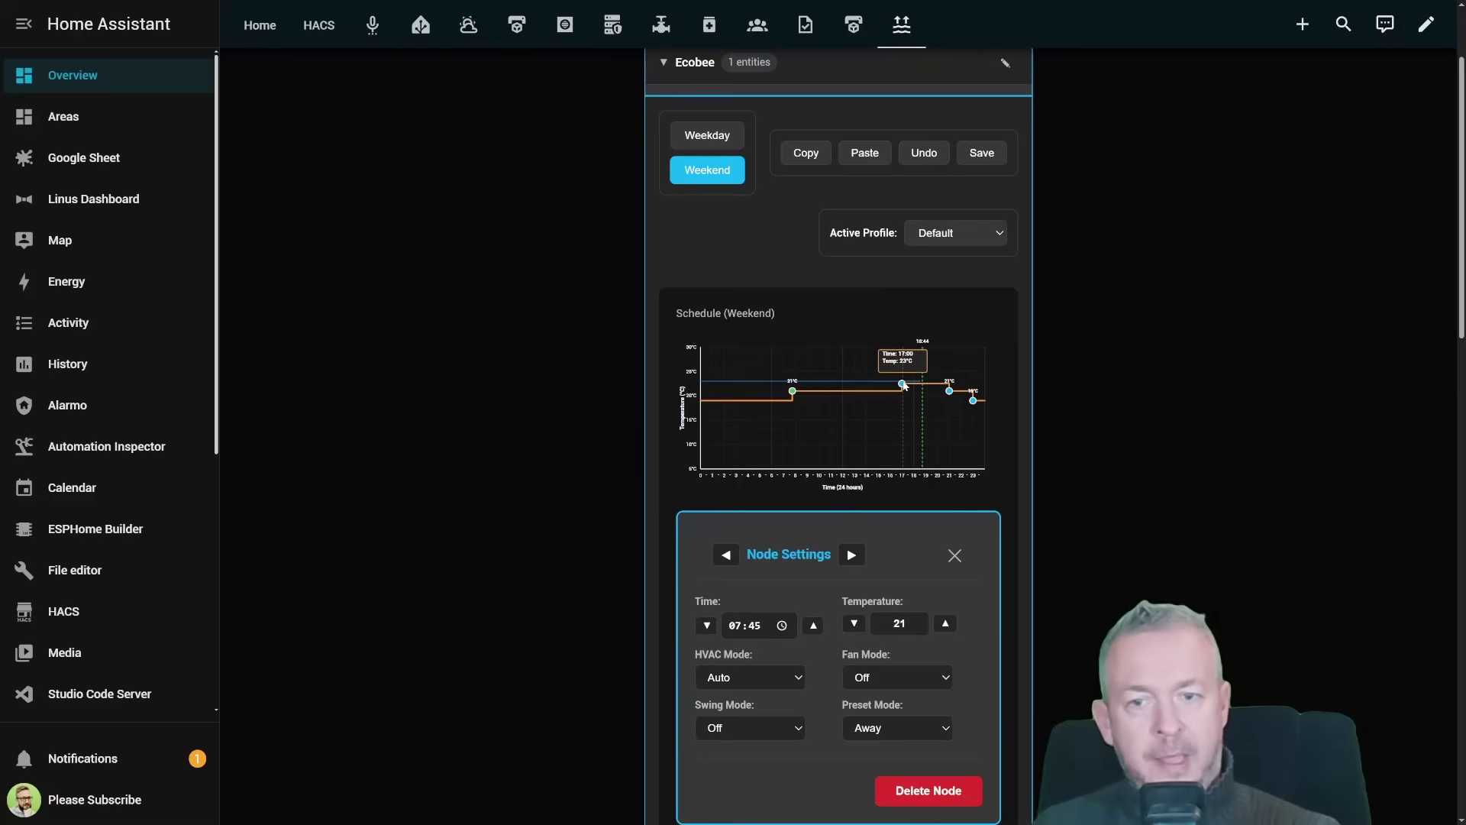
pyautogui.moveTo(904, 385); pyautogui.dragTo(909, 391)
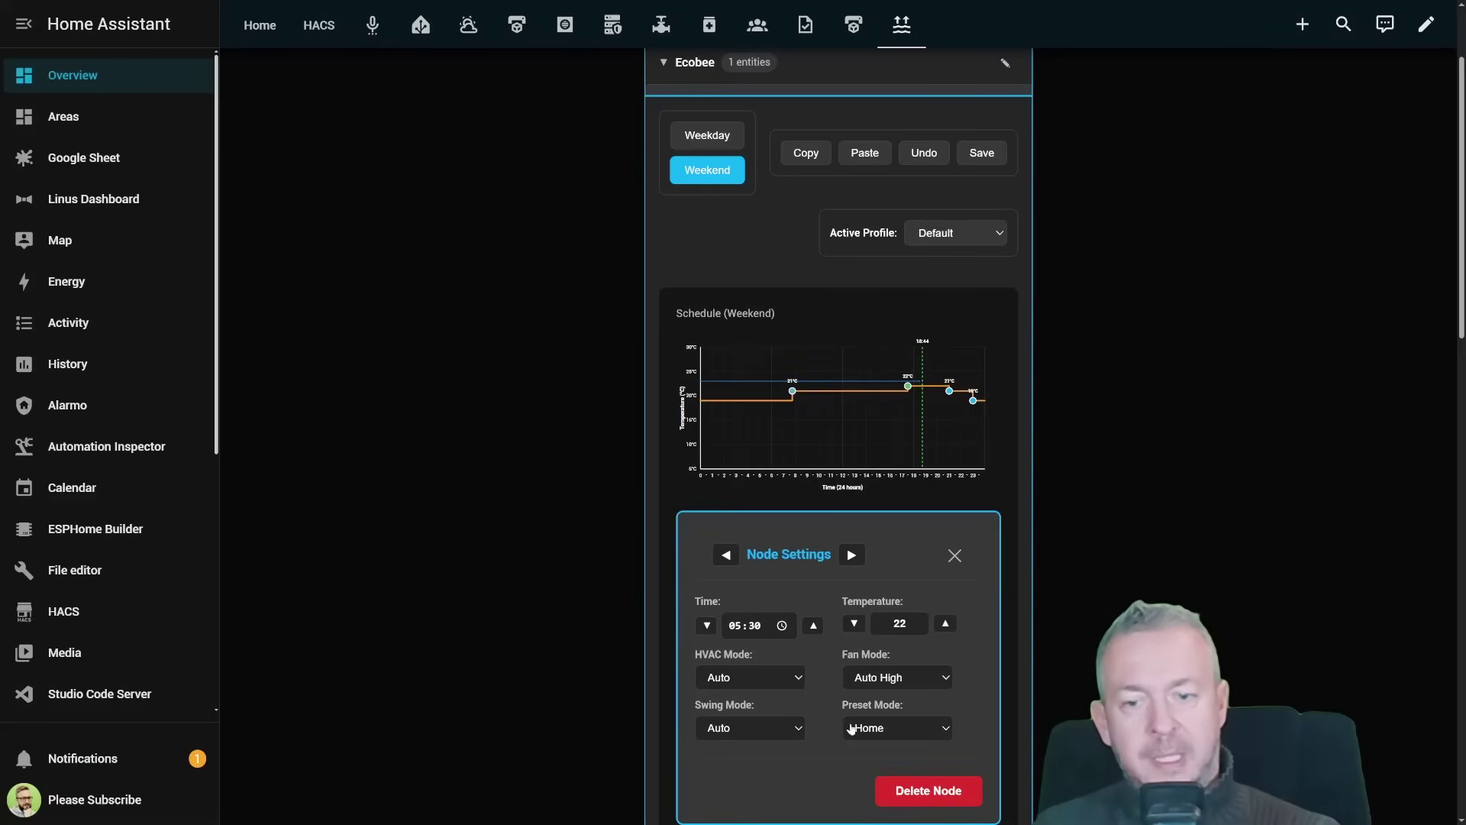
pyautogui.click(903, 786)
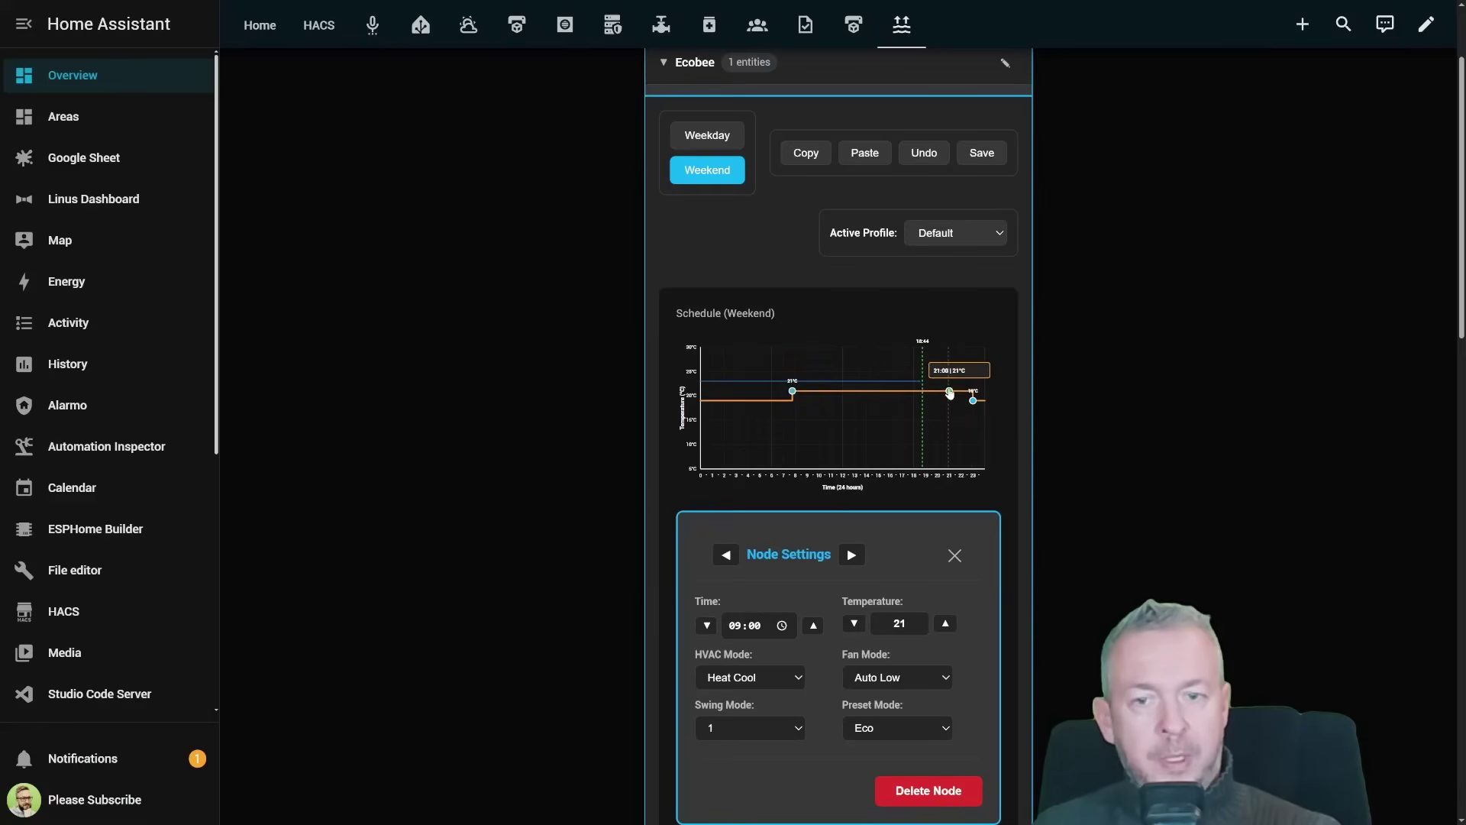
pyautogui.moveTo(949, 391); pyautogui.dragTo(946, 396)
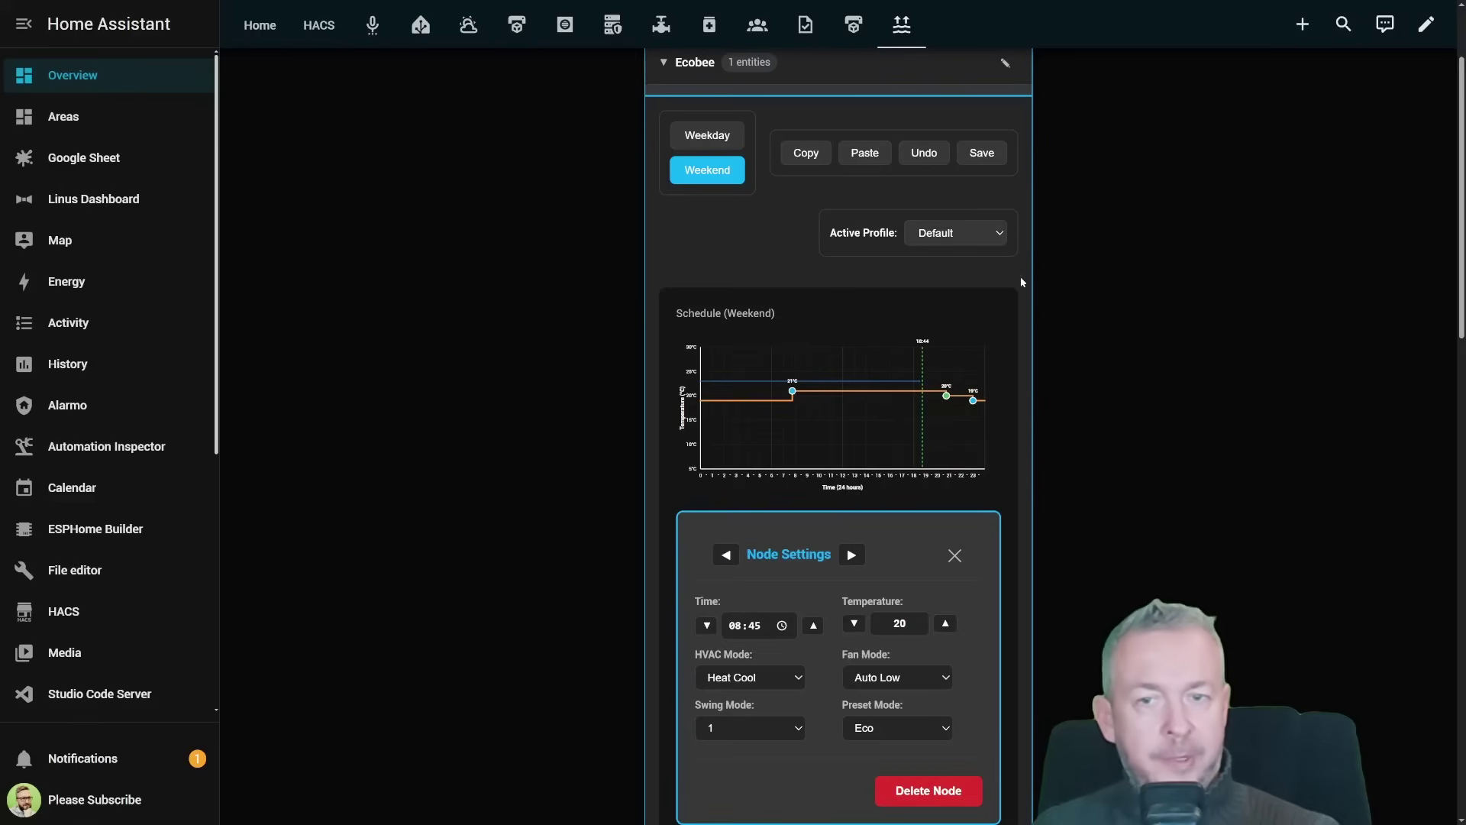
# Step: Review the Ecobee weekday and weekend schedules and save the changes
pyautogui.click(678, 136)
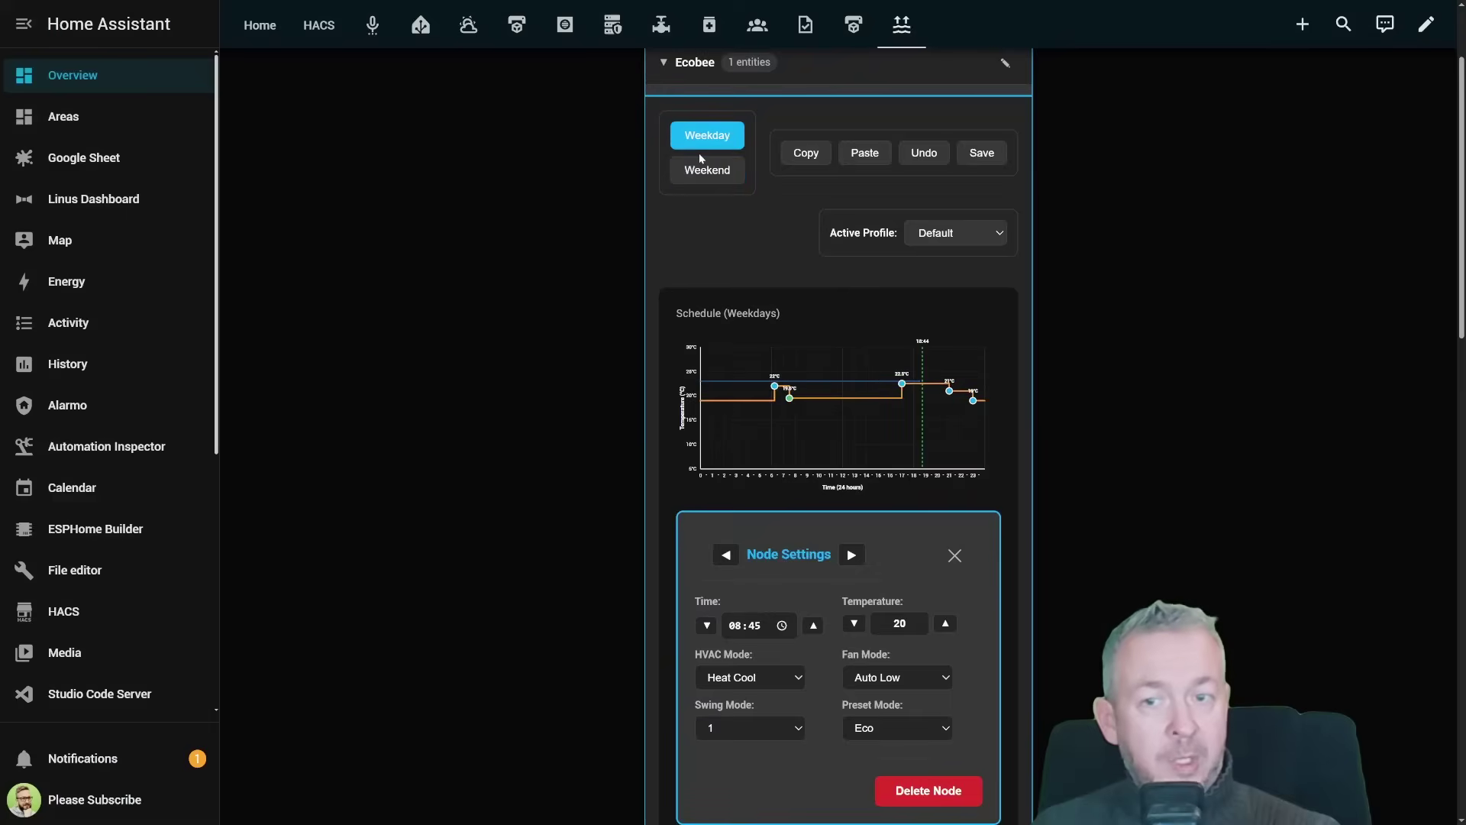
pyautogui.click(703, 168)
pyautogui.click(704, 150)
pyautogui.click(701, 177)
pyautogui.click(711, 136)
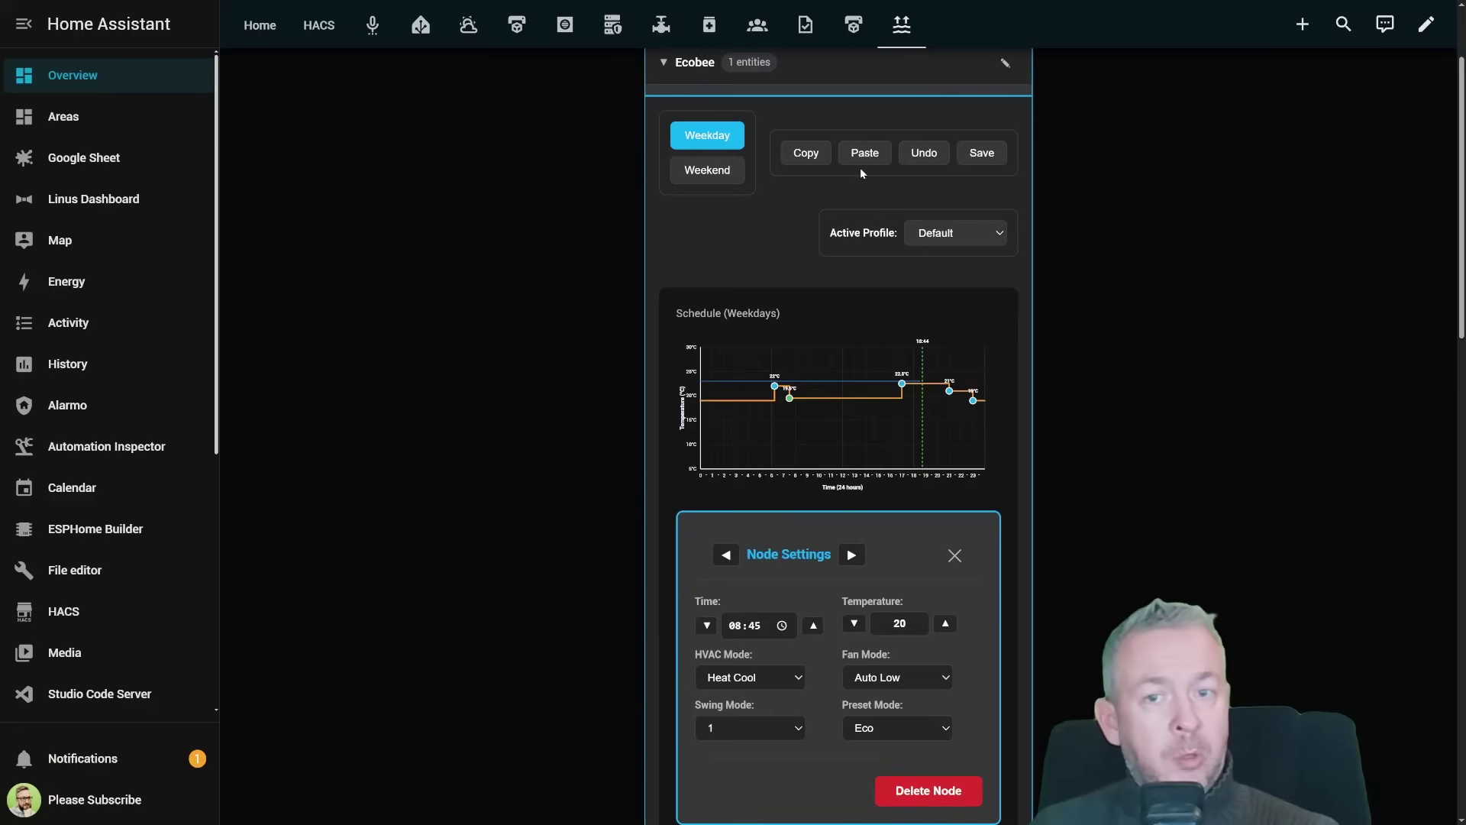
pyautogui.click(1002, 154)
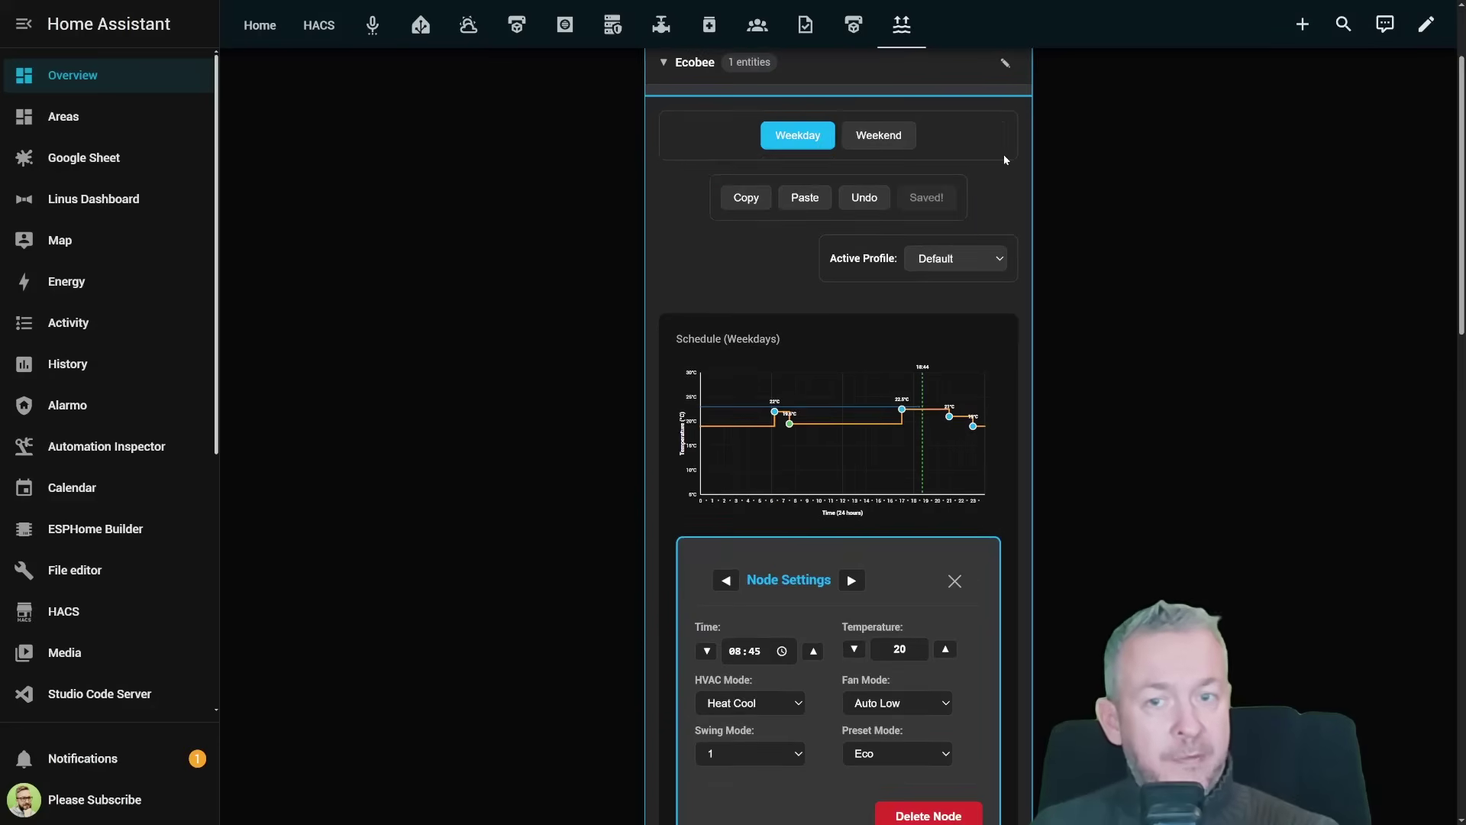
# Step: Copy the Ecobee weekday schedule and expand the HVAC group
pyautogui.click(678, 166)
pyautogui.click(704, 132)
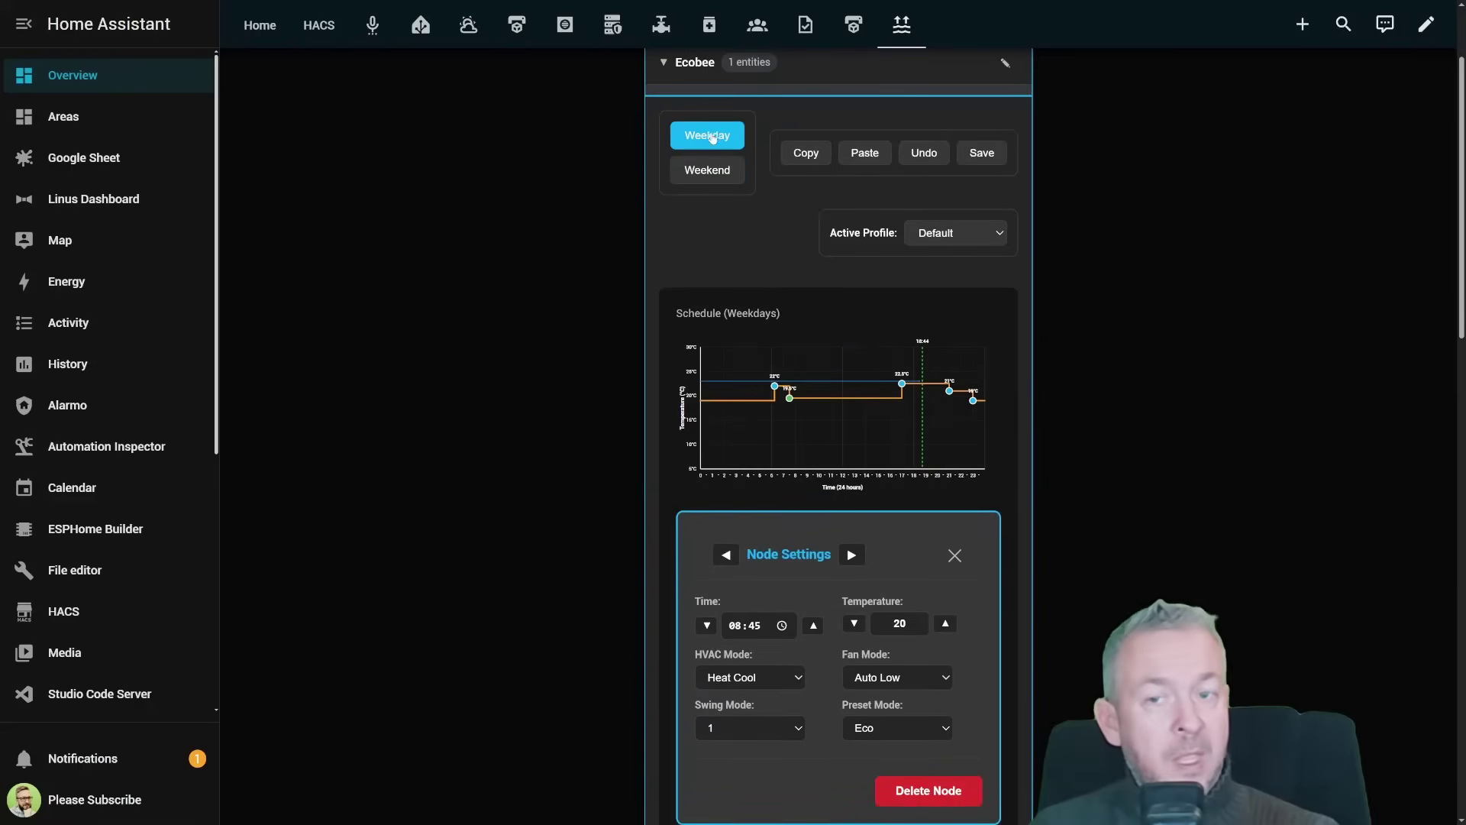
pyautogui.click(808, 156)
pyautogui.scroll(-14, 753, 343)
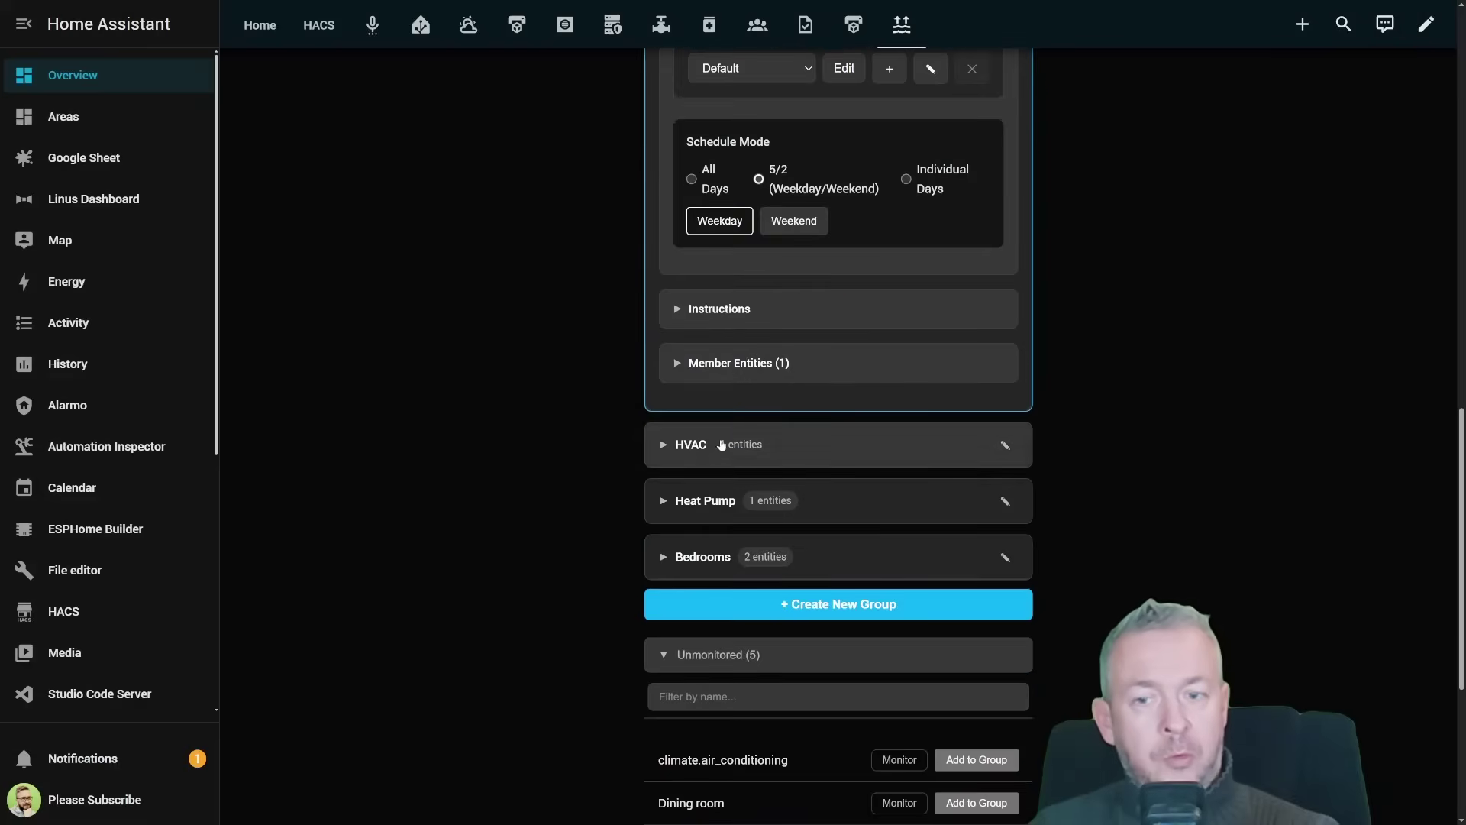
pyautogui.click(699, 449)
pyautogui.scroll(9, 794, 240)
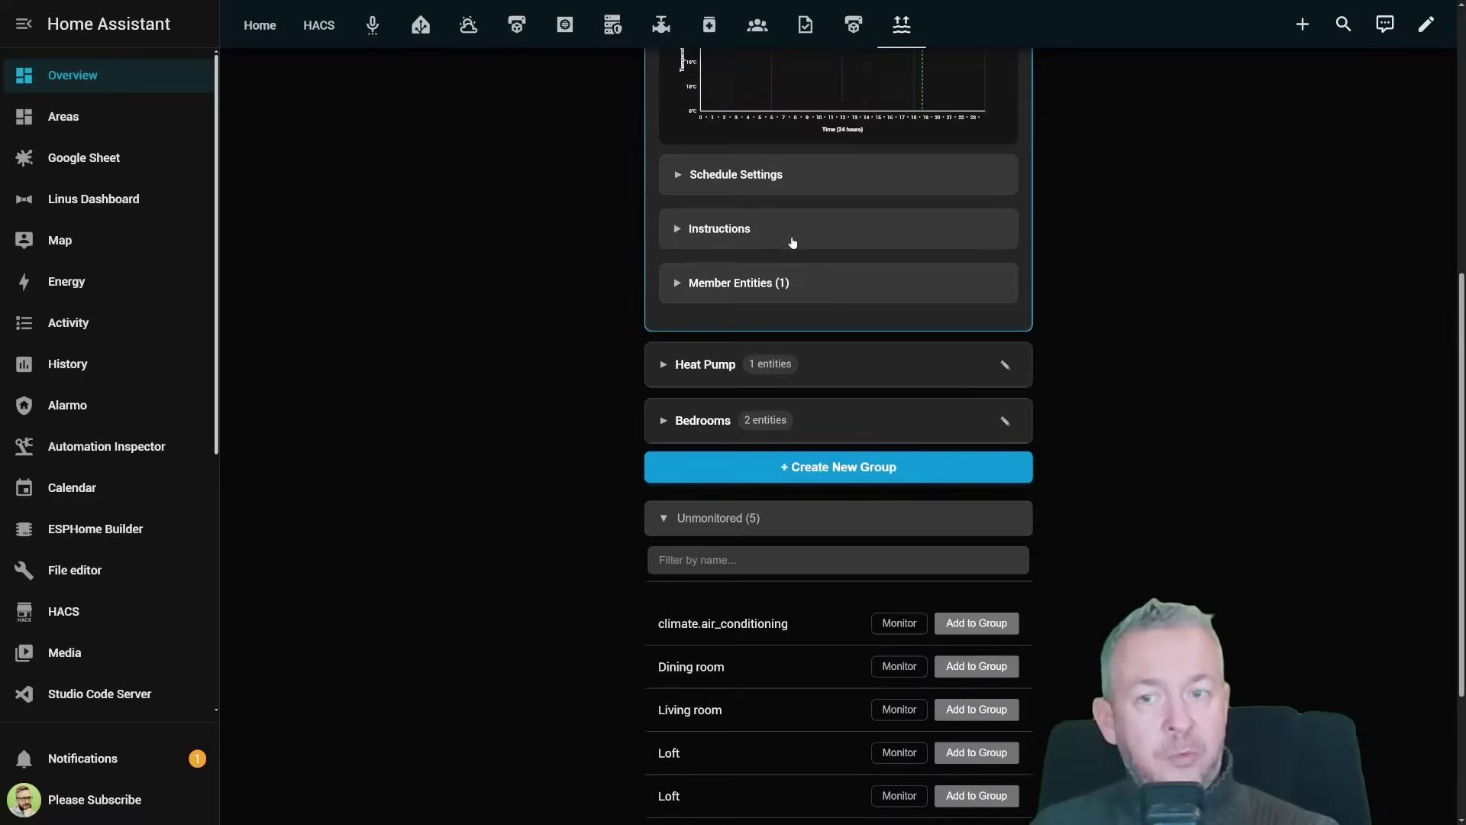
# Step: Paste the copied schedule into HVAC and switch its scheduling from 5/2 to Individual Days
pyautogui.click(798, 288)
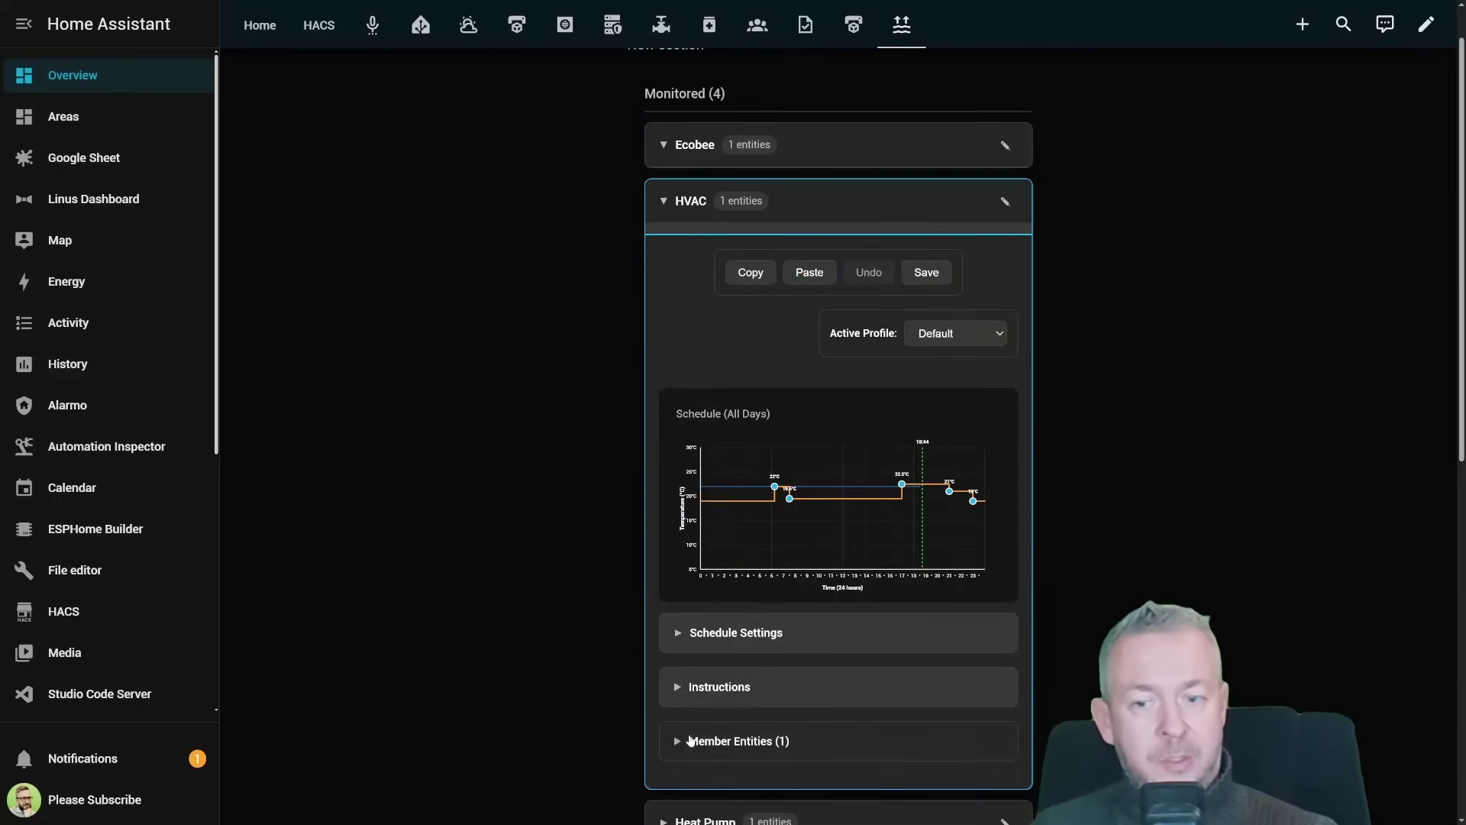
pyautogui.click(695, 645)
pyautogui.scroll(-4, 754, 725)
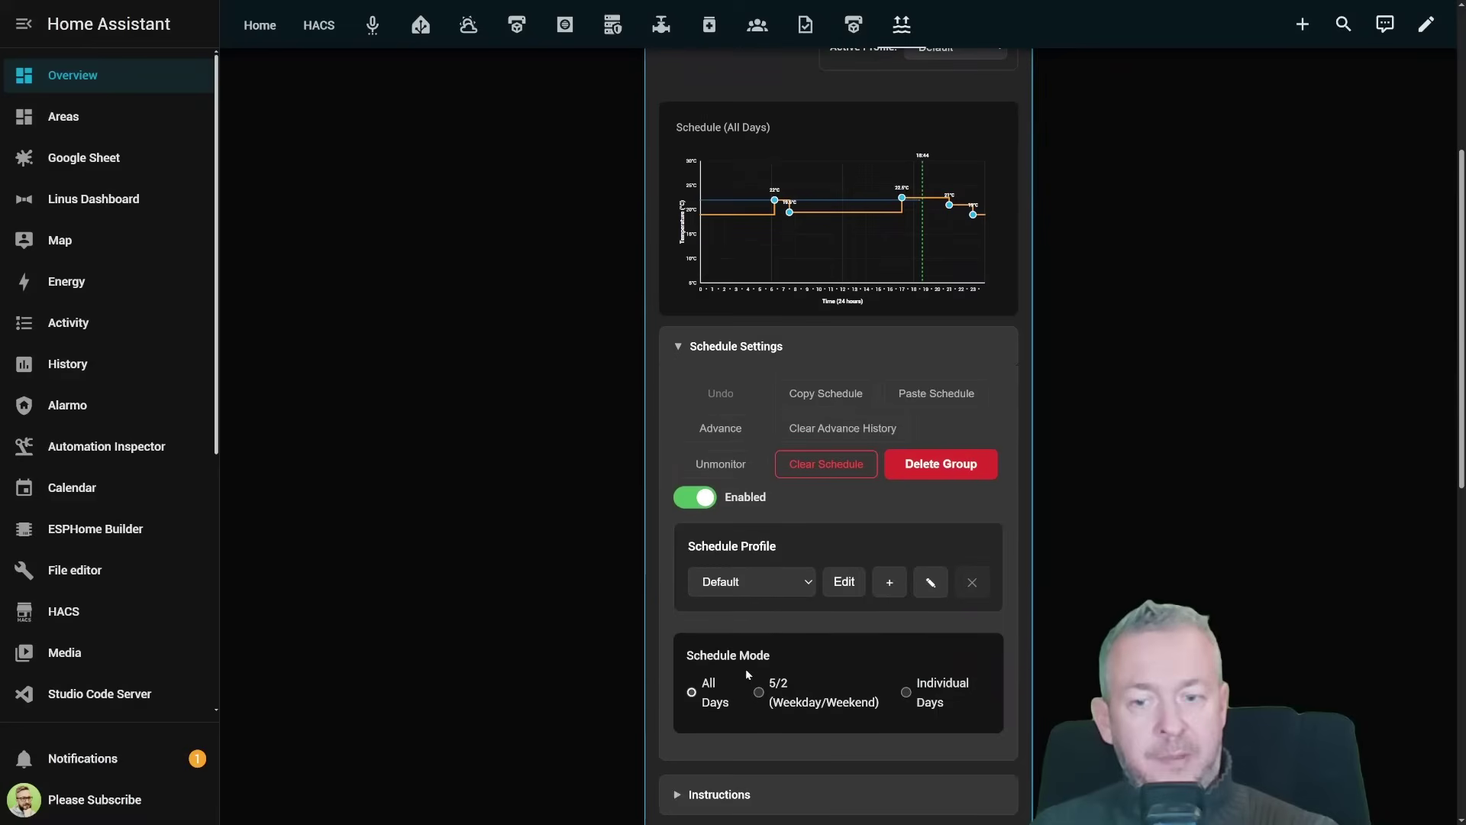
pyautogui.scroll(-2, 739, 617)
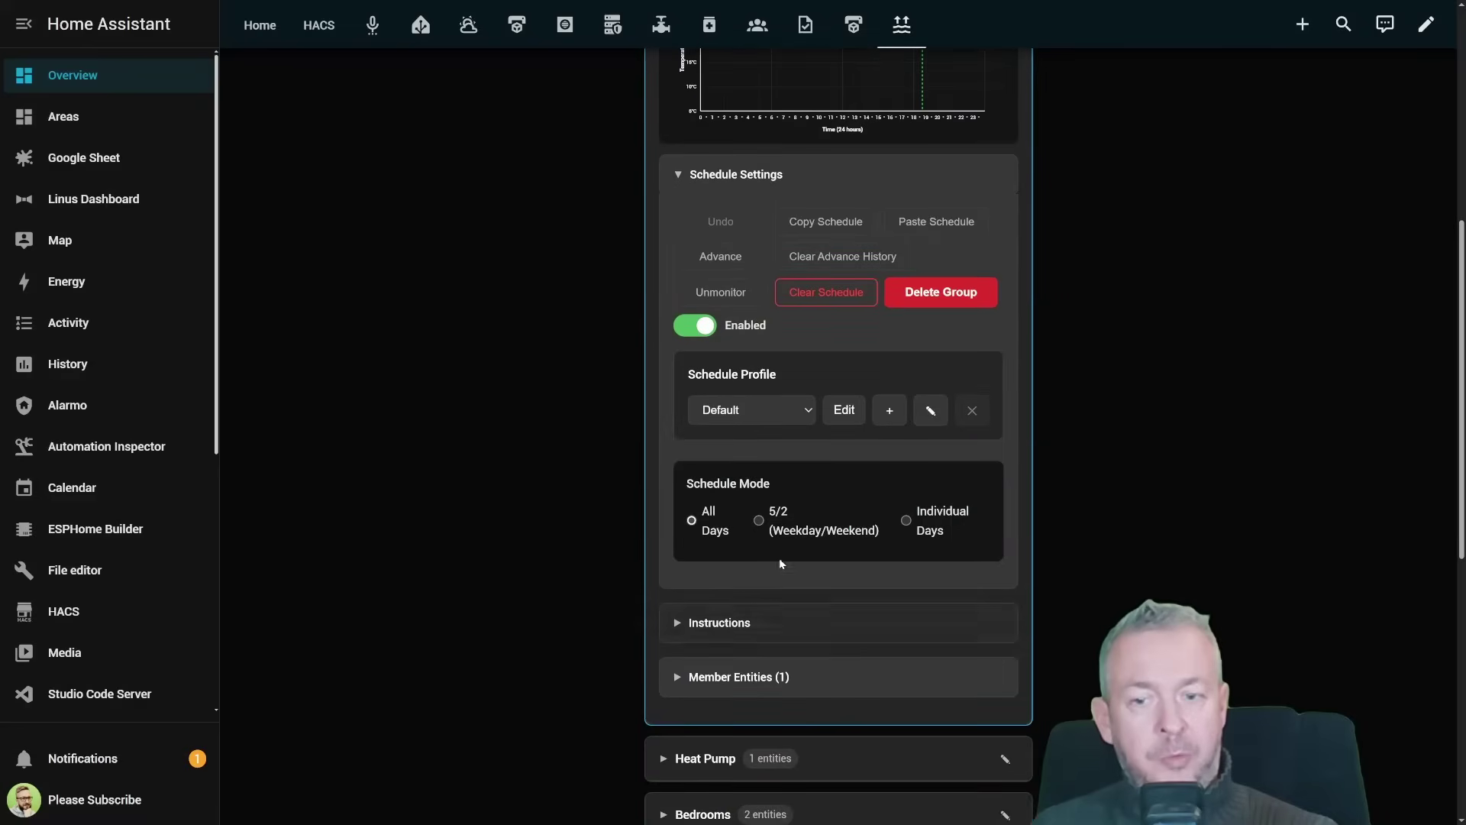
pyautogui.click(760, 522)
pyautogui.scroll(4, 762, 233)
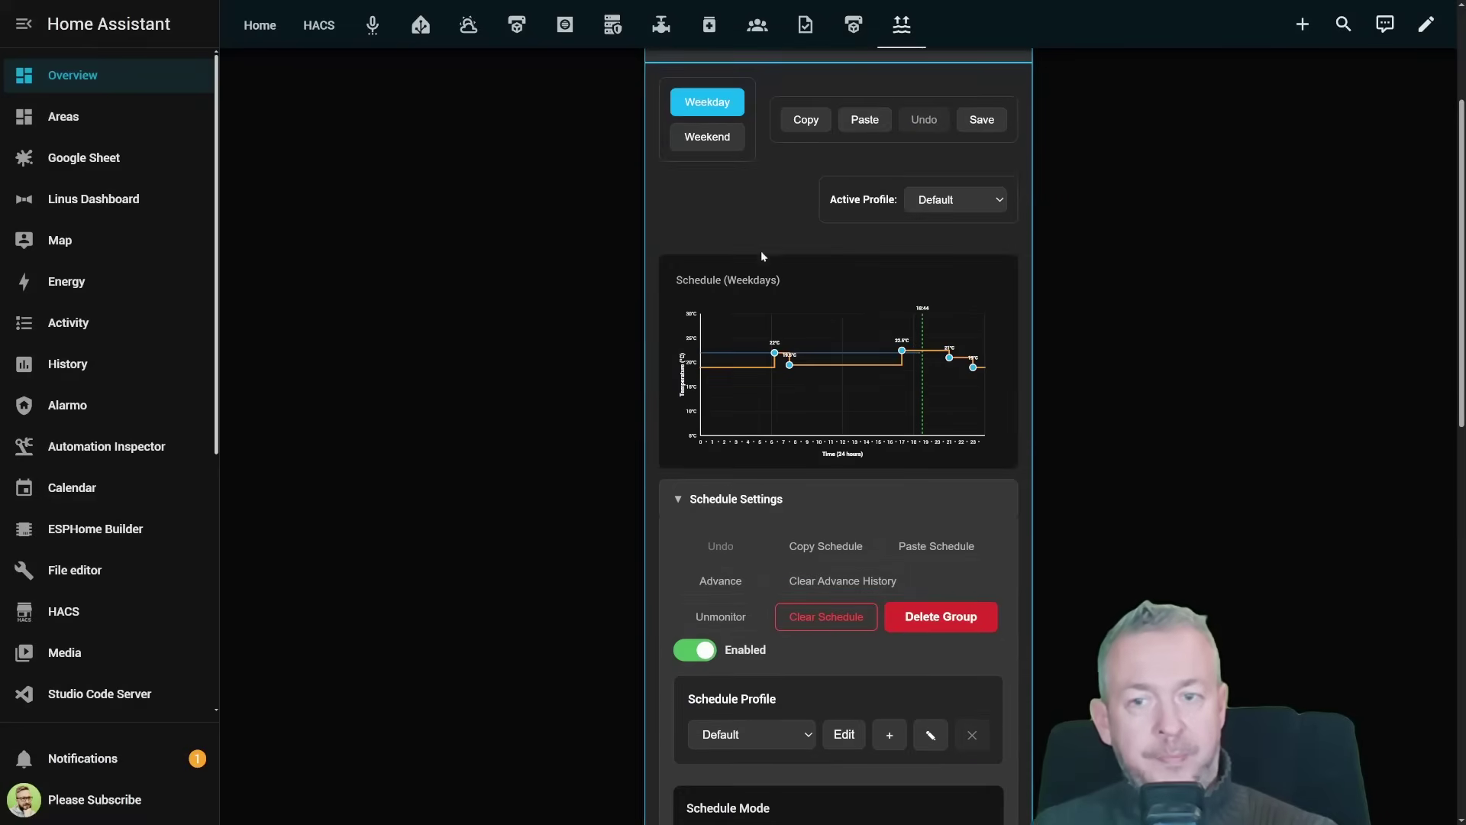
pyautogui.click(706, 140)
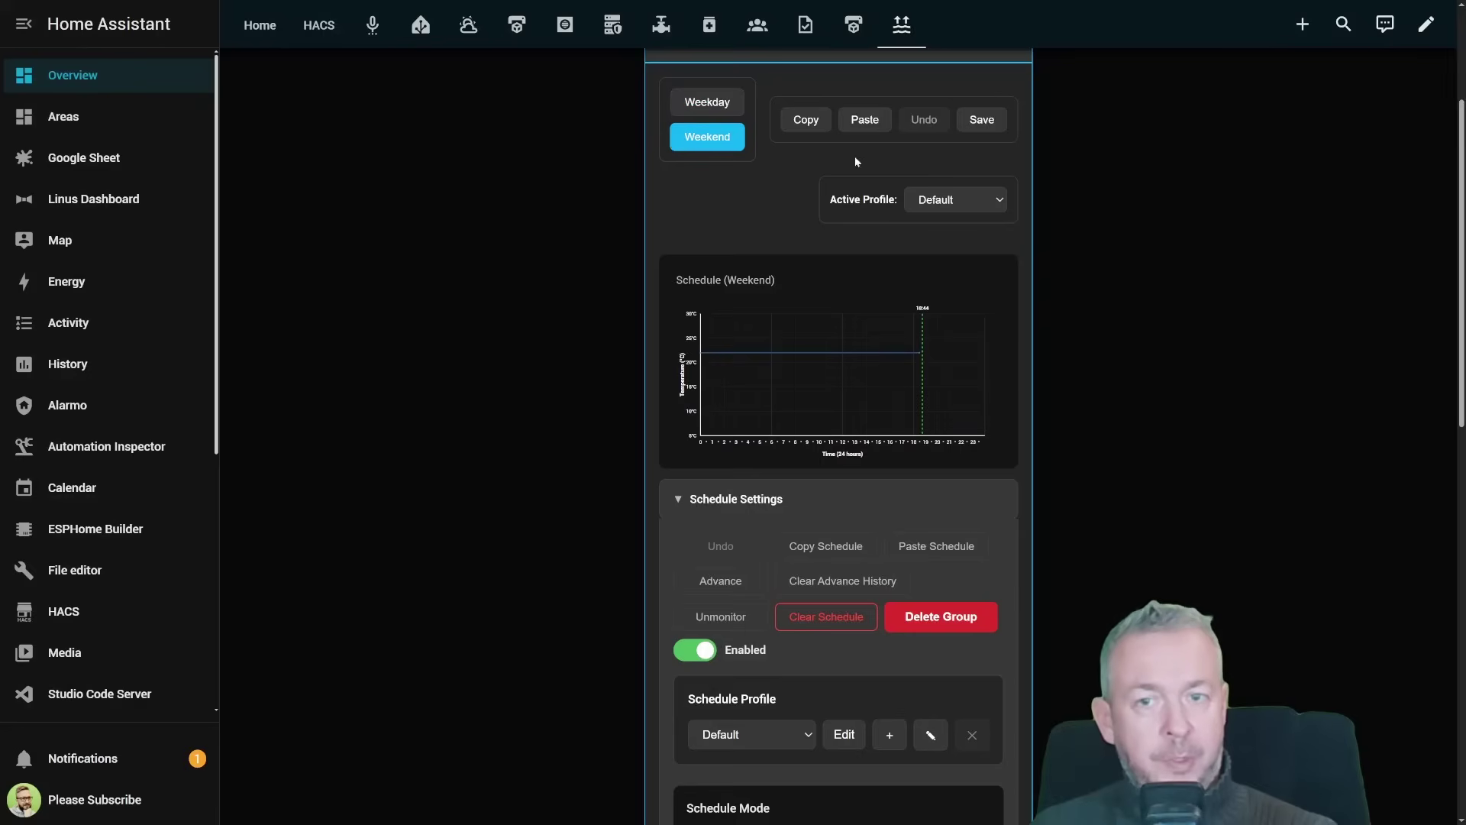
pyautogui.click(707, 102)
pyautogui.scroll(-5, 840, 382)
pyautogui.click(908, 442)
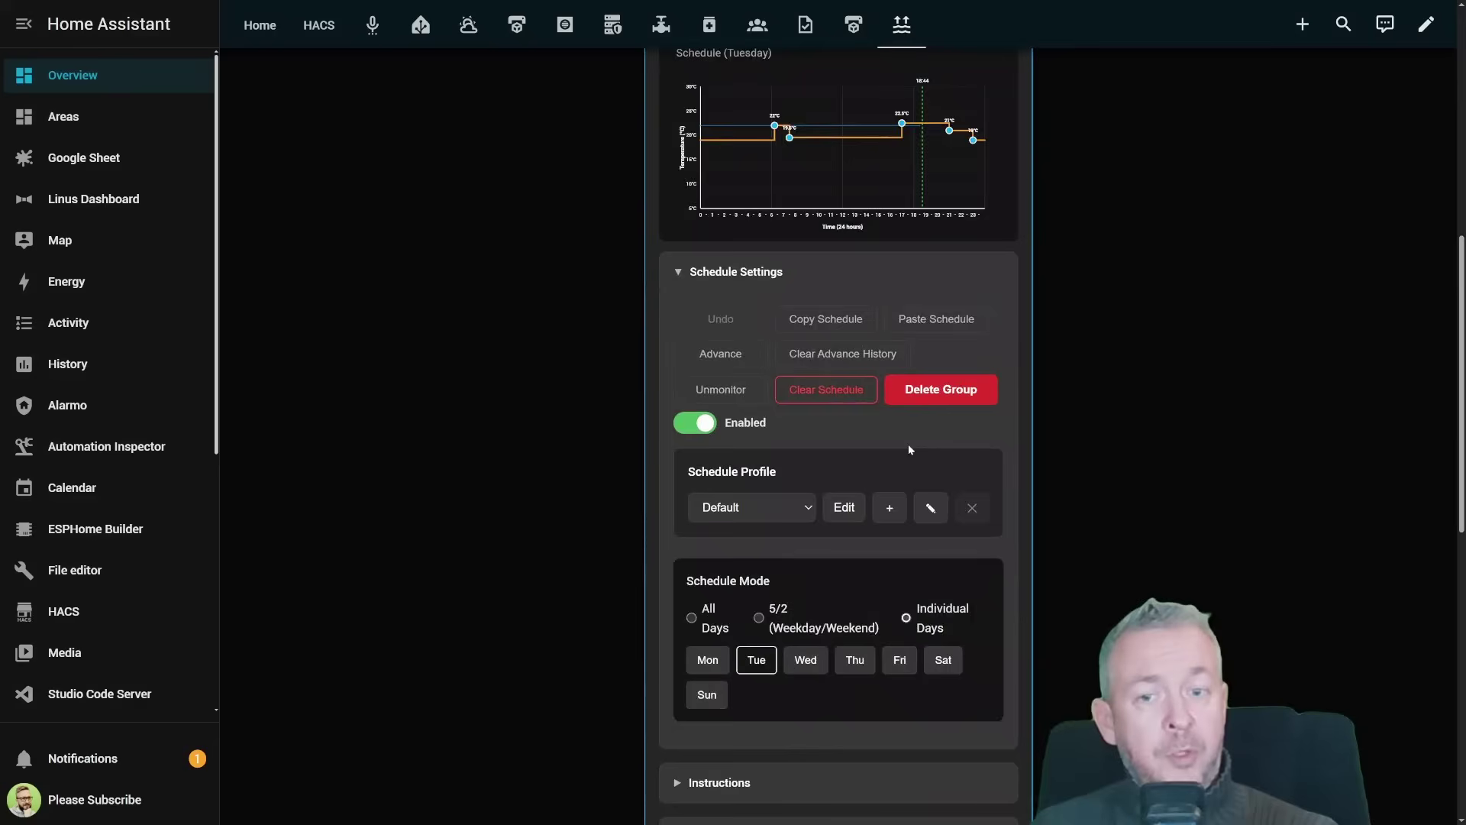
pyautogui.scroll(8, 851, 451)
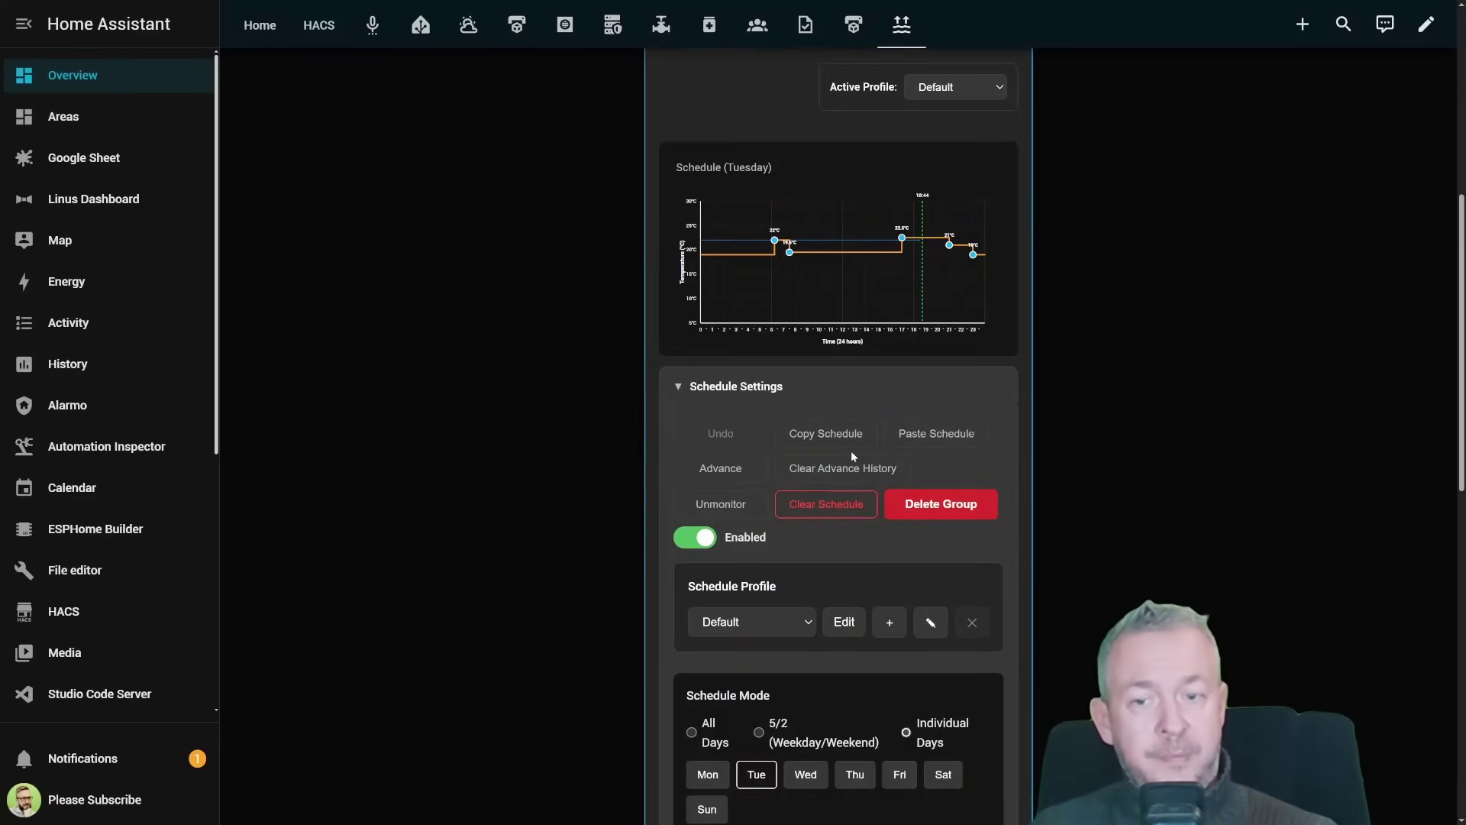
# Step: Paste the copied schedule into Monday, Wednesday, Thursday, Friday and Saturday, then save
pyautogui.click(707, 277)
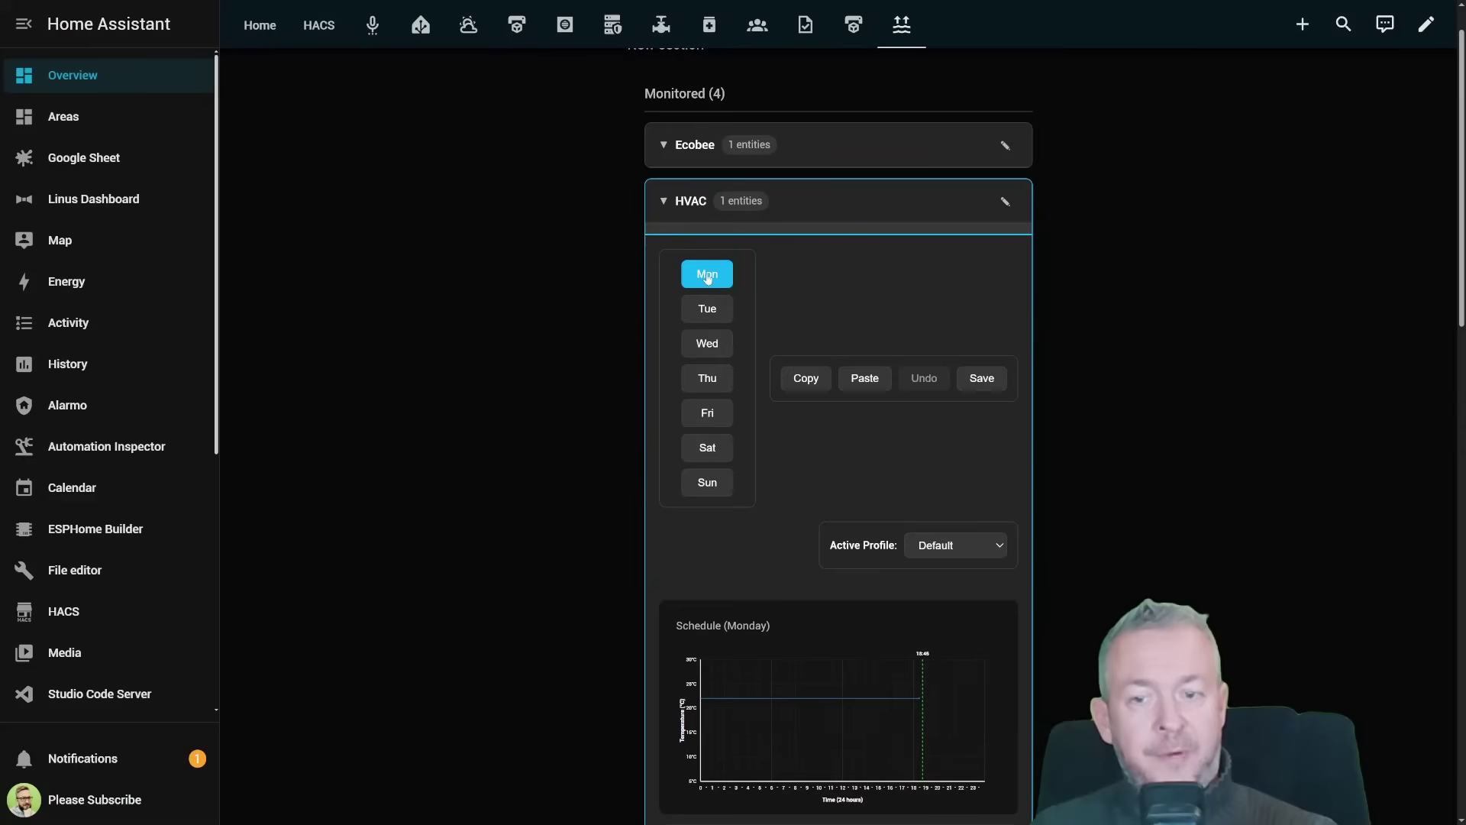
pyautogui.click(853, 380)
pyautogui.click(711, 344)
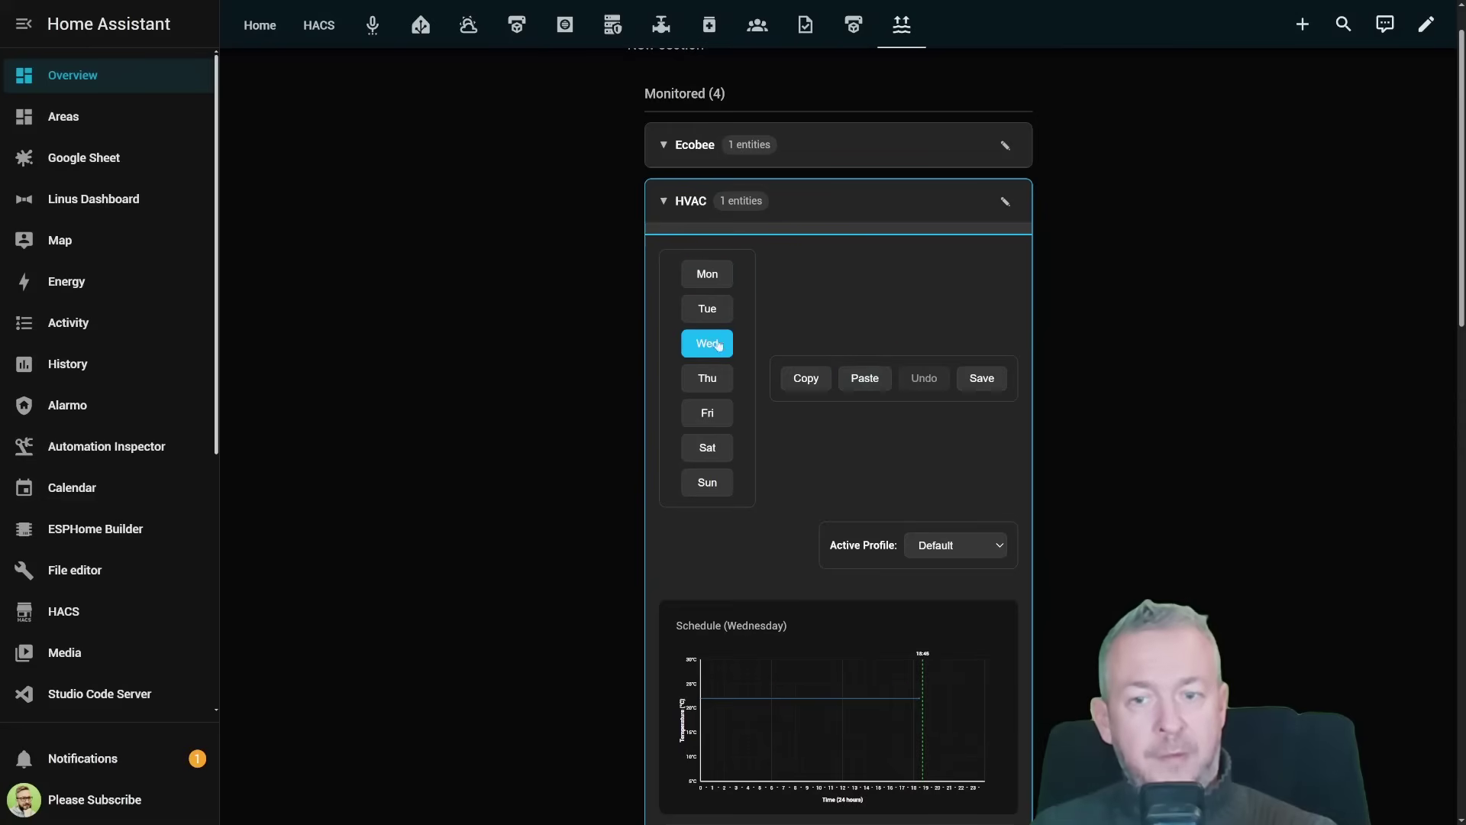
pyautogui.click(859, 378)
pyautogui.click(688, 378)
pyautogui.click(861, 378)
pyautogui.click(708, 412)
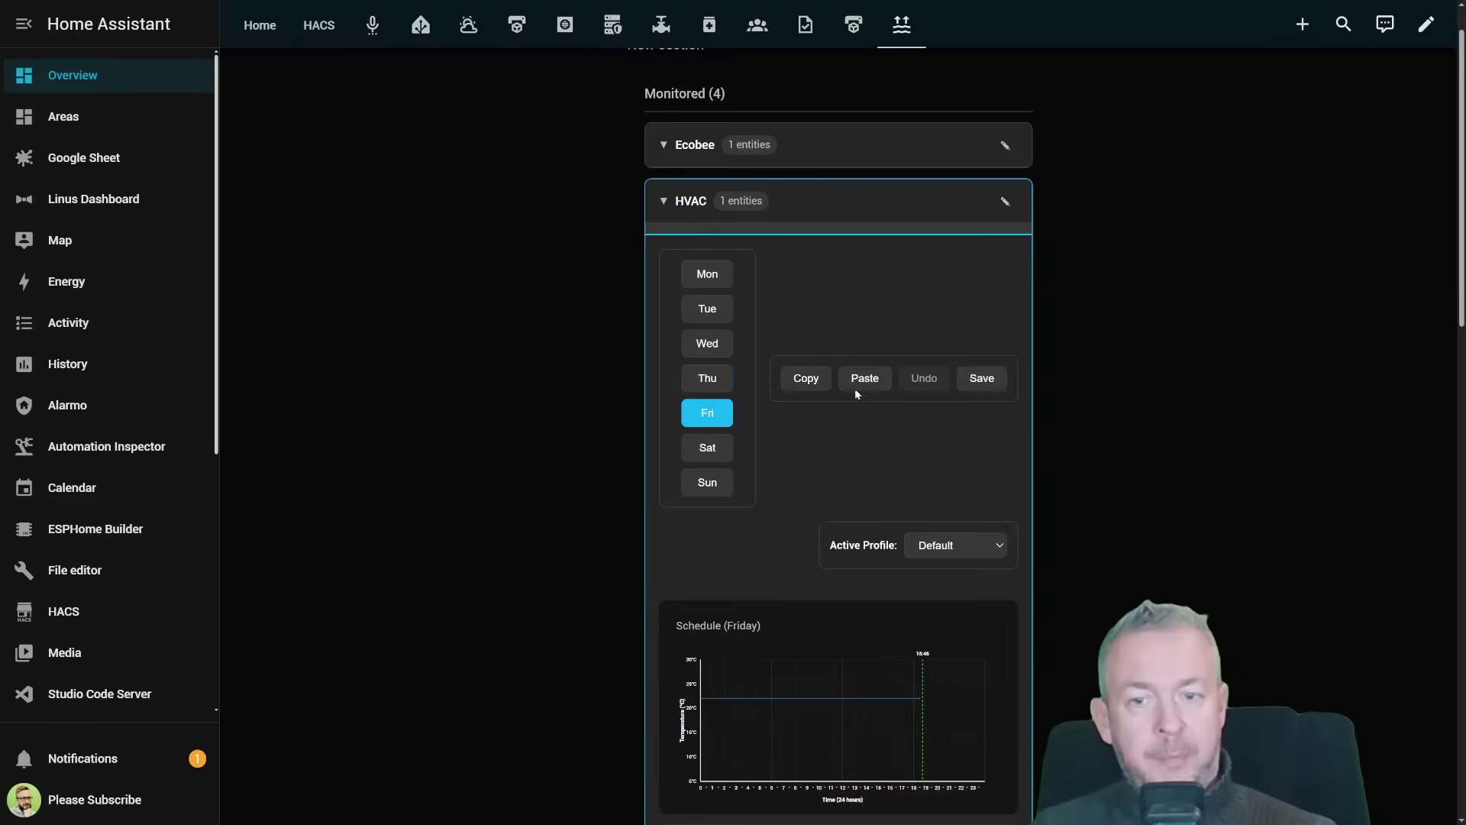
pyautogui.click(863, 379)
pyautogui.click(706, 443)
pyautogui.click(865, 378)
pyautogui.click(967, 378)
pyautogui.scroll(-9, 744, 296)
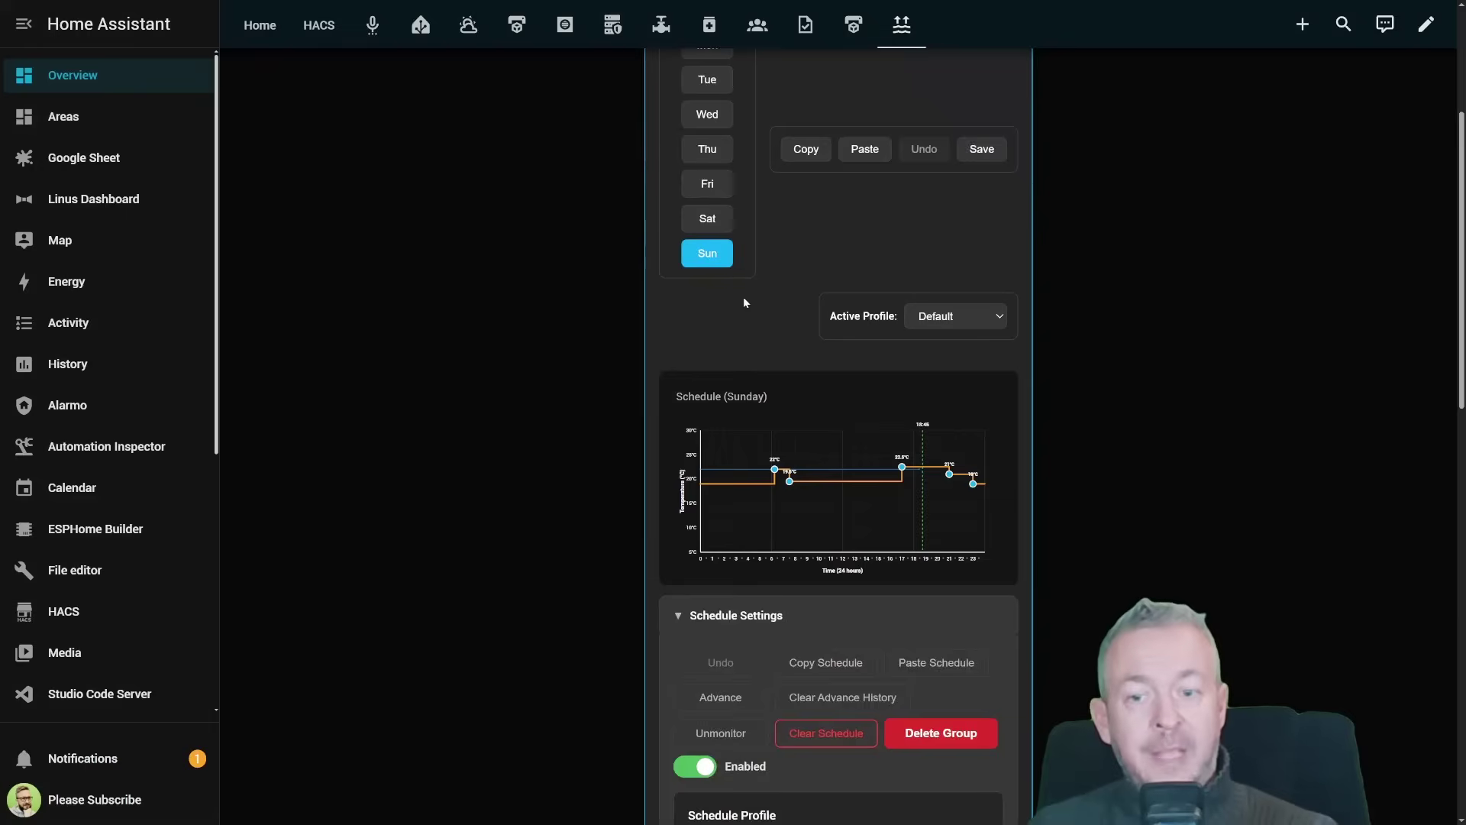
pyautogui.scroll(9, 744, 309)
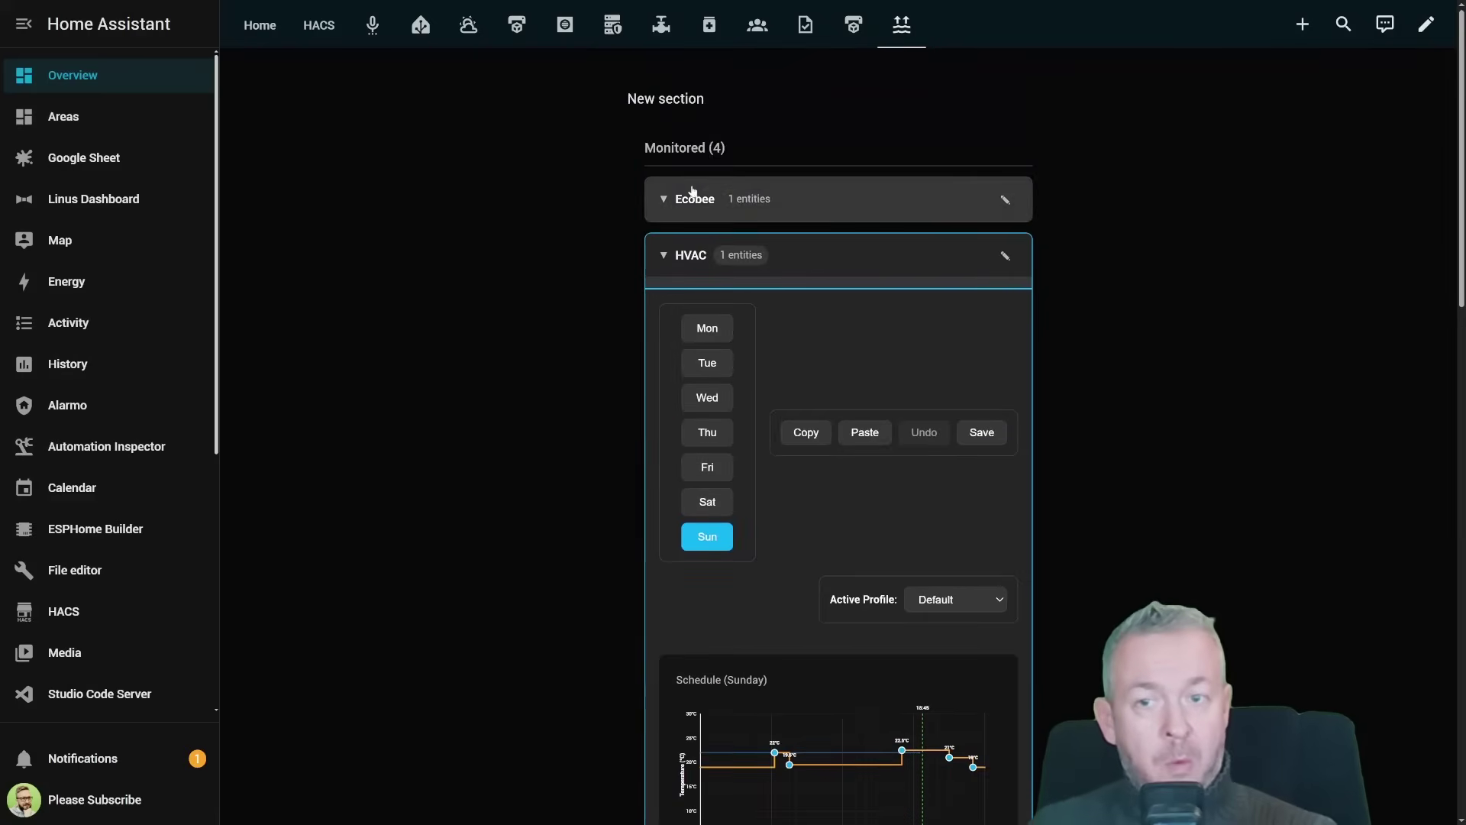
# Step: Inspect the Ecobee 06:15 22°C node's preset modes and expand HVAC to compare its nodes
pyautogui.click(691, 191)
pyautogui.scroll(-4, 681, 460)
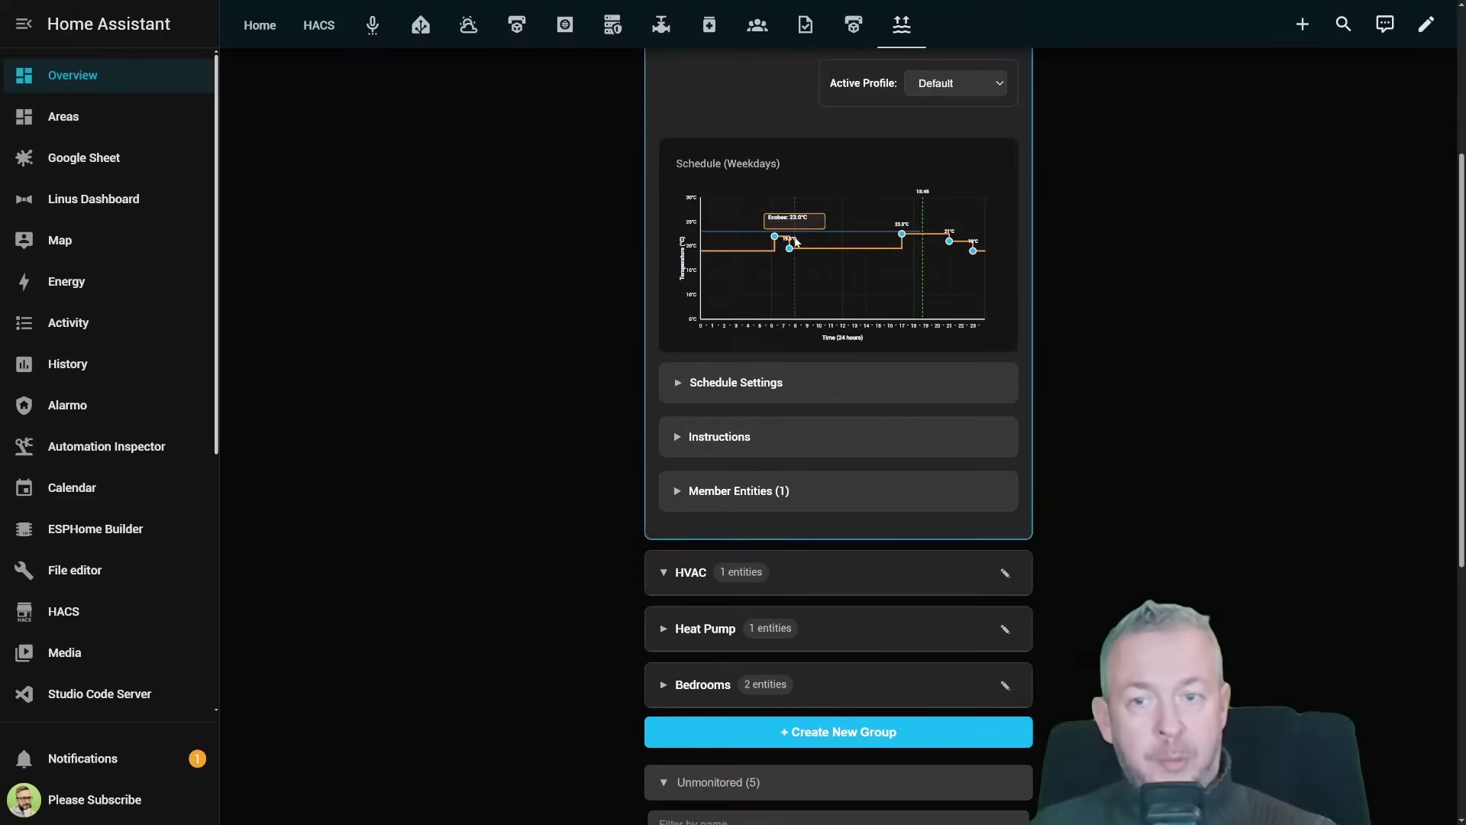
pyautogui.click(774, 236)
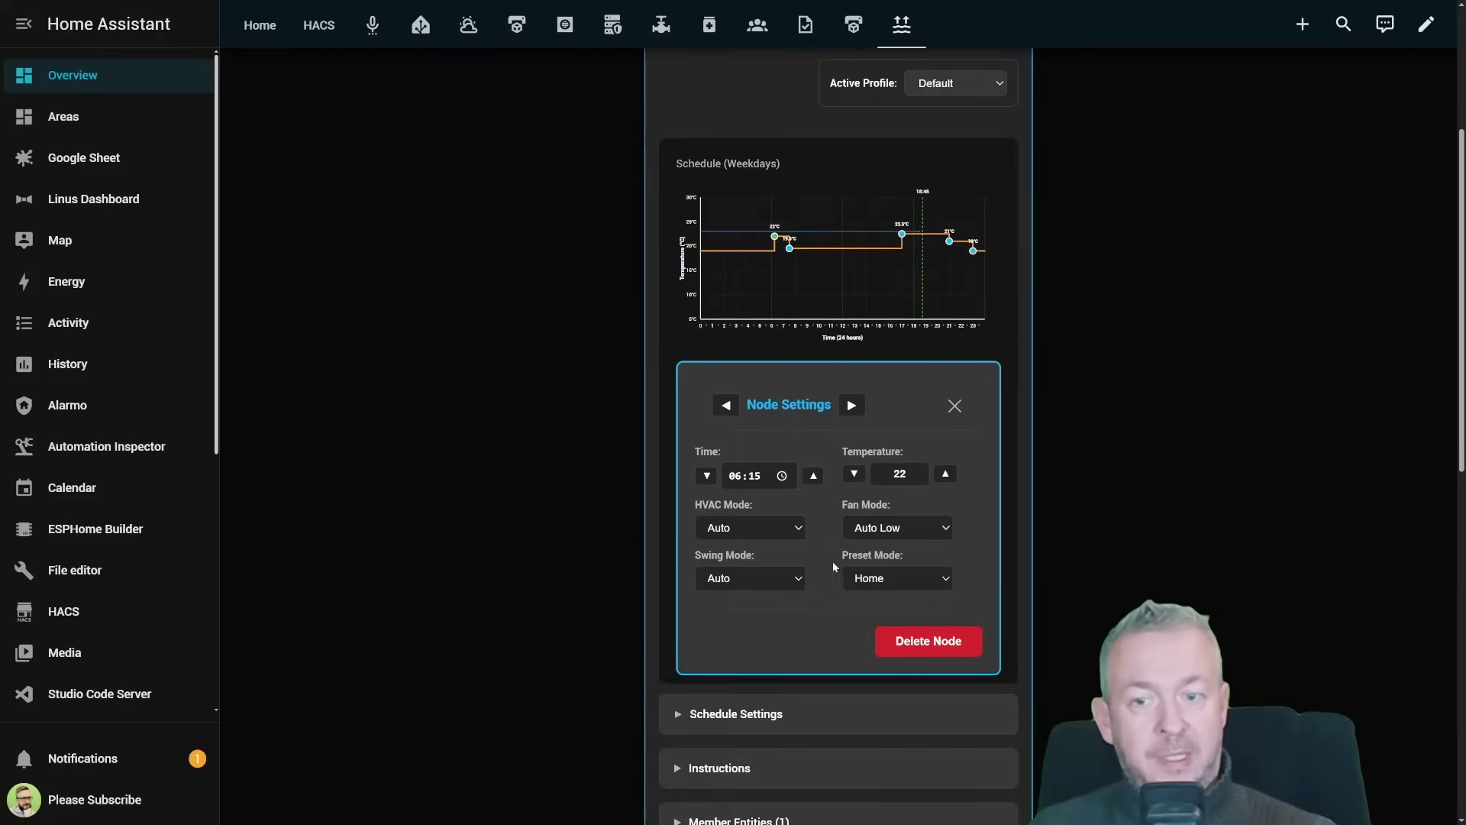
pyautogui.click(871, 578)
pyautogui.scroll(-5, 873, 579)
pyautogui.click(669, 331)
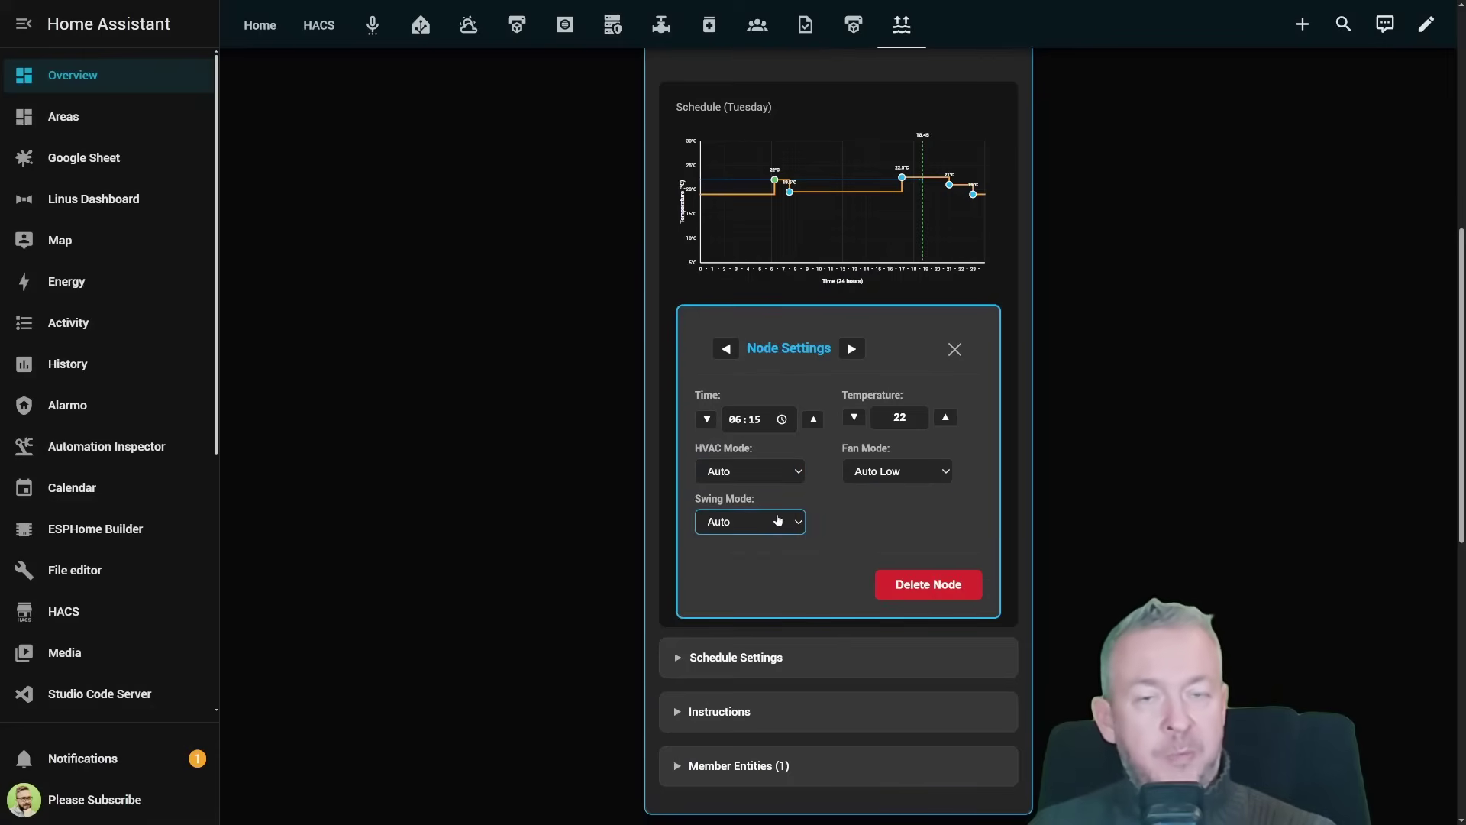
pyautogui.scroll(4, 778, 520)
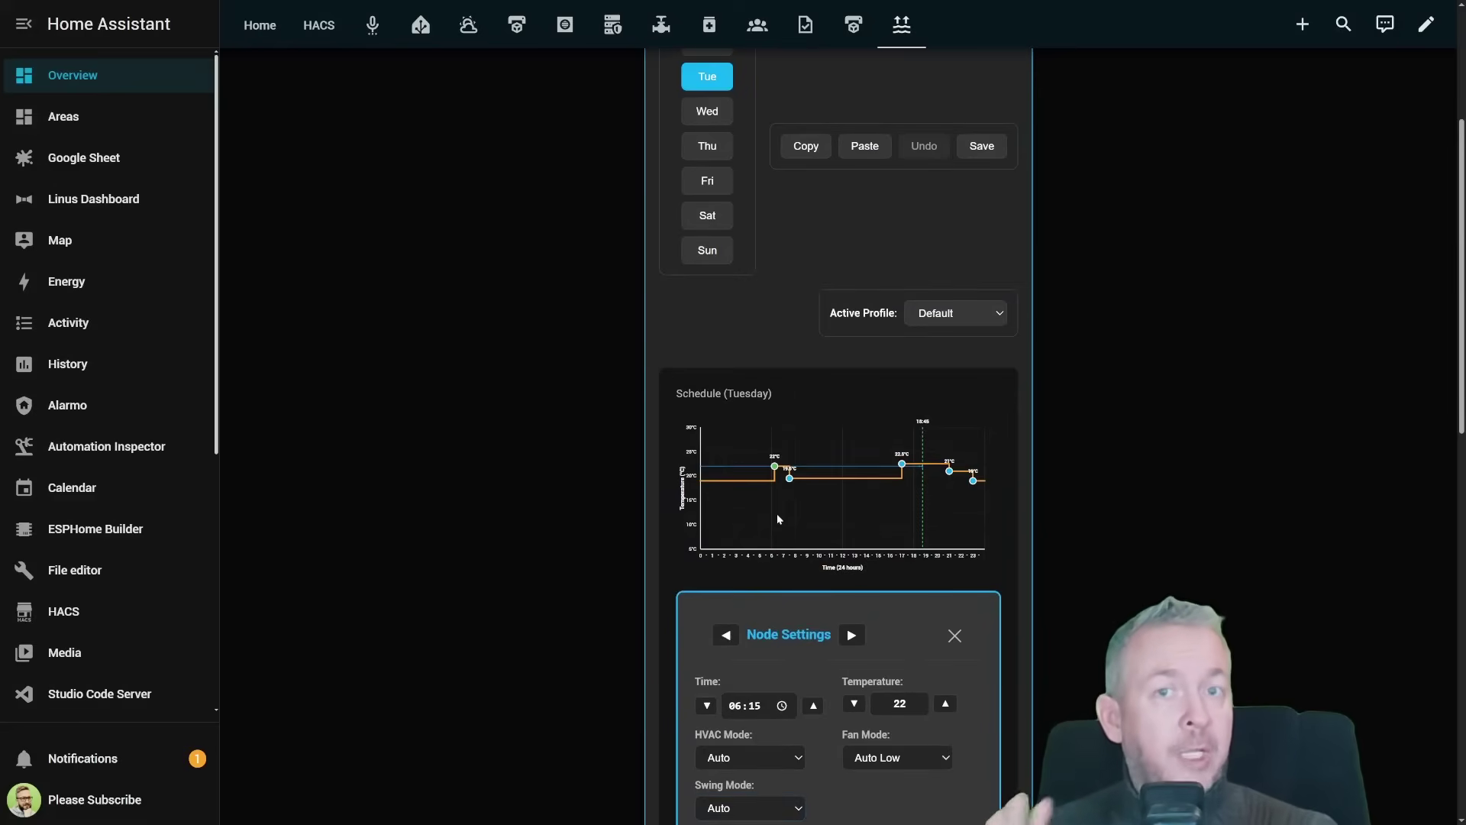
pyautogui.moveTo(772, 531)
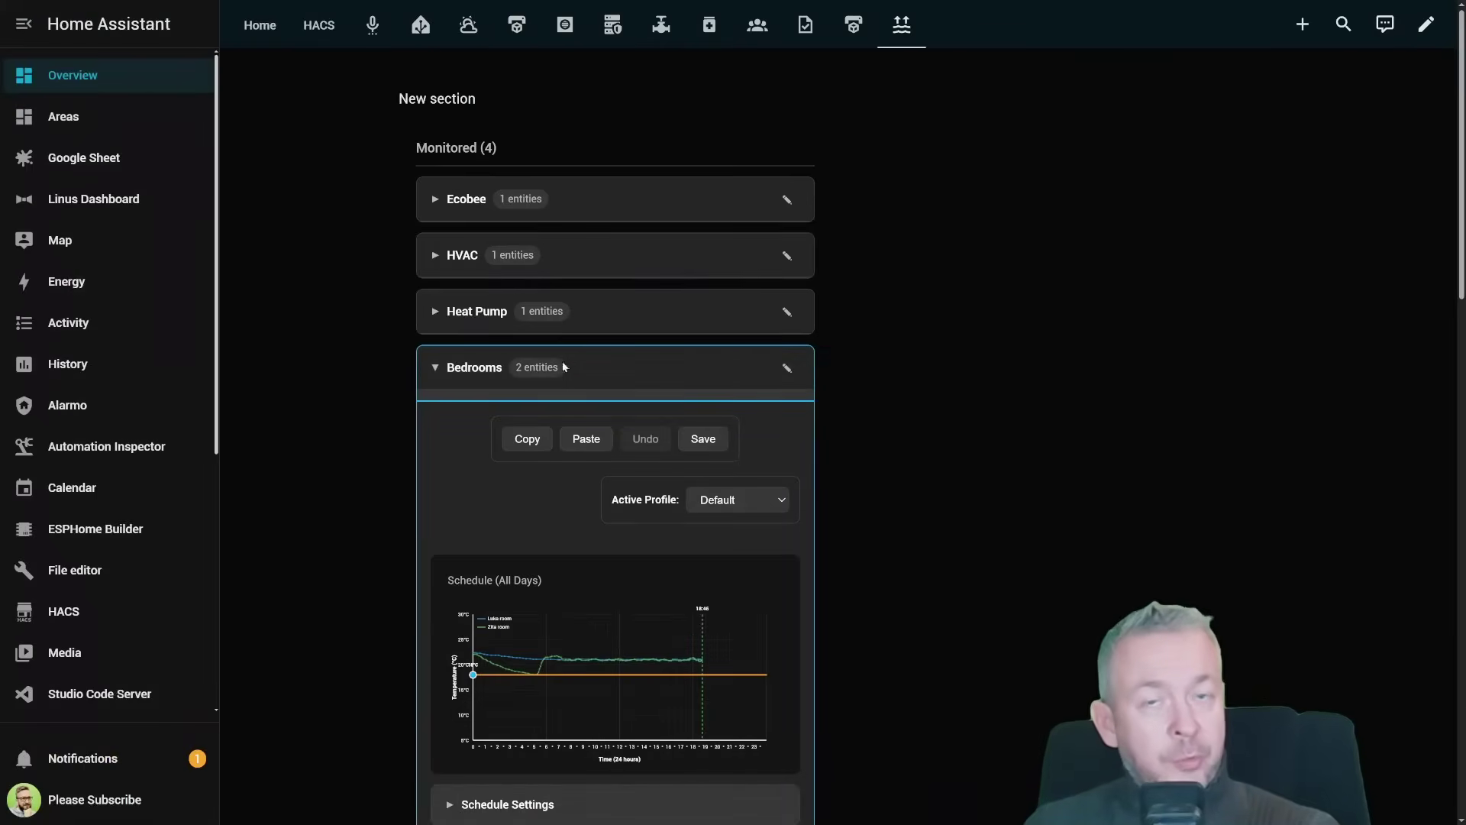
# Step: Open the Bedrooms Schedule Settings to show the Default profile, All Days mode and scheduling enabled
pyautogui.scroll(-4, 468, 543)
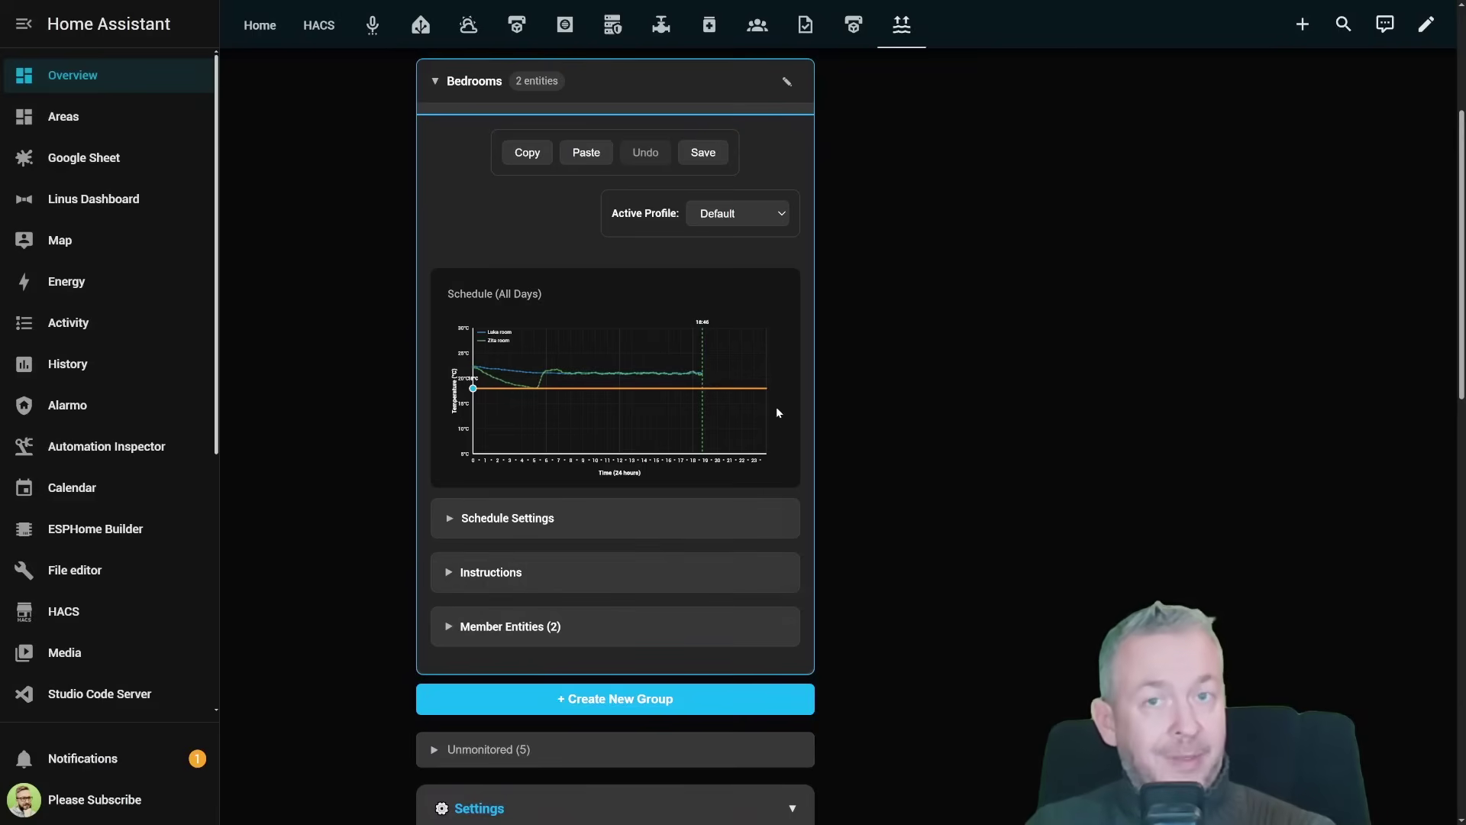
pyautogui.moveTo(735, 436)
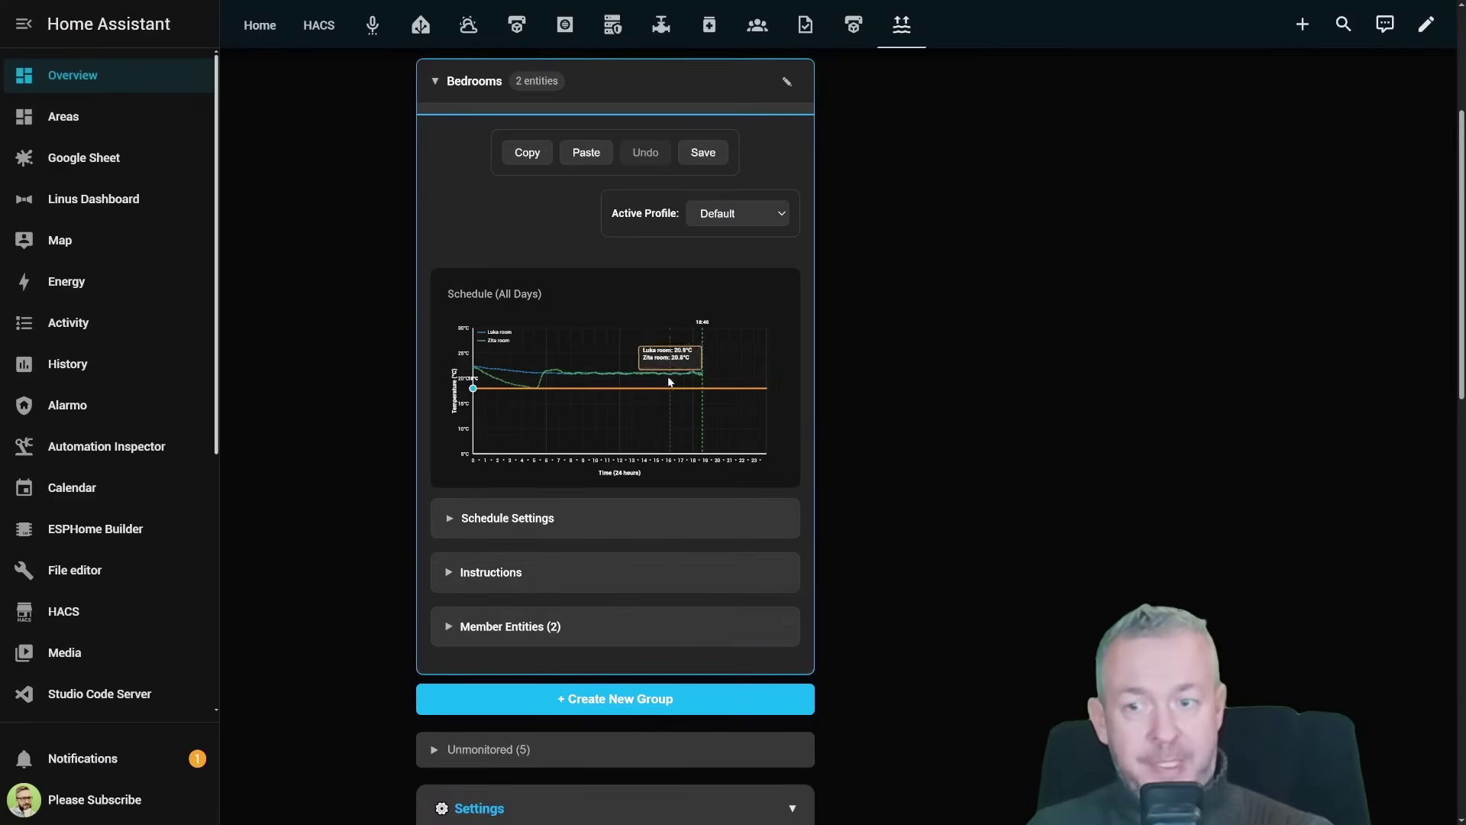
pyautogui.moveTo(489, 364)
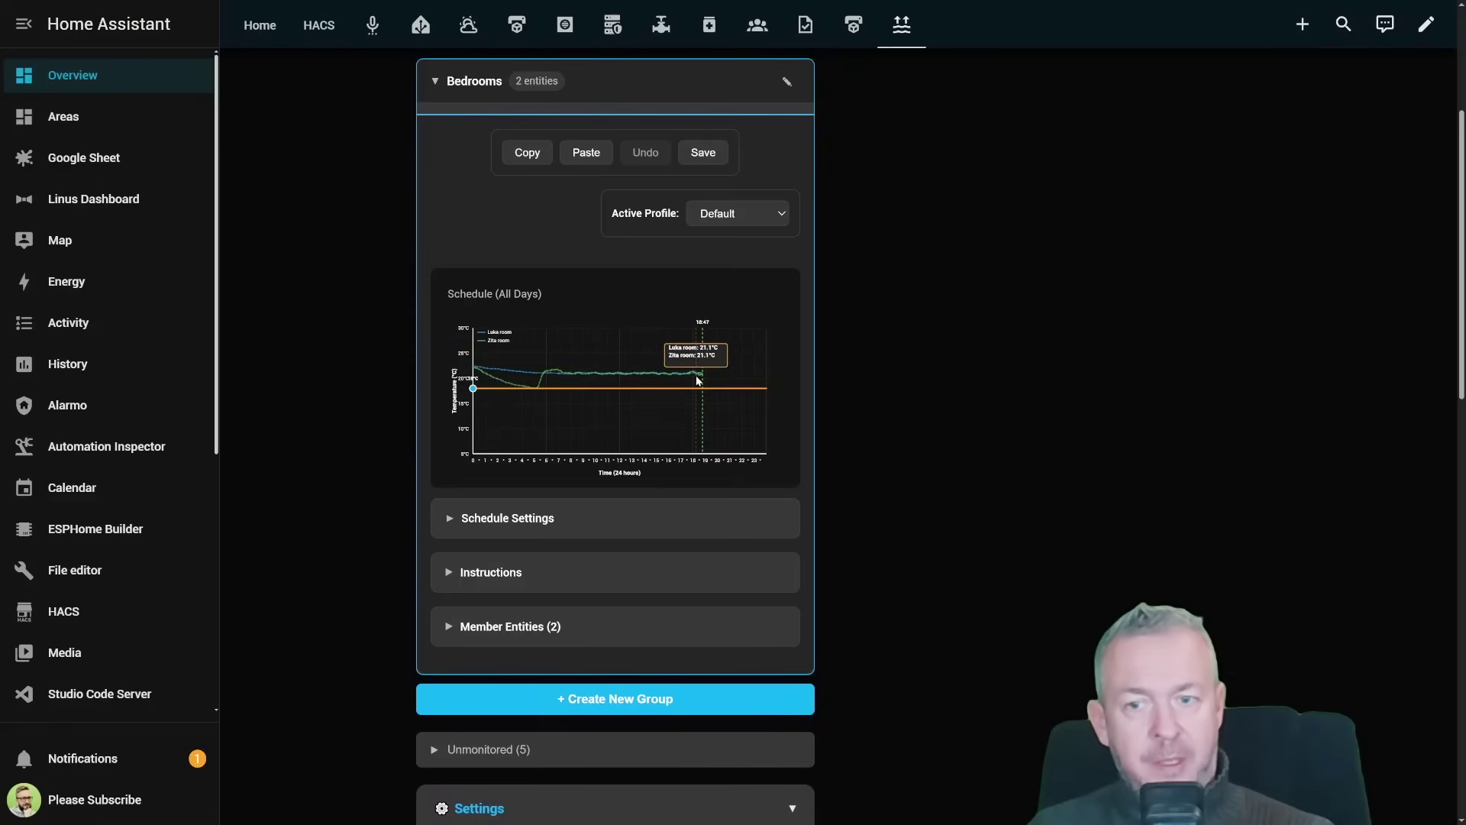
pyautogui.click(609, 519)
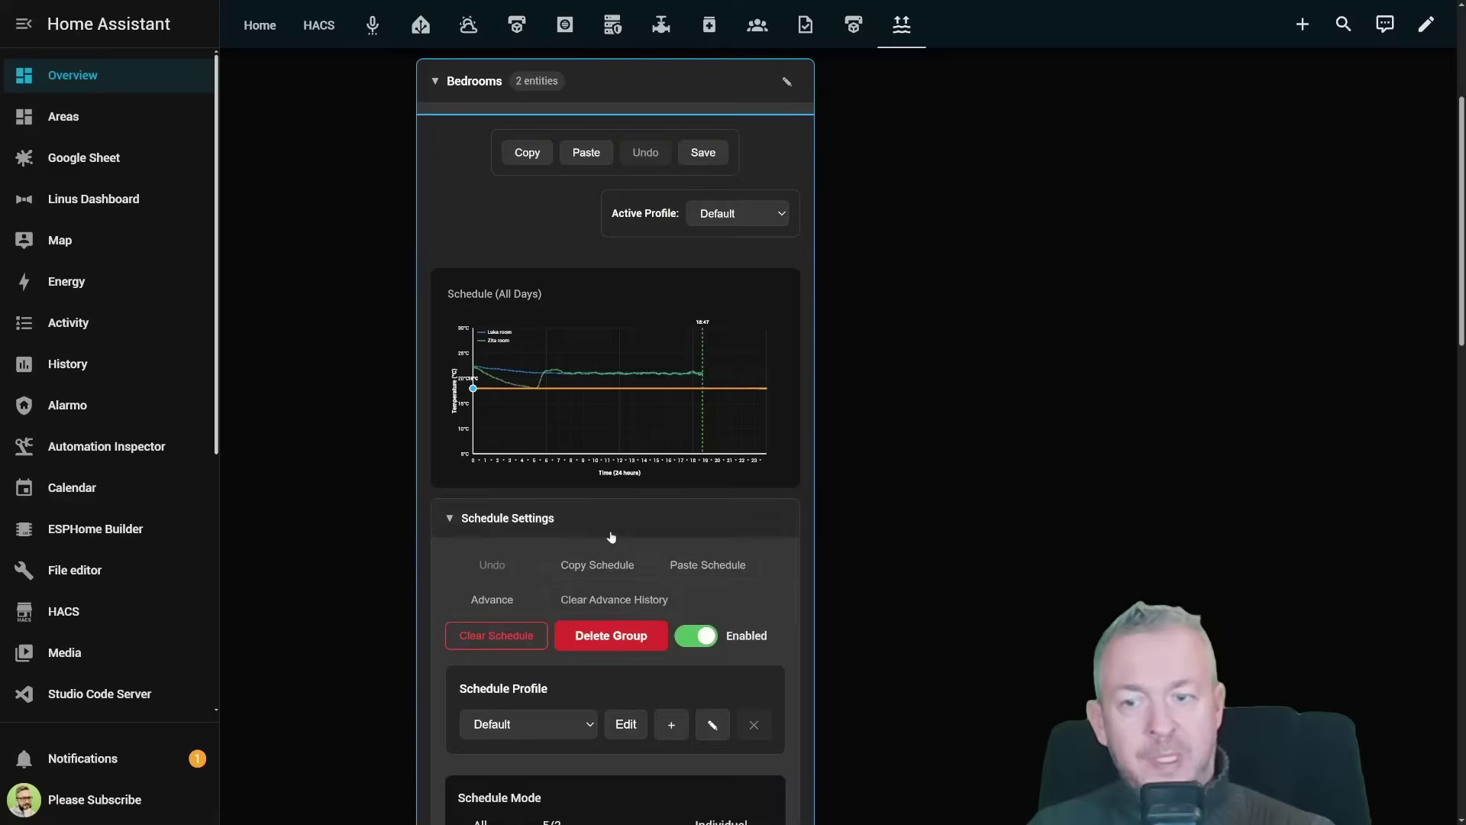
pyautogui.scroll(-4, 710, 317)
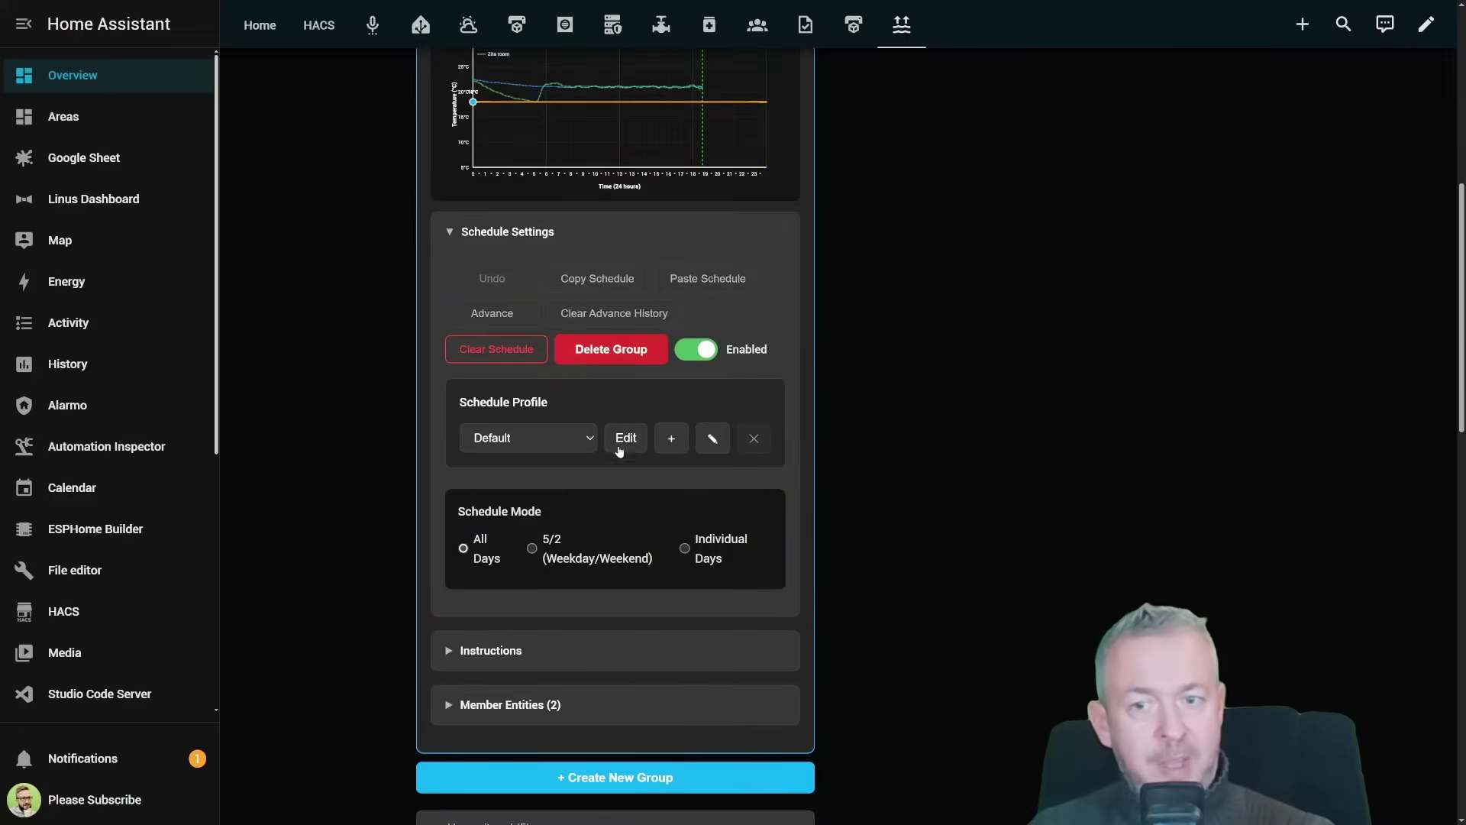
pyautogui.scroll(-2, 487, 374)
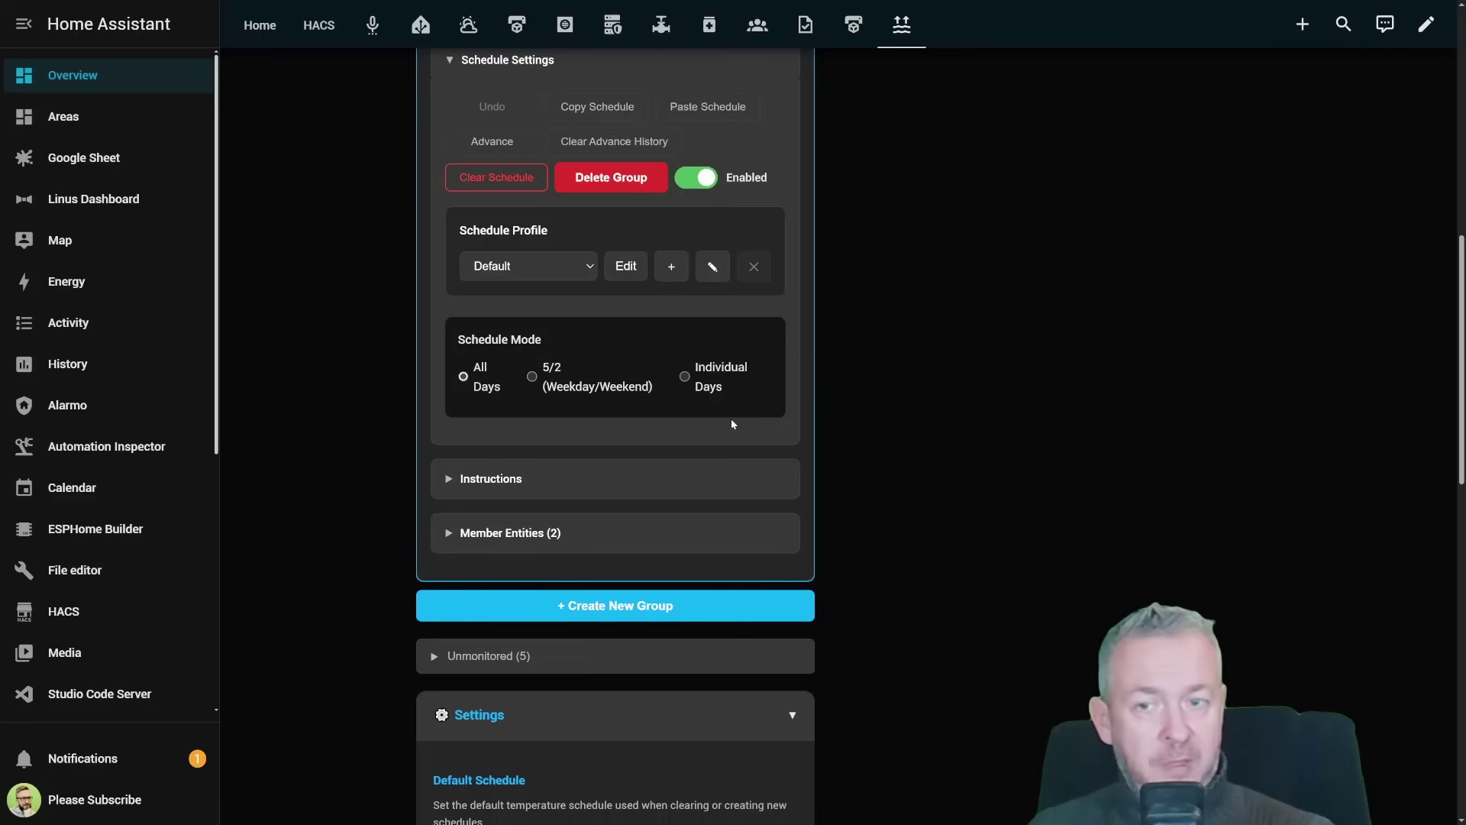
# Step: Create the Vacation, Summer and winter schedule profiles for the Bedrooms group
pyautogui.click(580, 268)
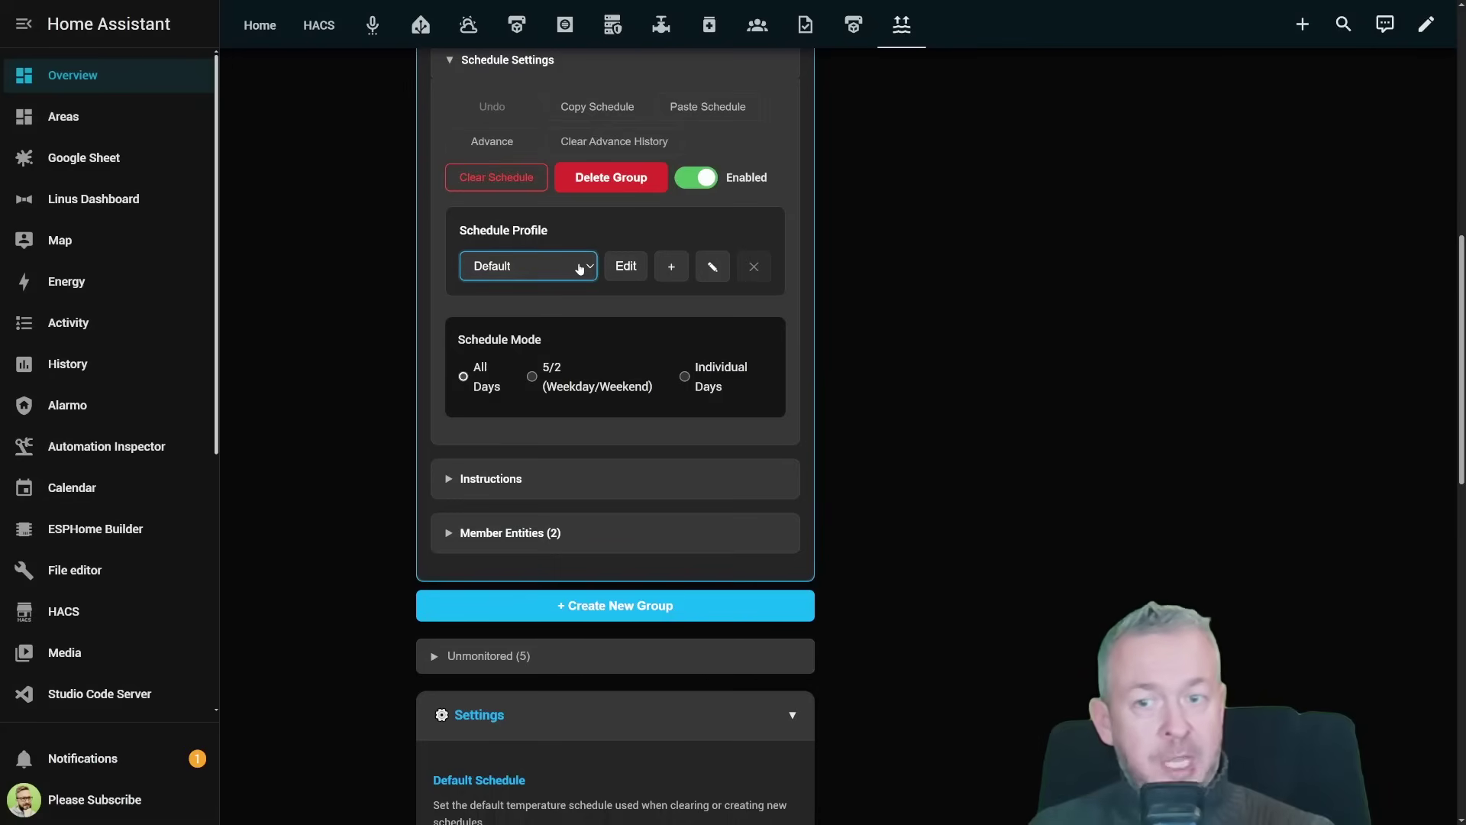
pyautogui.click(682, 281)
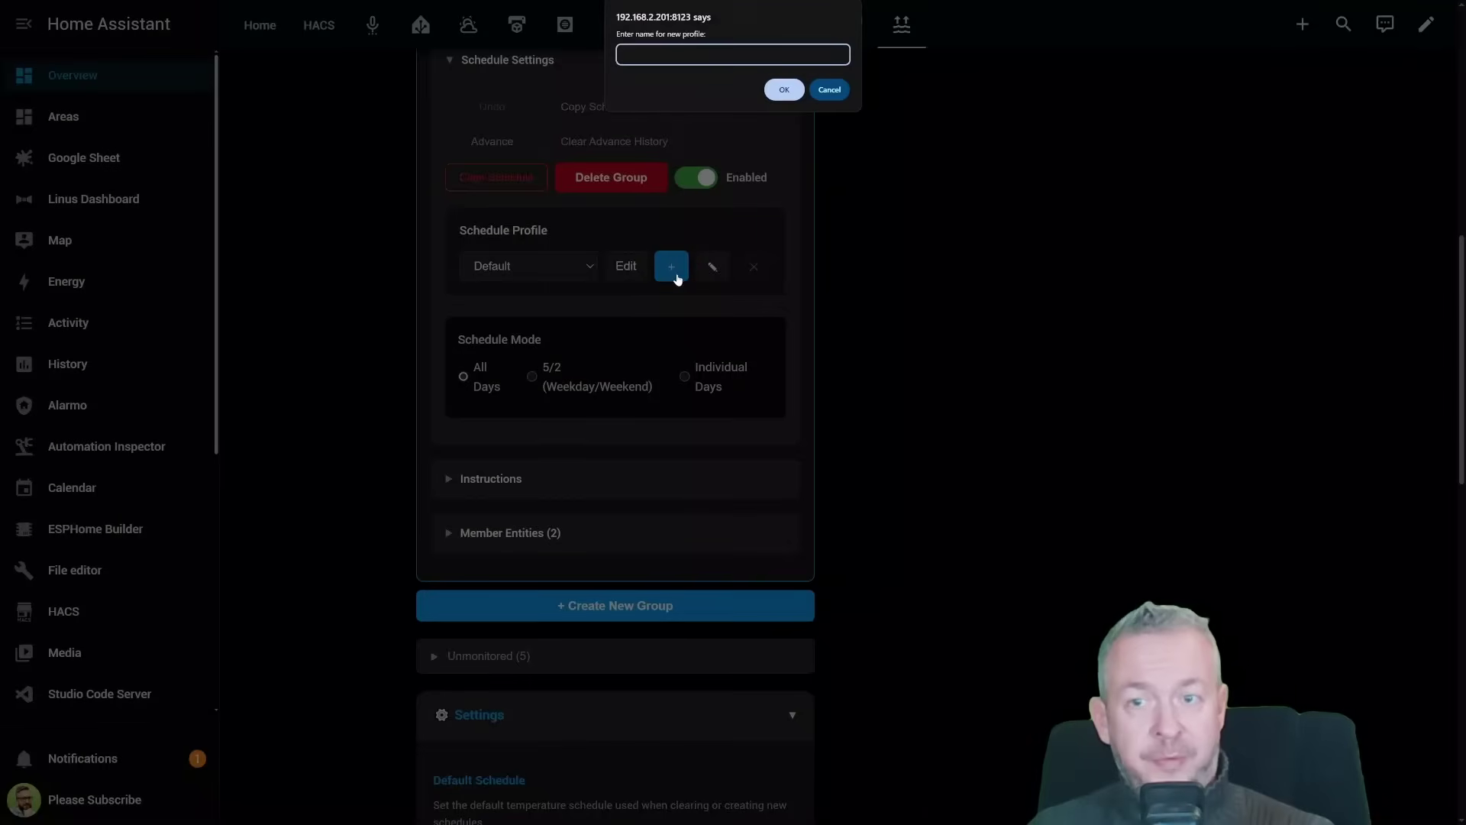
pyautogui.write('Vacation')
pyautogui.press('Return')
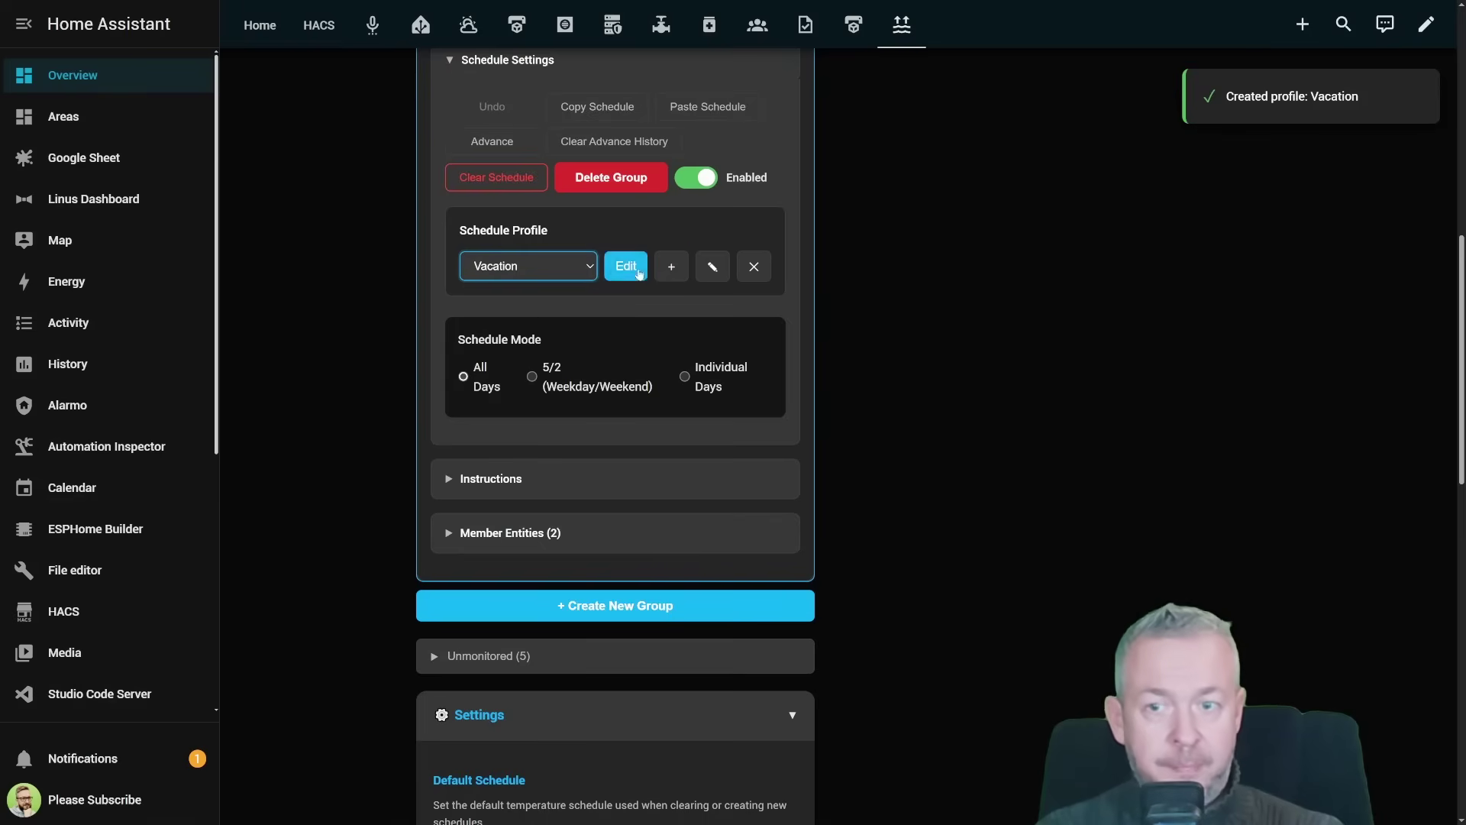
pyautogui.click(671, 267)
pyautogui.write('Summer')
pyautogui.press('Return')
pyautogui.click(671, 267)
pyautogui.write('winter')
pyautogui.press('Return')
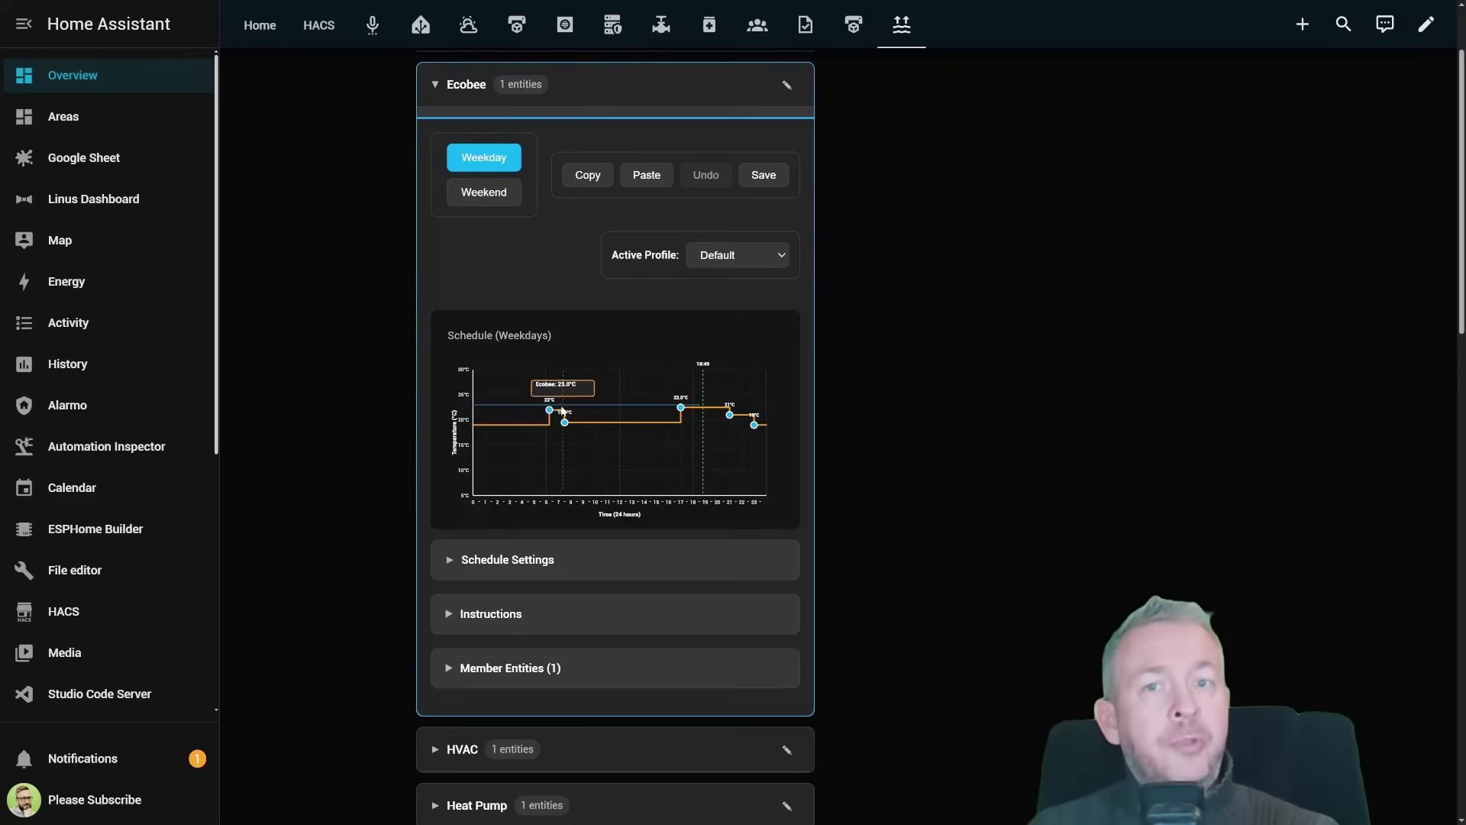
# Step: Drag the Ecobee weekday morning point to 08:30 at 20°C
pyautogui.moveTo(565, 423)
pyautogui.mouseDown()
pyautogui.moveTo(595, 388)
pyautogui.moveTo(580, 422)
pyautogui.mouseUp()
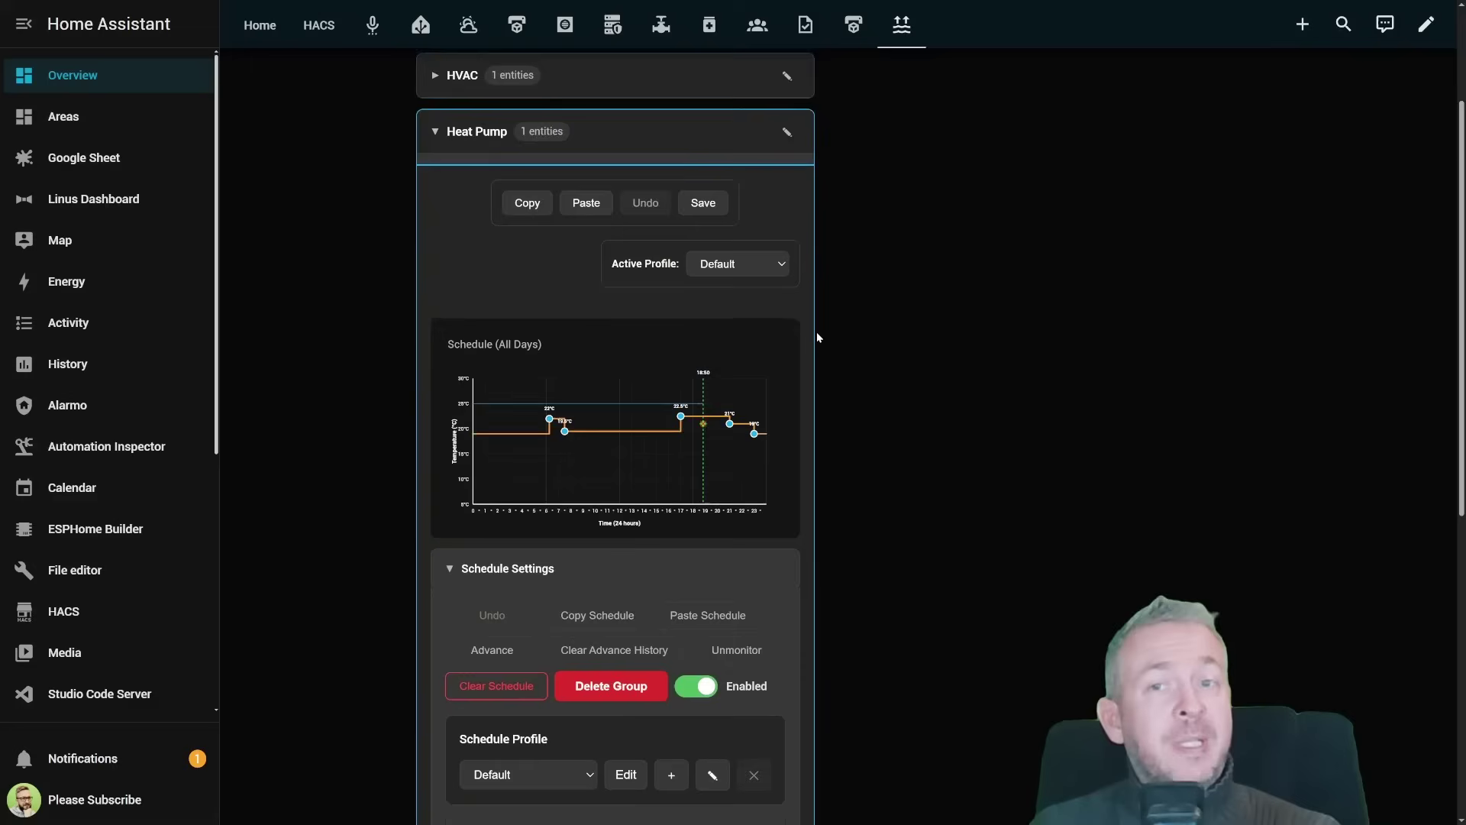
# Step: Copy the Heat Pump schedule and paste it back into the Heat Pump group
pyautogui.scroll(-2, 817, 332)
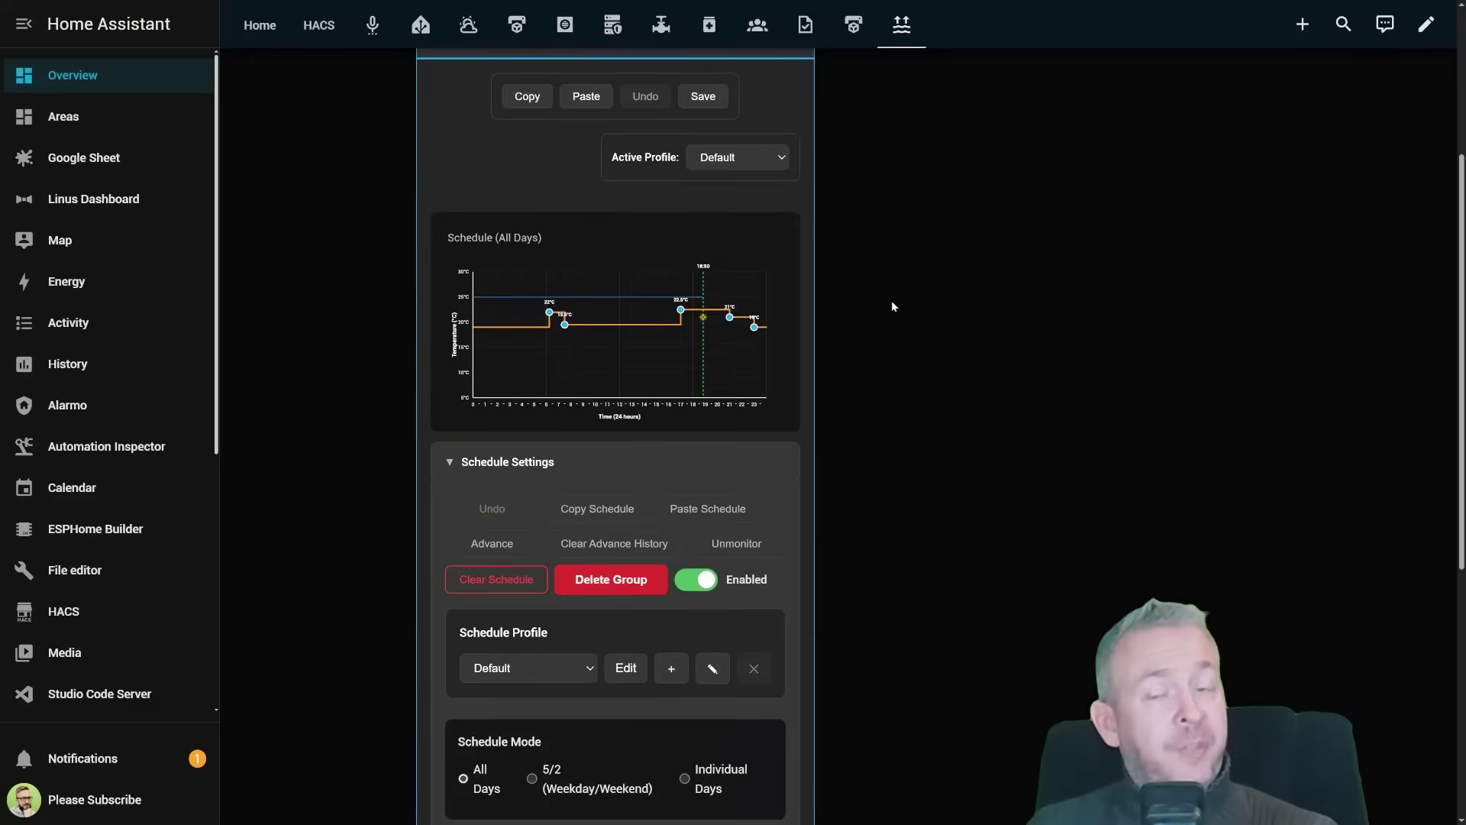
pyautogui.scroll(3, 905, 292)
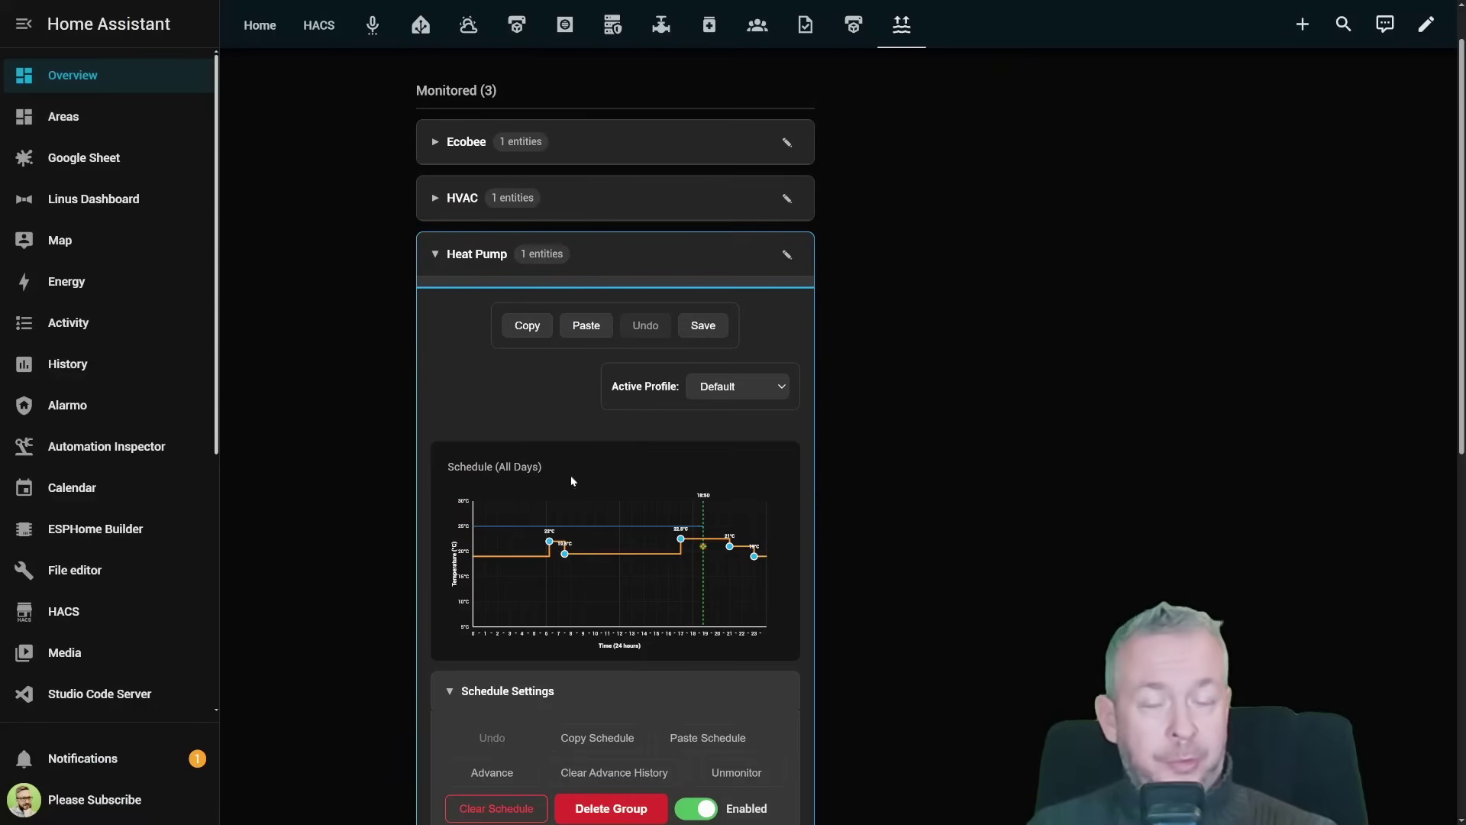
pyautogui.scroll(-2, 434, 563)
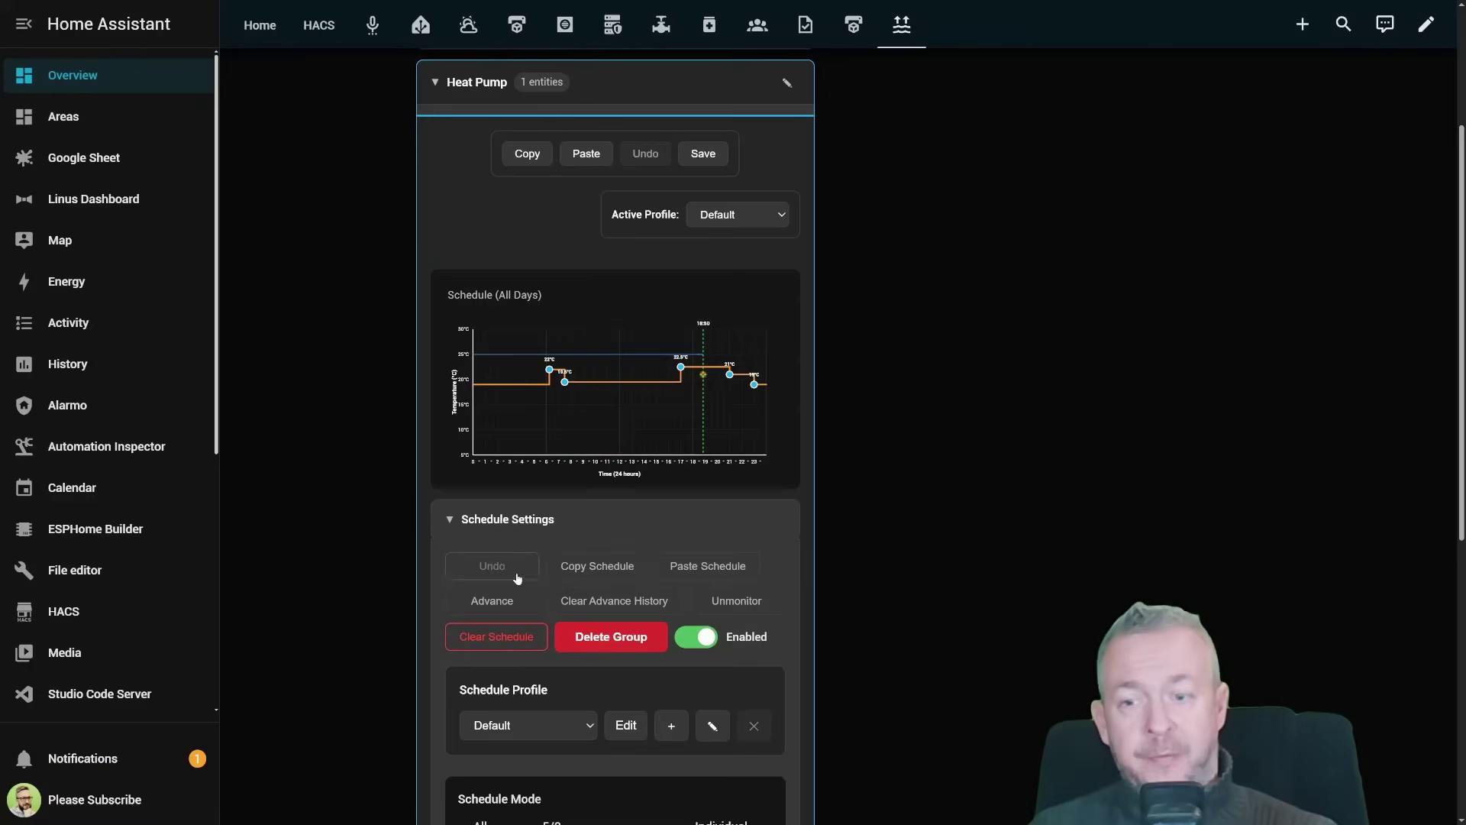
pyautogui.click(591, 574)
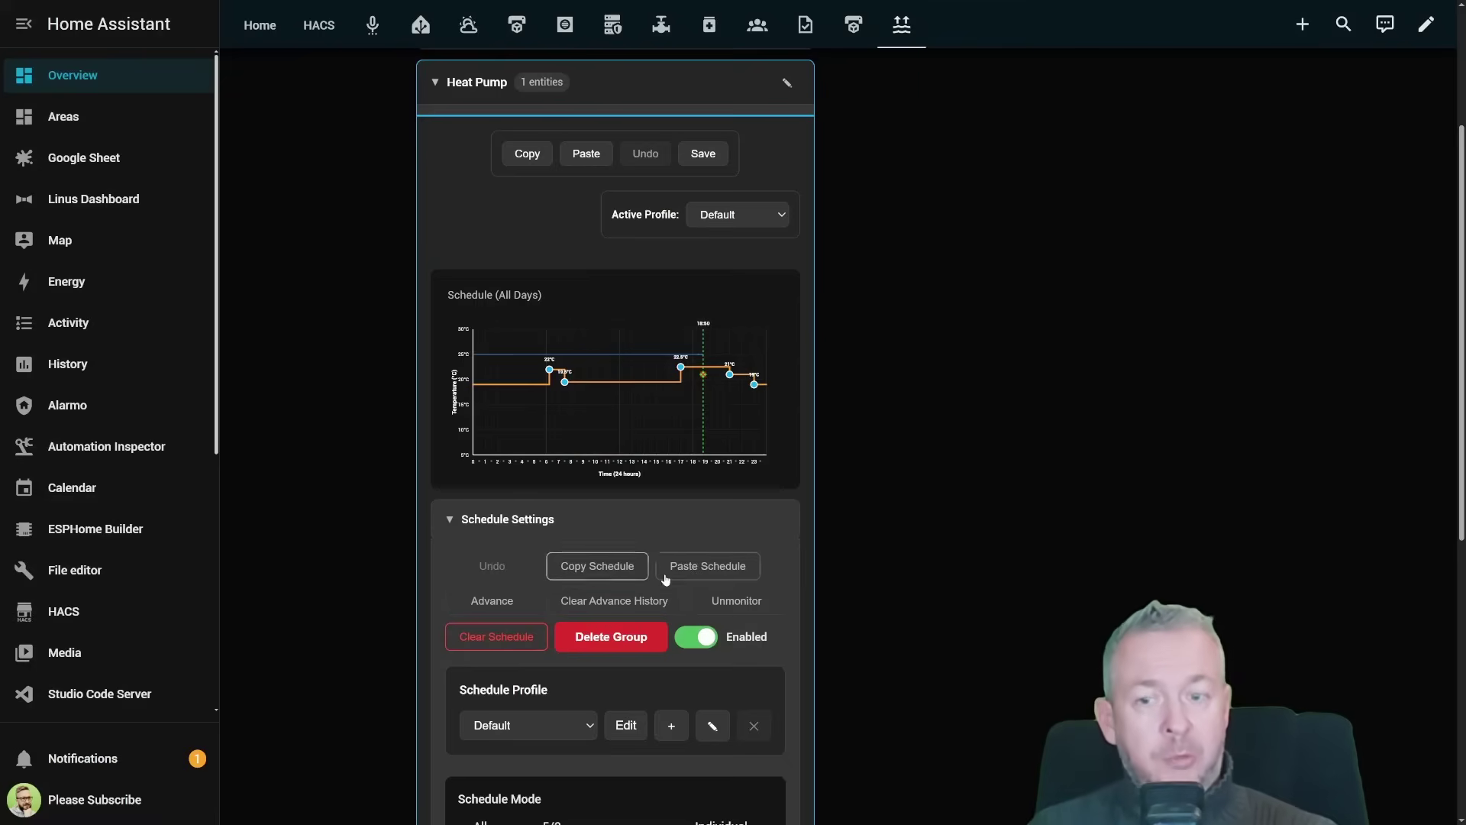
pyautogui.click(687, 575)
# Step: Clear Heat Pump's advance history, advance it to the next step, then cancel the advance
pyautogui.click(608, 602)
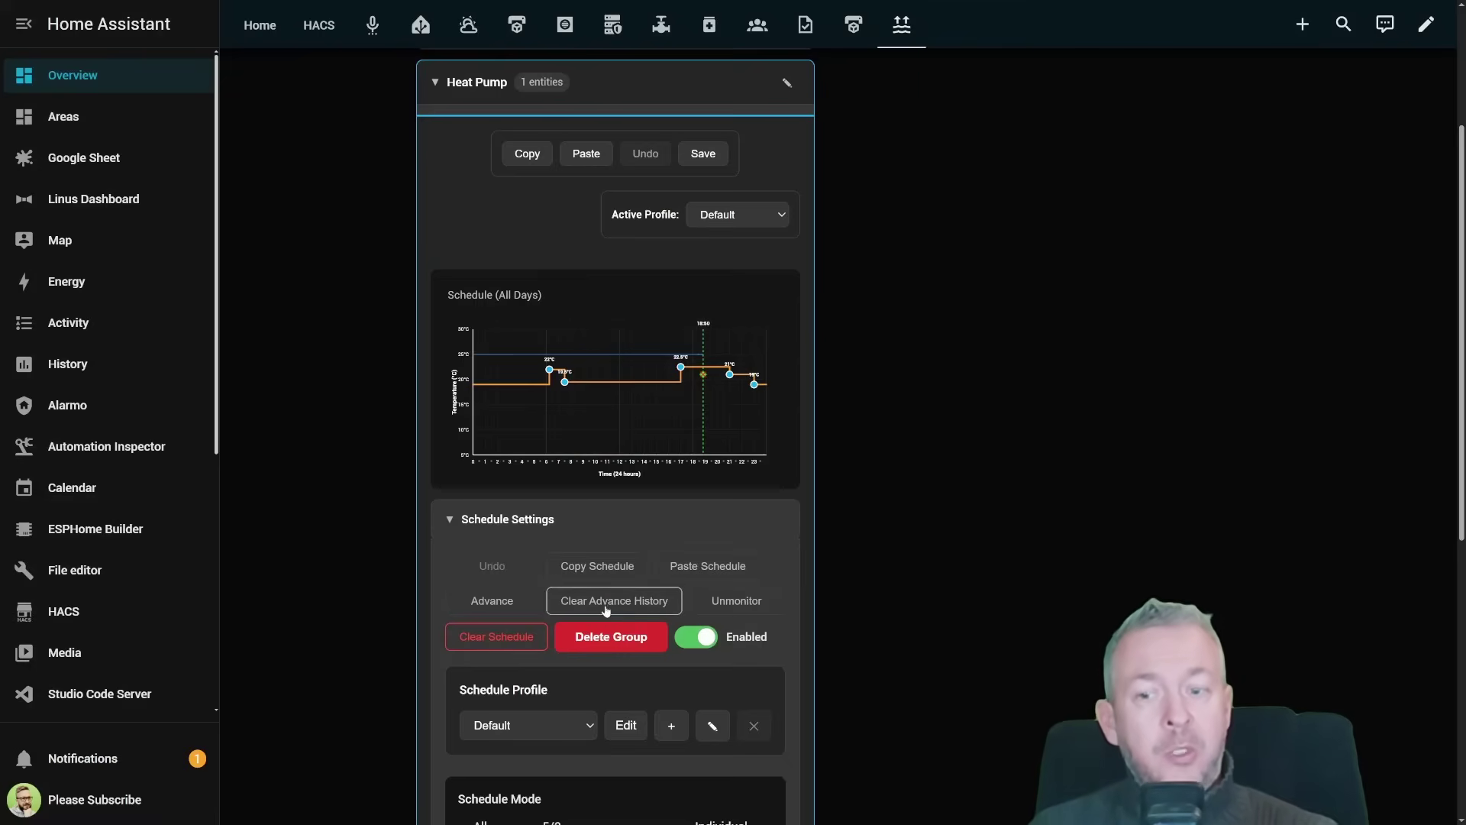
pyautogui.click(514, 602)
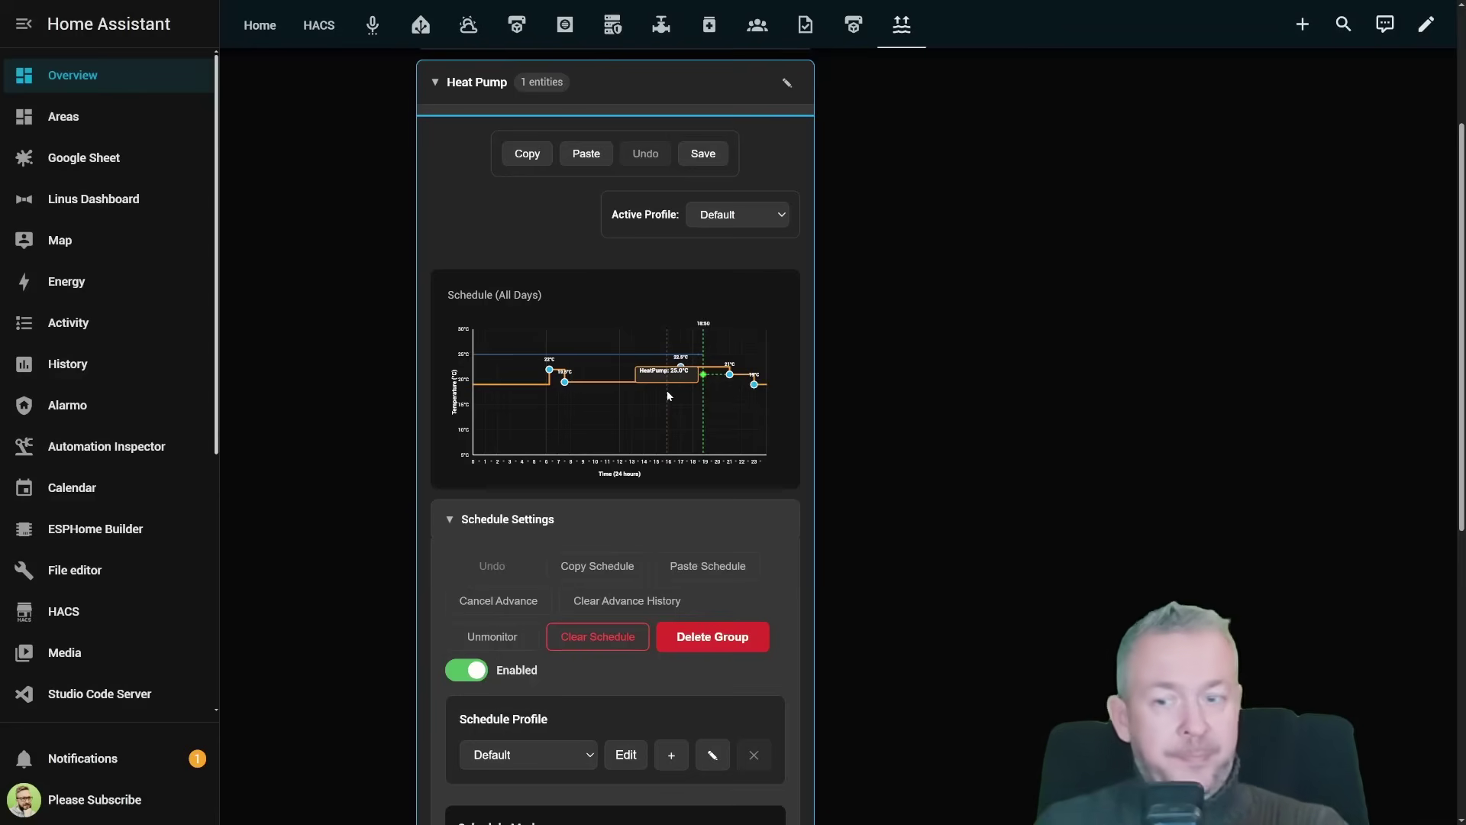
pyautogui.click(524, 600)
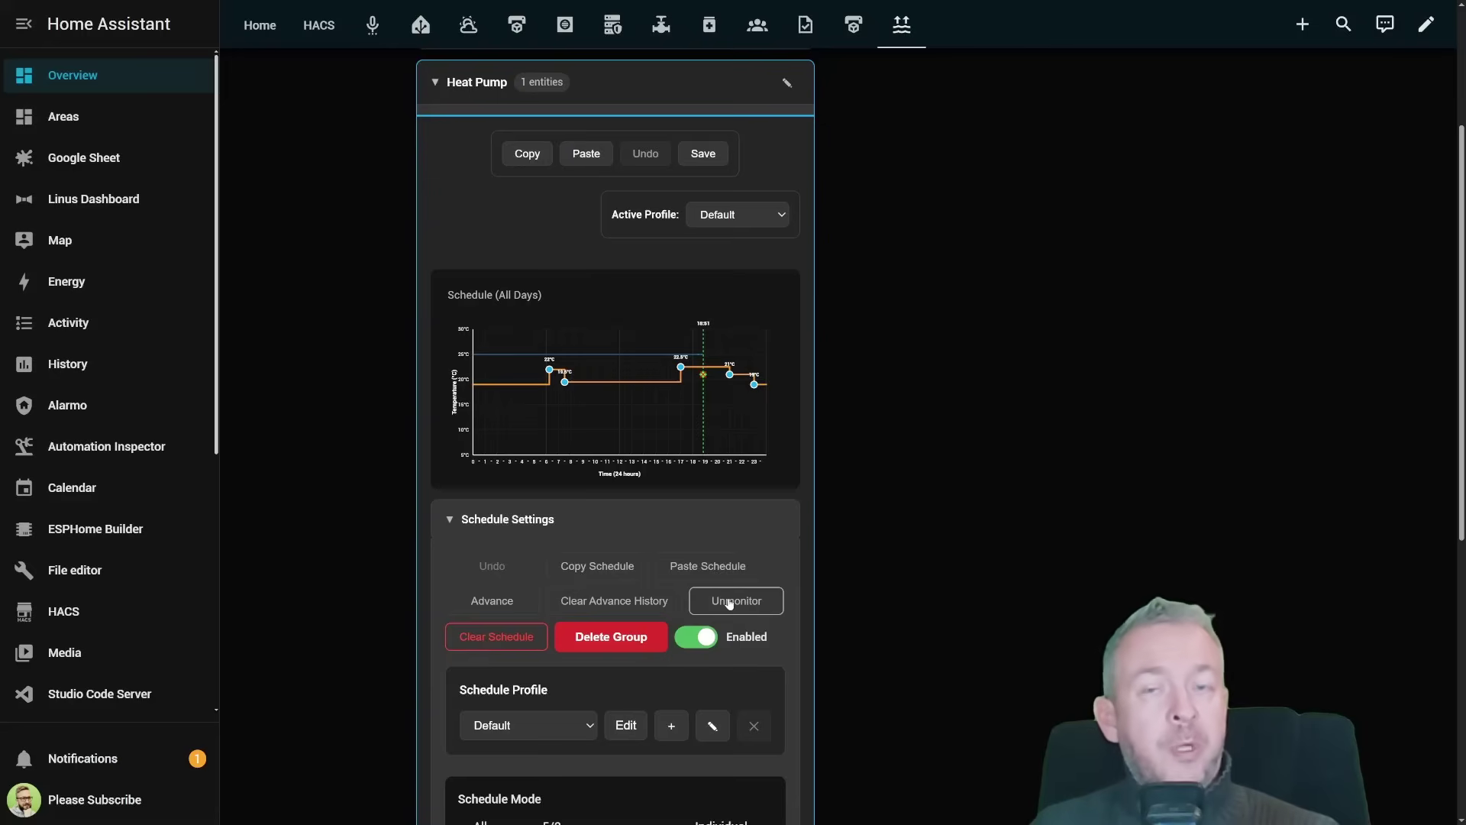
# Step: Clear and confirm the Heat Pump group's schedule, then toggle its Enabled switch off and on
pyautogui.scroll(3, 639, 334)
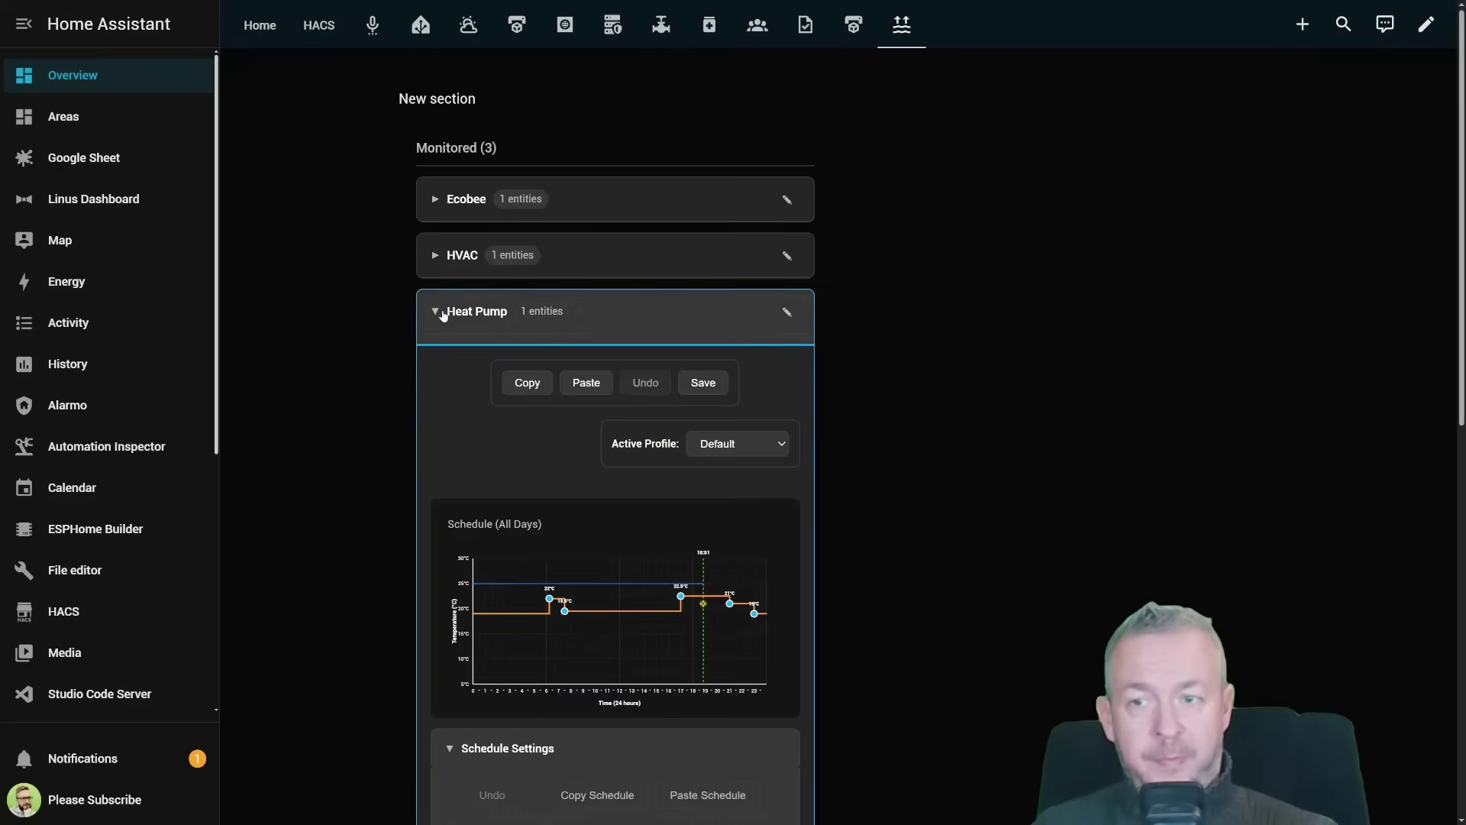
pyautogui.click(437, 313)
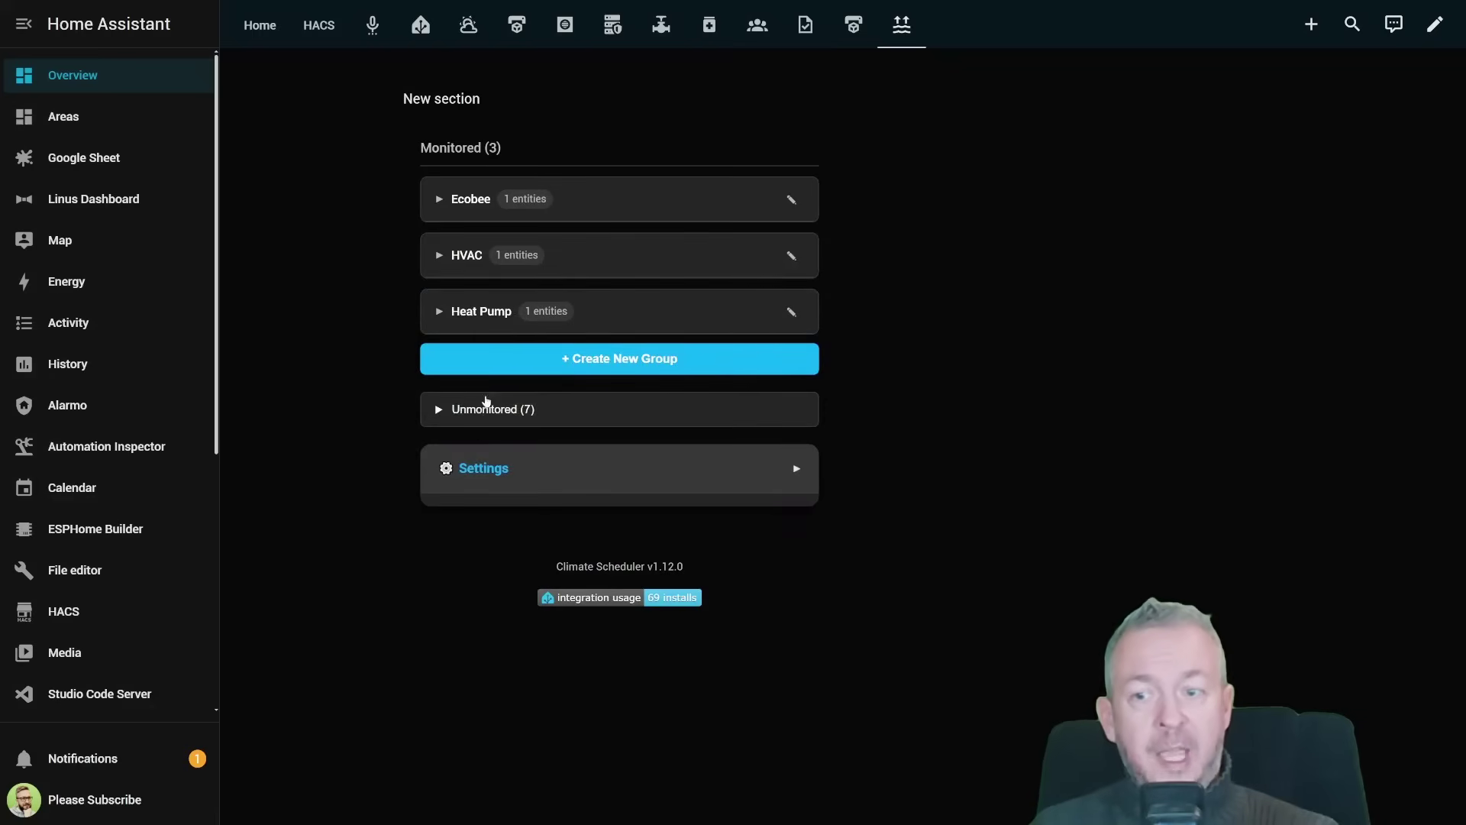
pyautogui.click(487, 316)
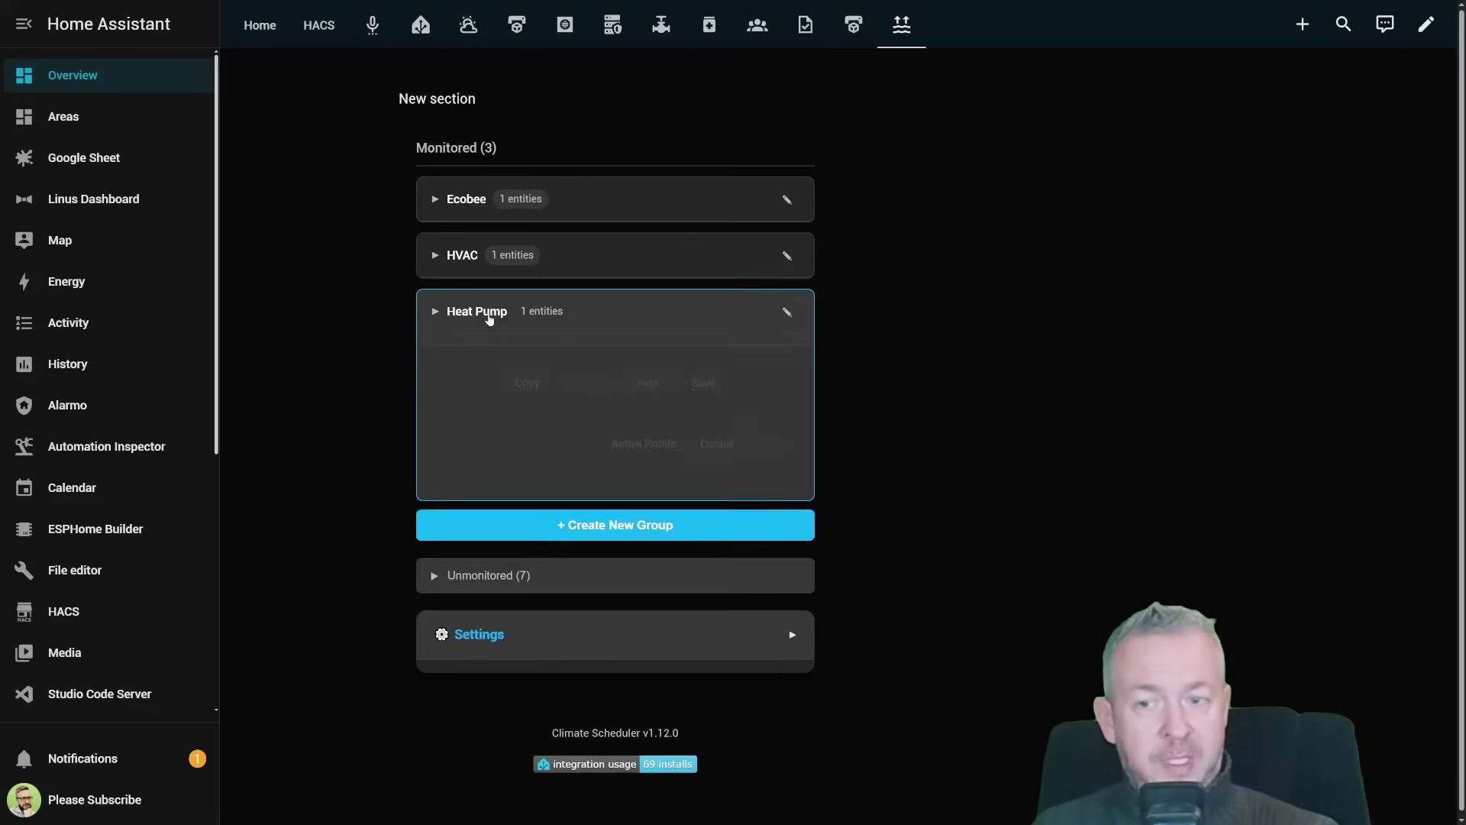
pyautogui.scroll(-5, 555, 391)
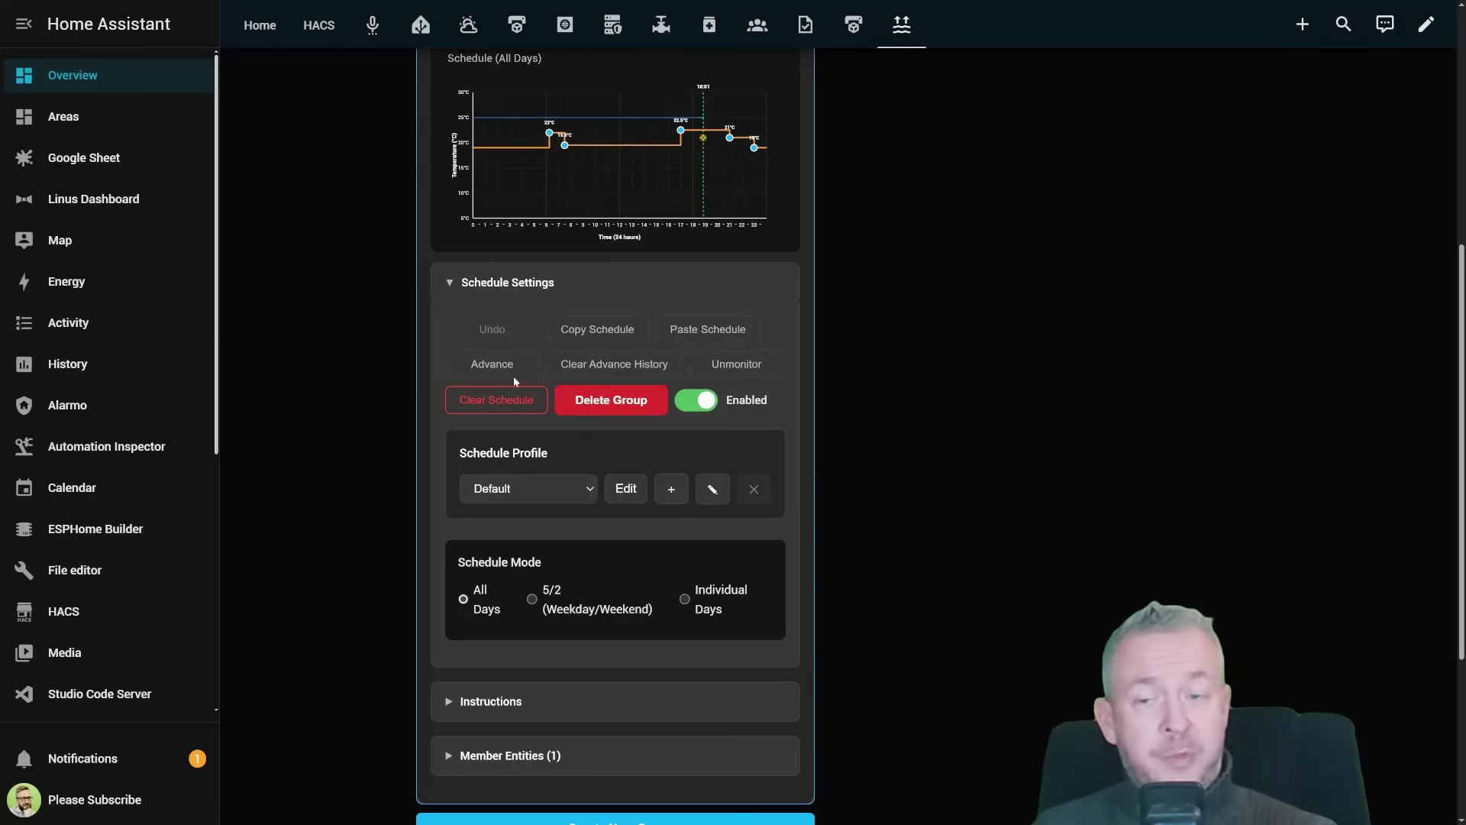
pyautogui.click(475, 408)
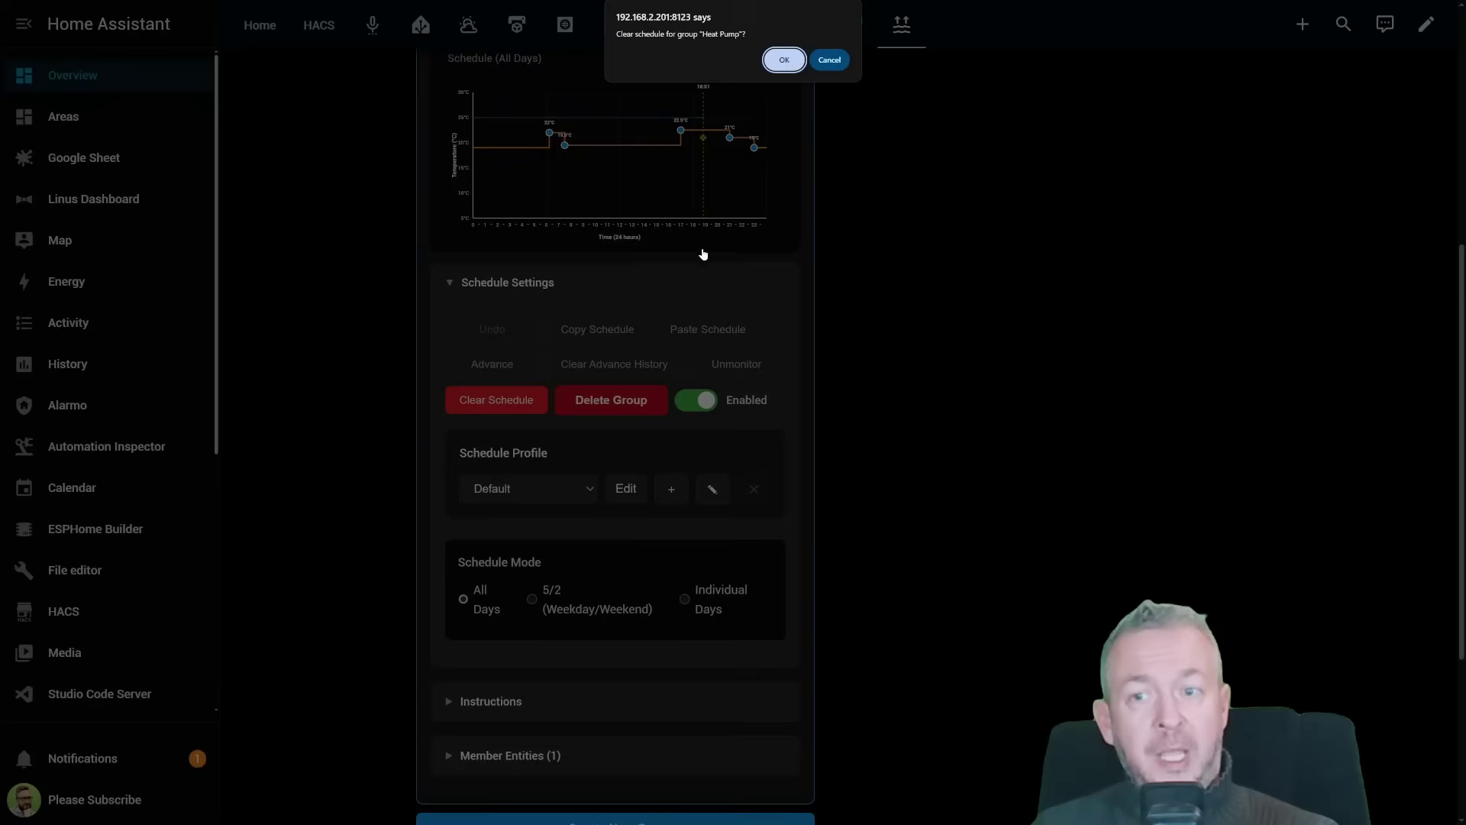
pyautogui.click(780, 61)
pyautogui.click(523, 402)
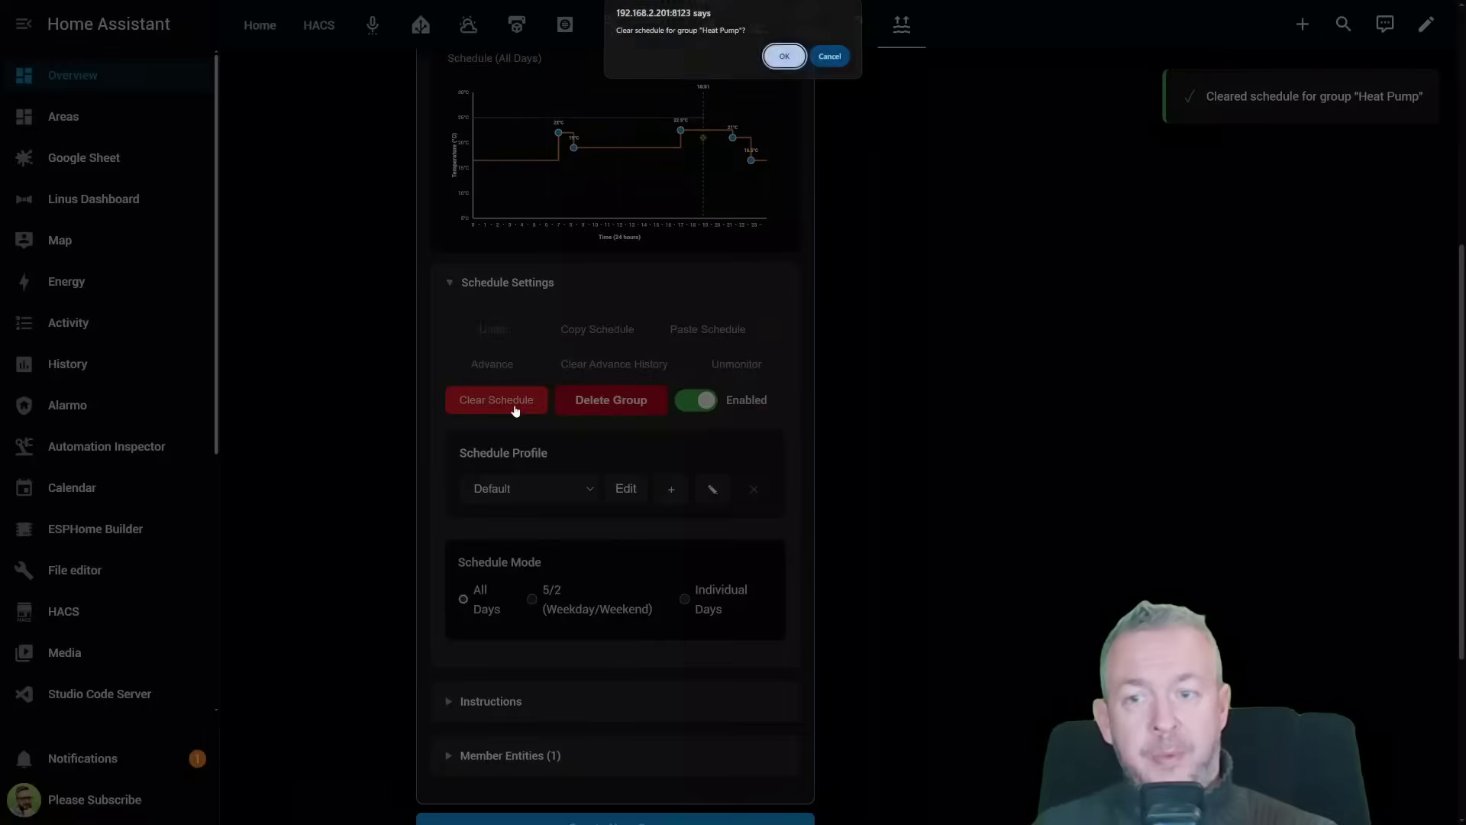
pyautogui.press('Return')
pyautogui.click(689, 629)
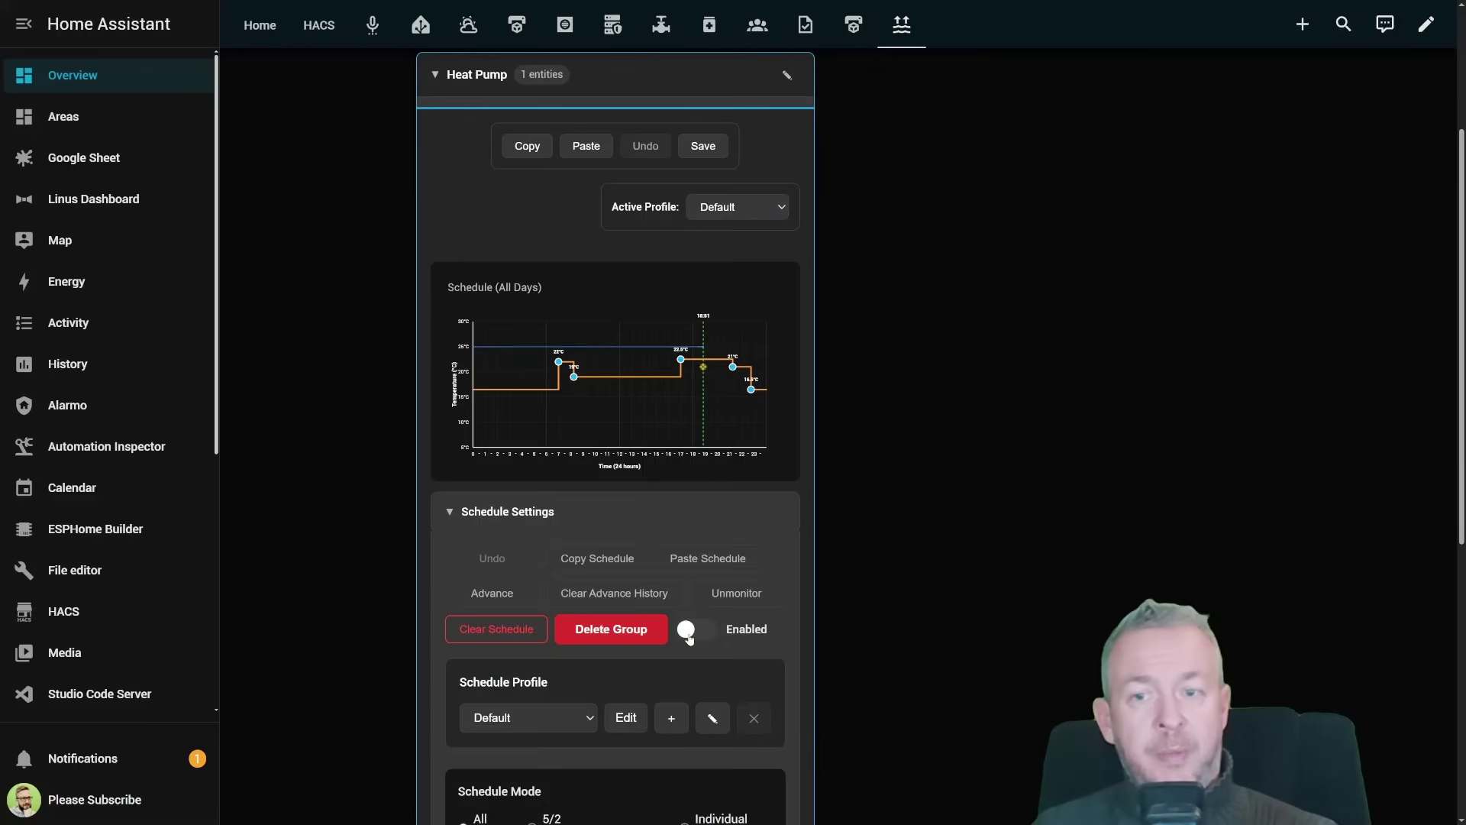
pyautogui.click(689, 631)
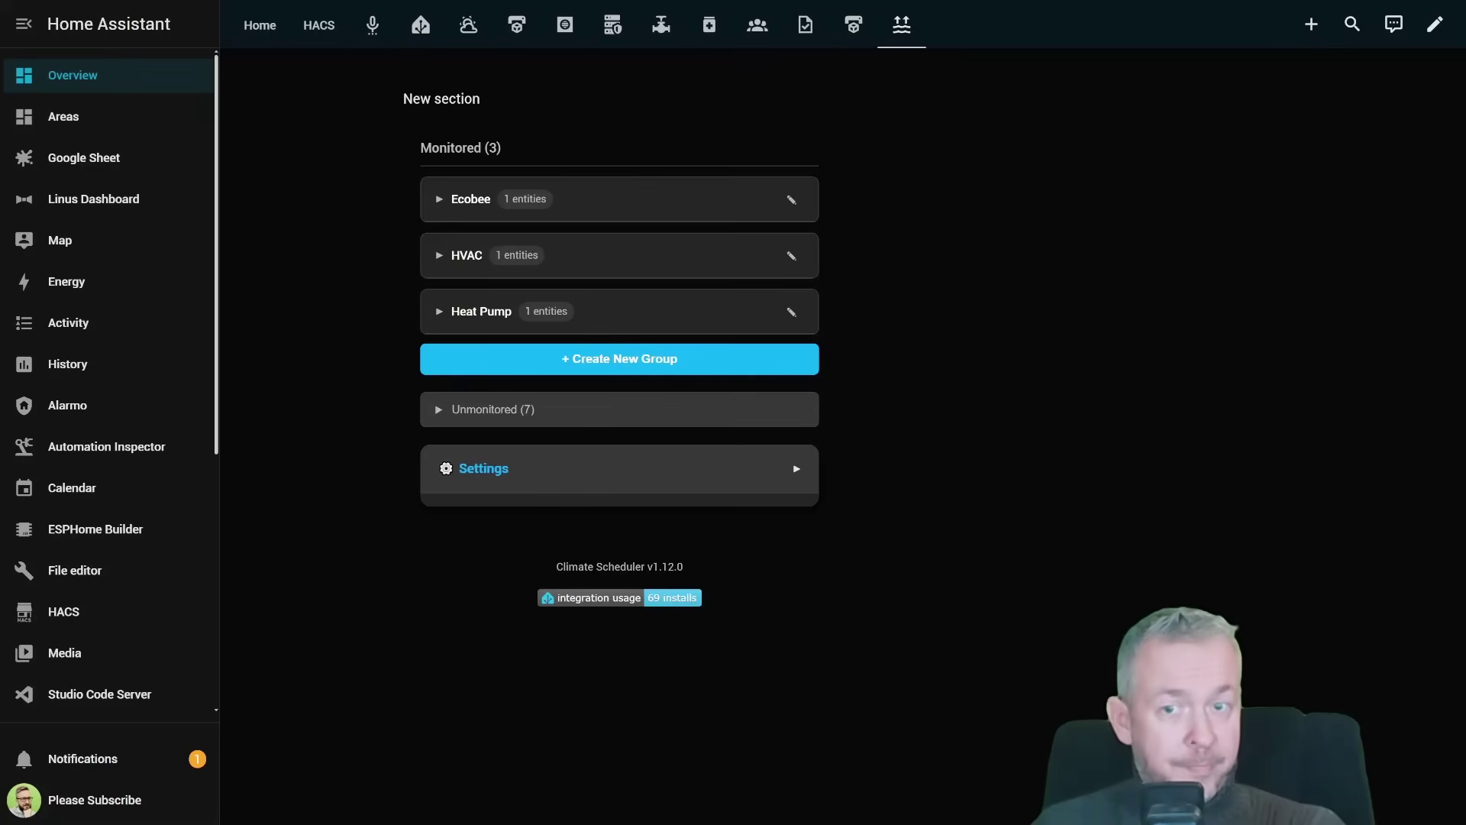
# Step: Review the Default Schedule, Graph Options and Derivative Sensors settings, then enter dashboard edit mode
pyautogui.click(519, 459)
pyautogui.scroll(-10, 558, 454)
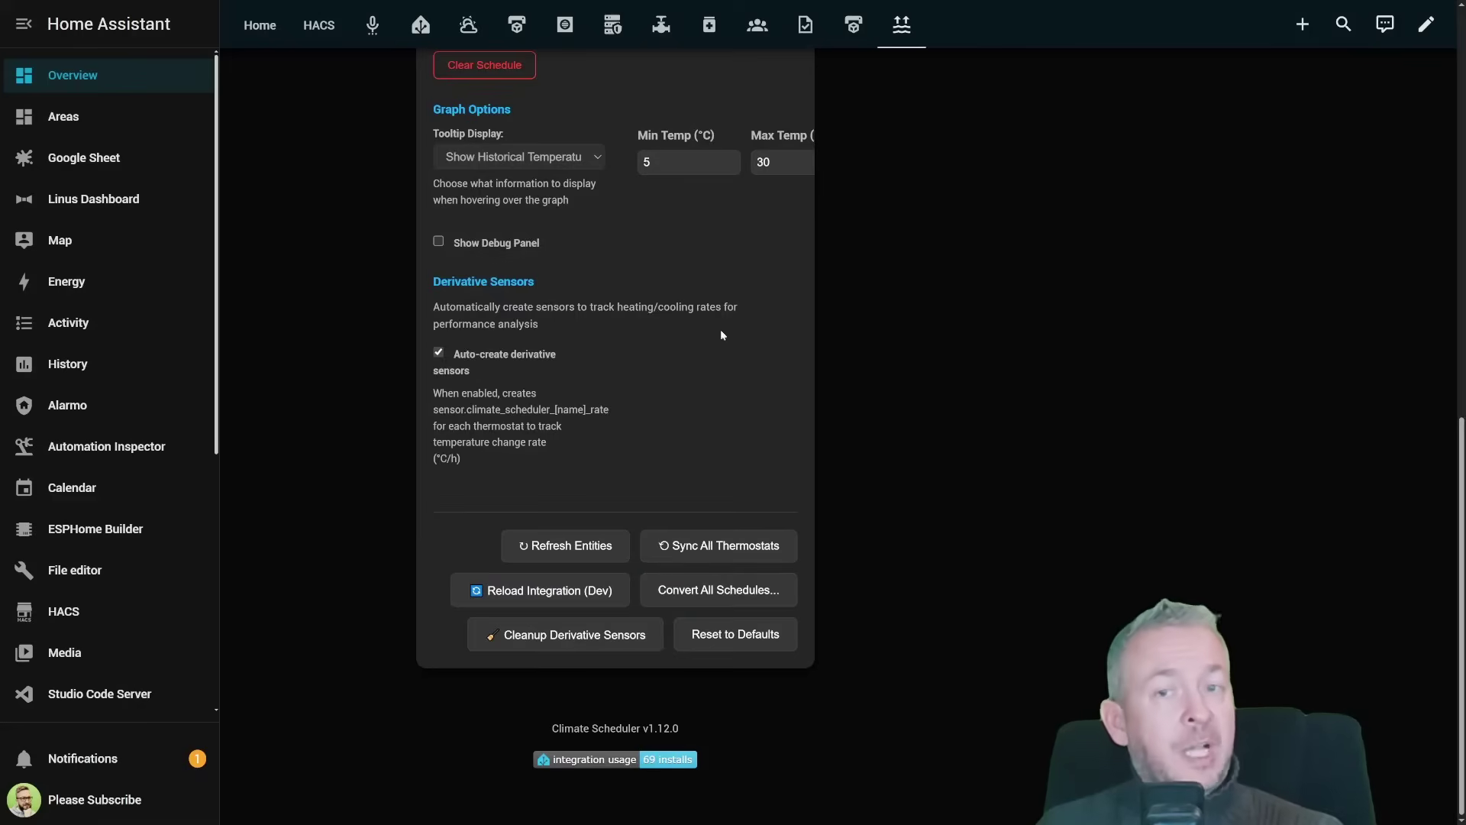
pyautogui.scroll(10, 670, 384)
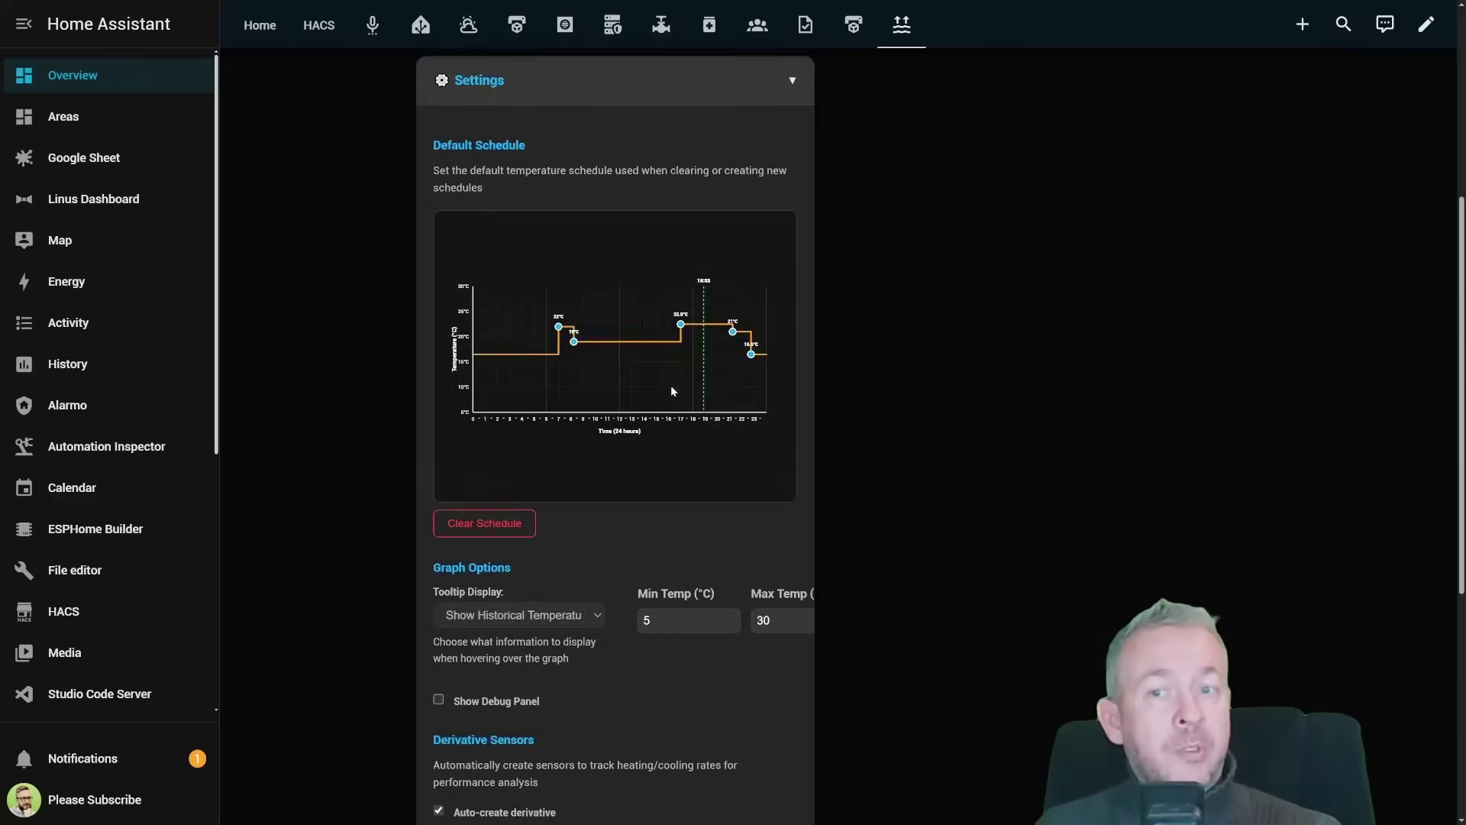
pyautogui.click(1426, 24)
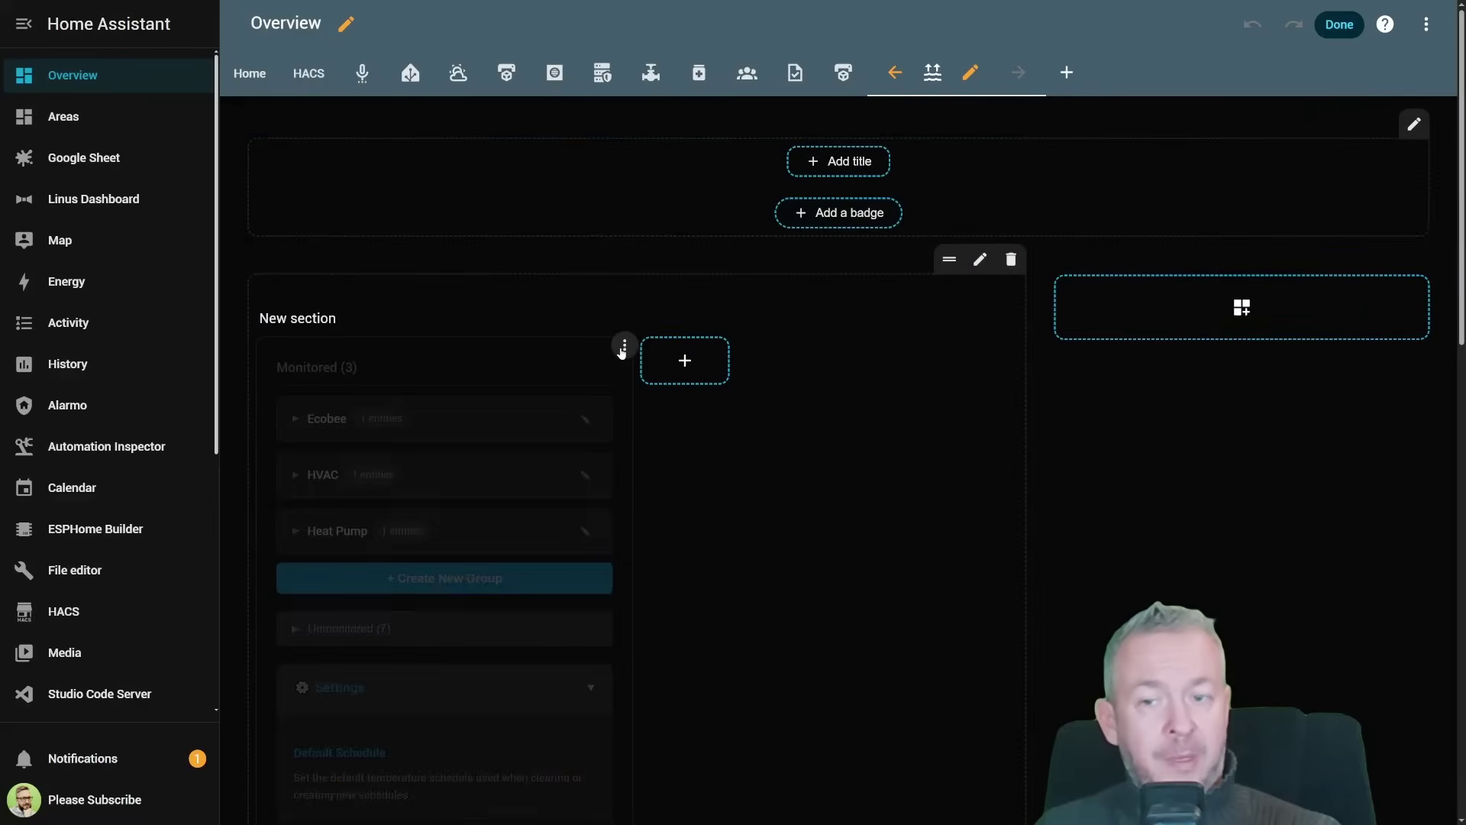
# Step: View the Climate Scheduler card's YAML configuration and cancel without changes
pyautogui.click(624, 348)
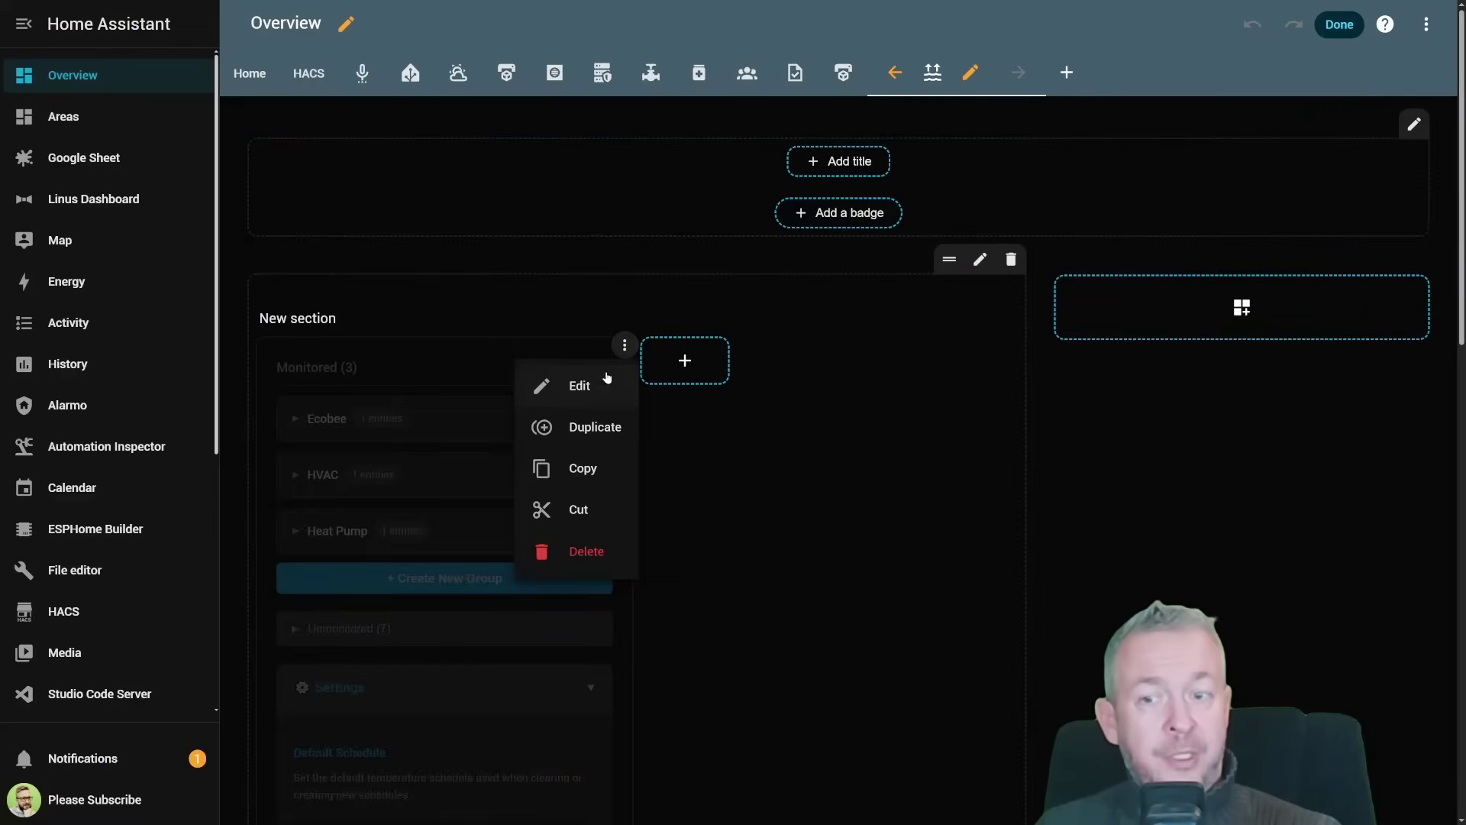
pyautogui.click(580, 386)
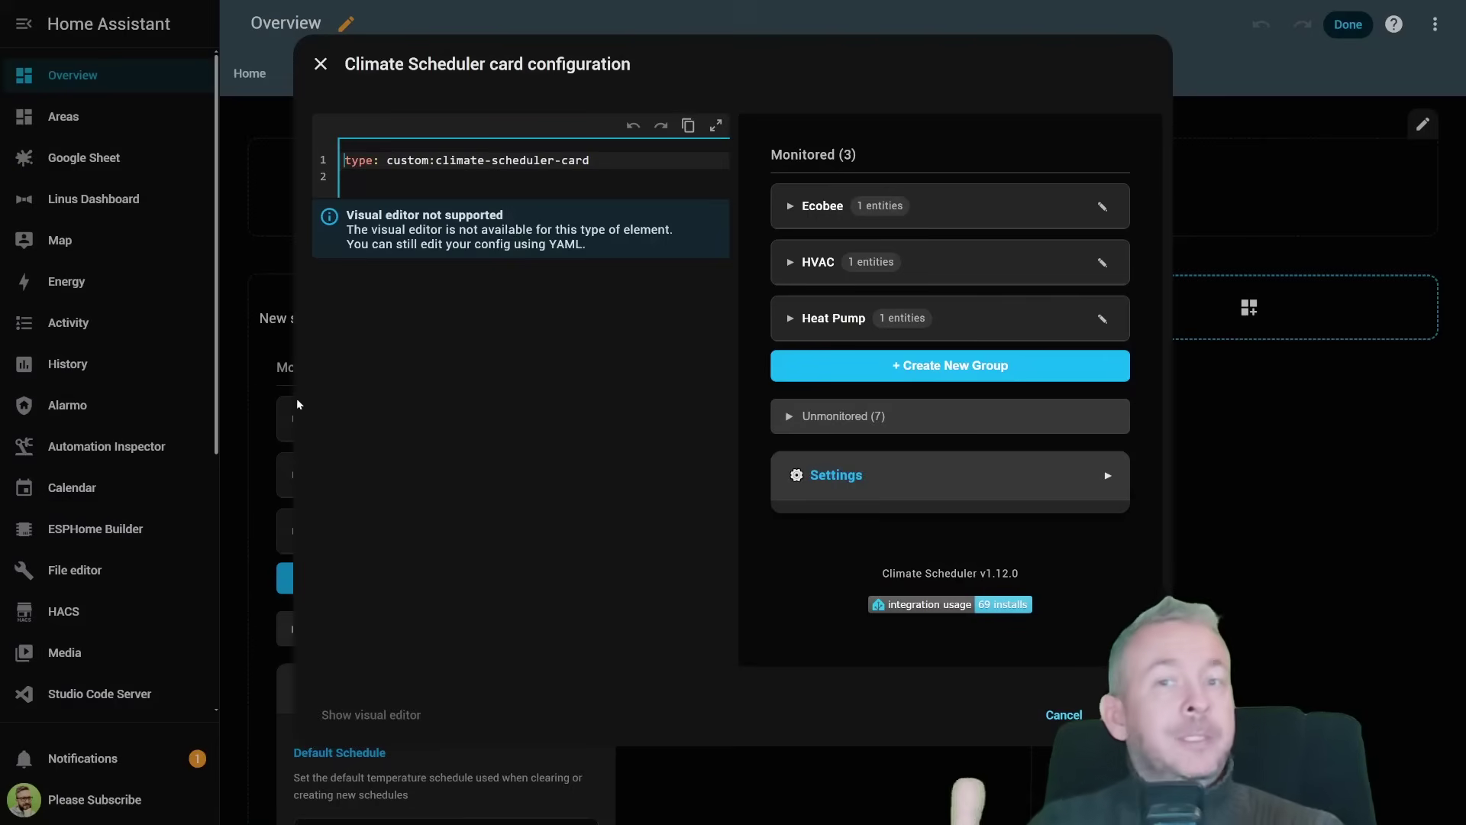
pyautogui.click(1057, 713)
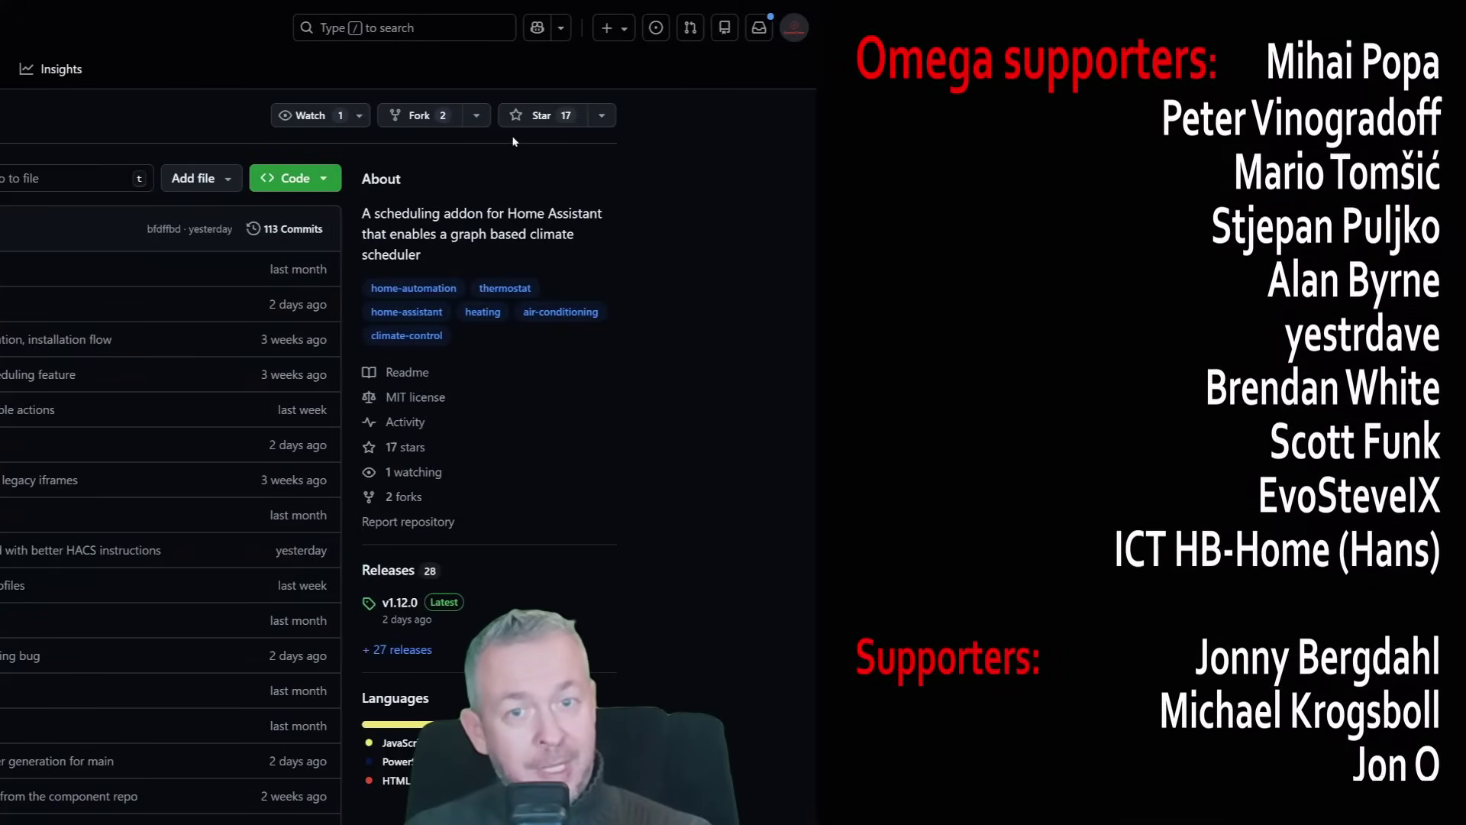
# Step: Star the climate-scheduler repository on GitHub, raising its count to 18
pyautogui.click(519, 116)
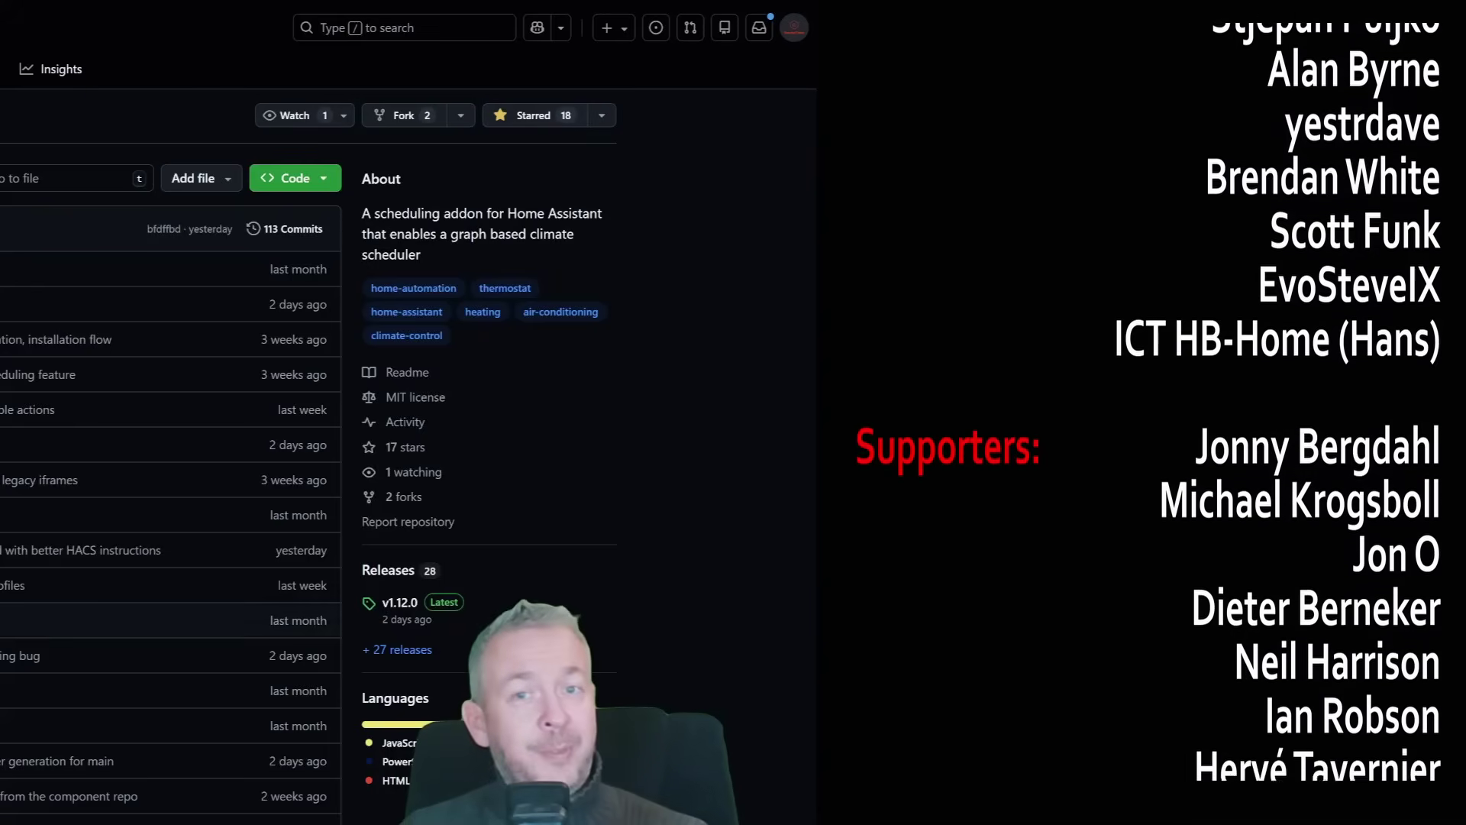